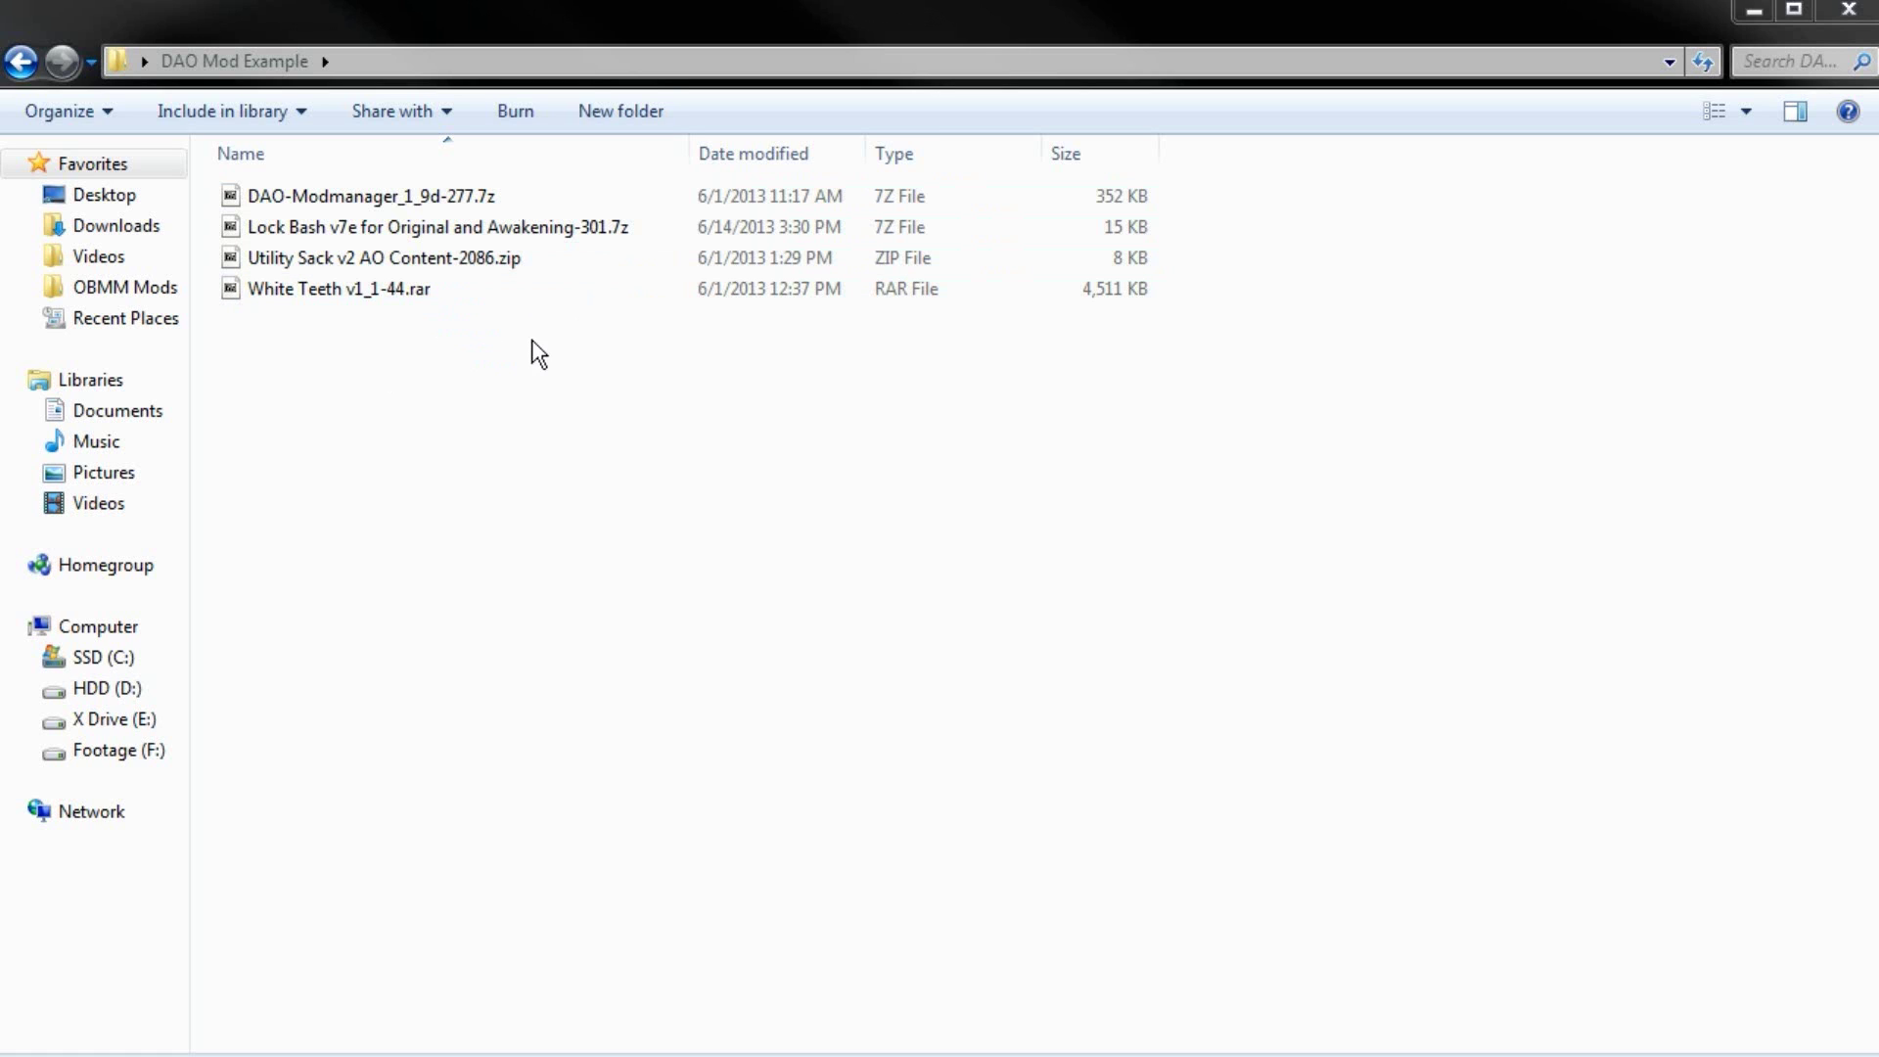
- Extract the Lock Bash, Utility Sack and White Teeth archives into separate folders with 7-Zip
left_click_drag(548, 392, 394, 233)
right_click(394, 233)
mouse_move(719, 298)
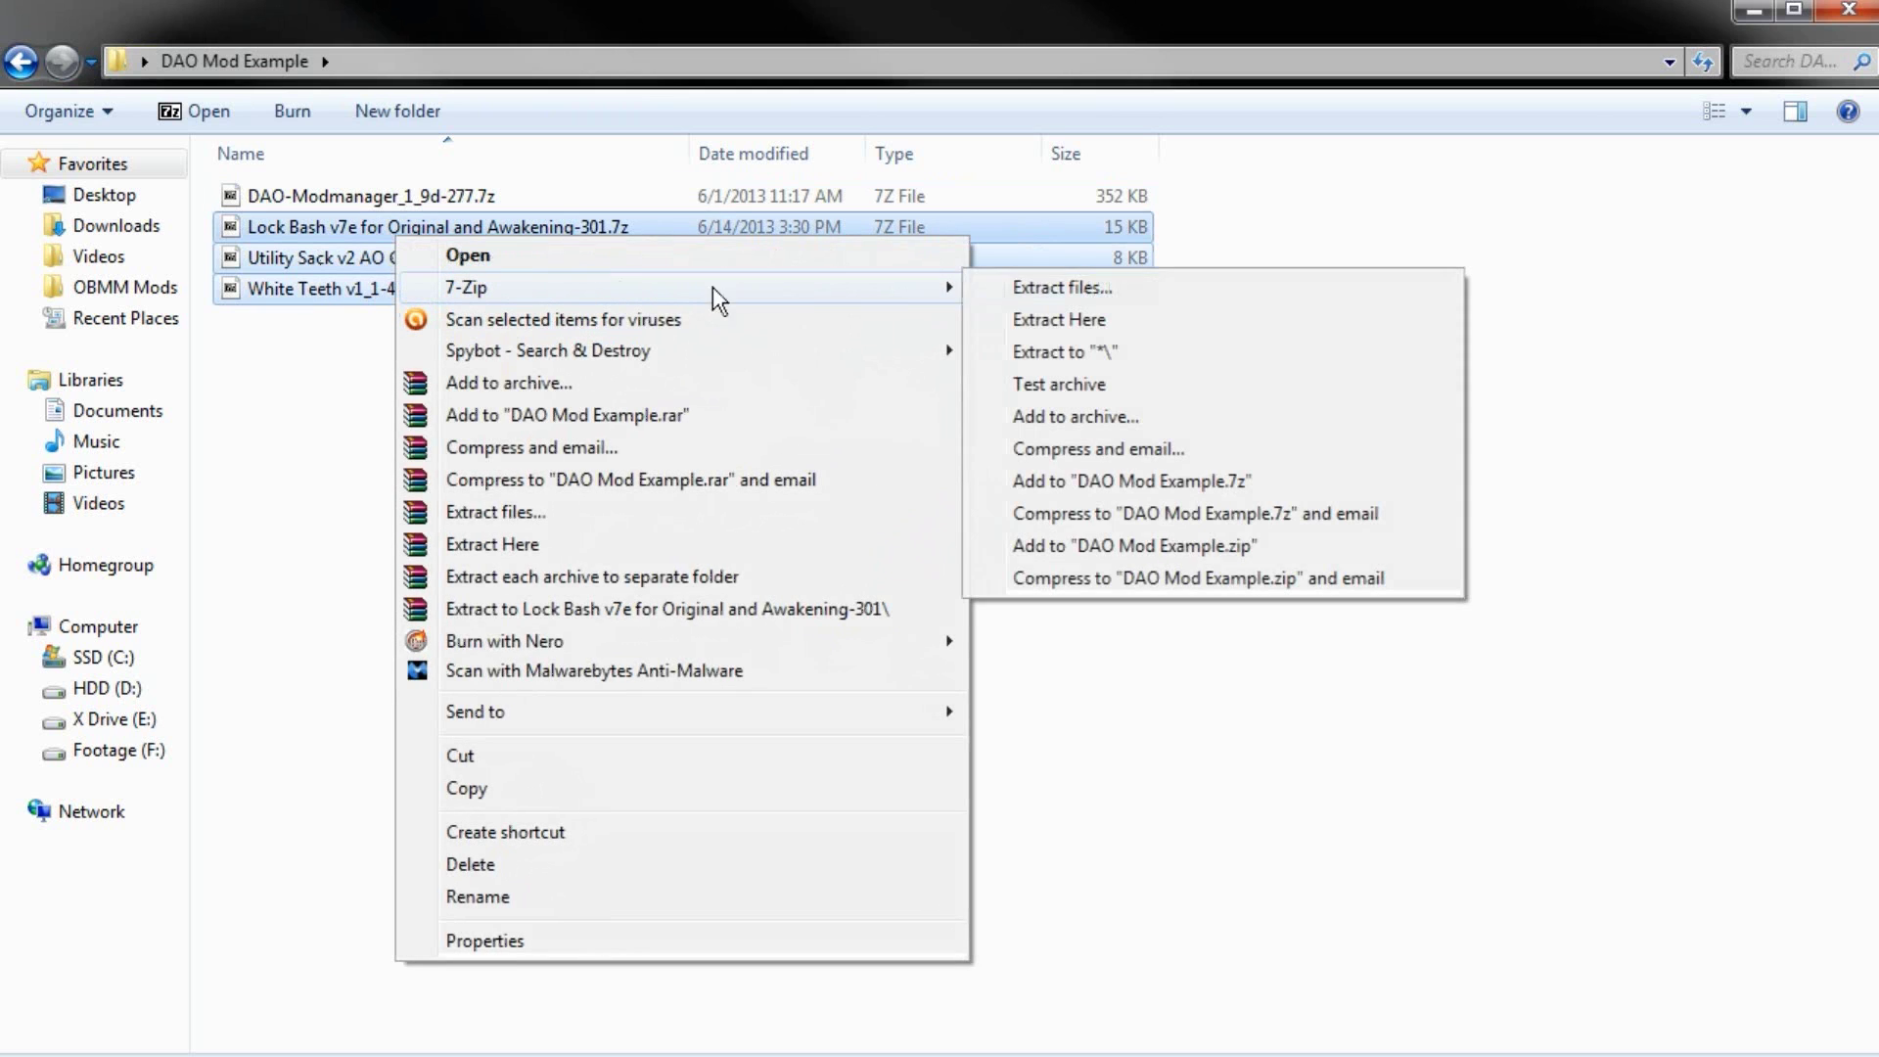
left_click(1116, 355)
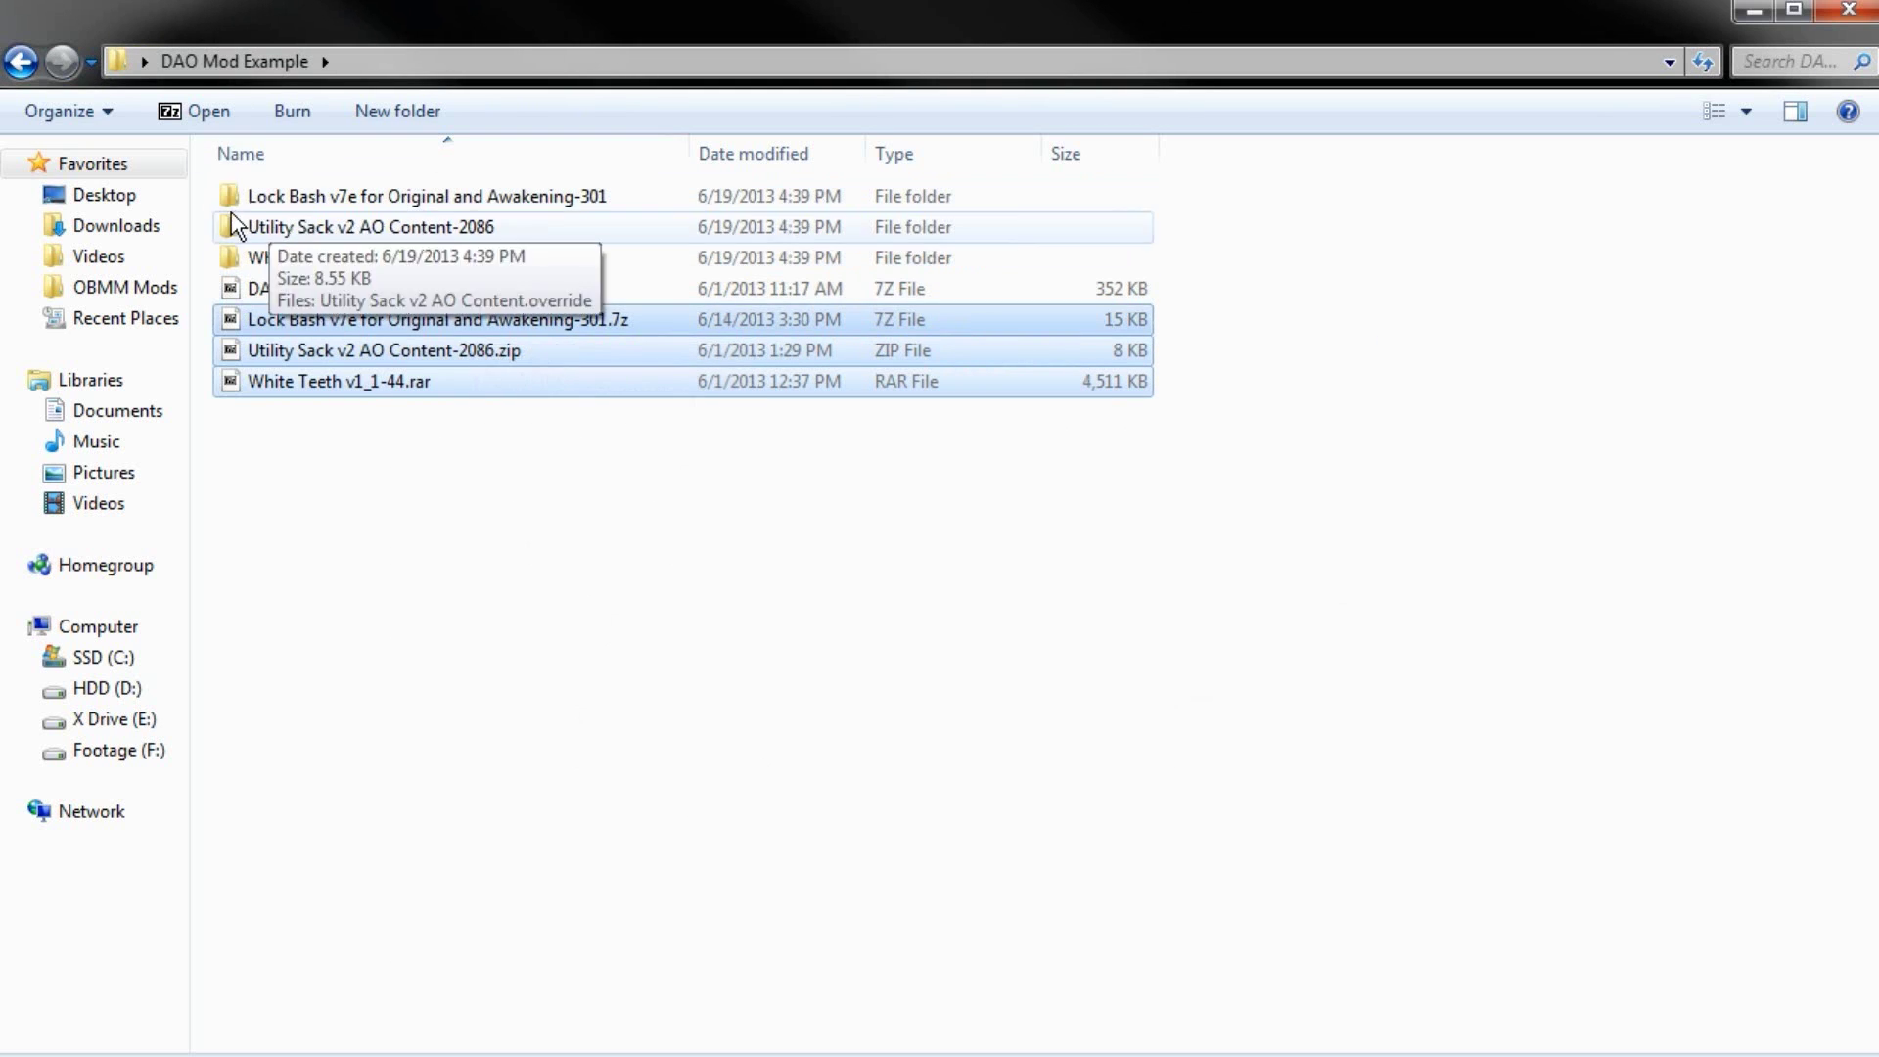
- Examine the file types in the extracted Lock Bash and Utility Sack folders, returning to DAO Mod Example
double_click(435, 201)
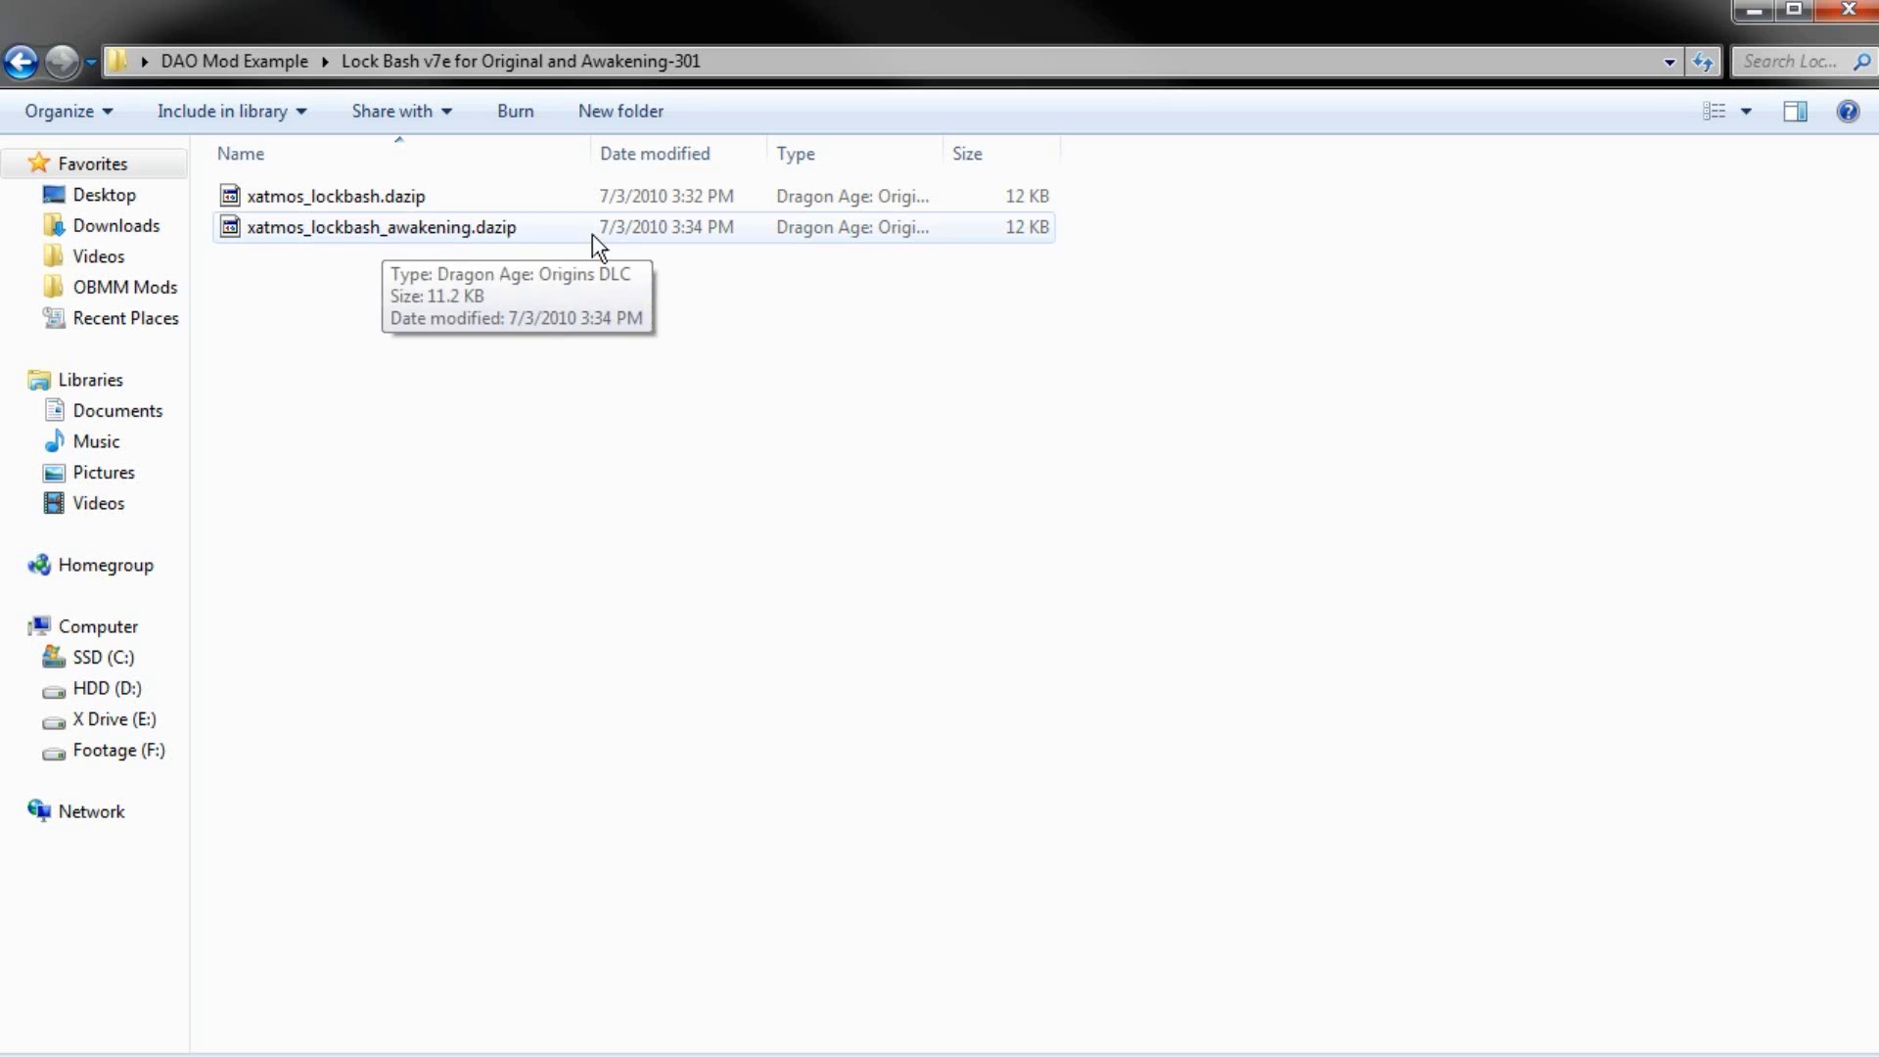
left_click(236, 56)
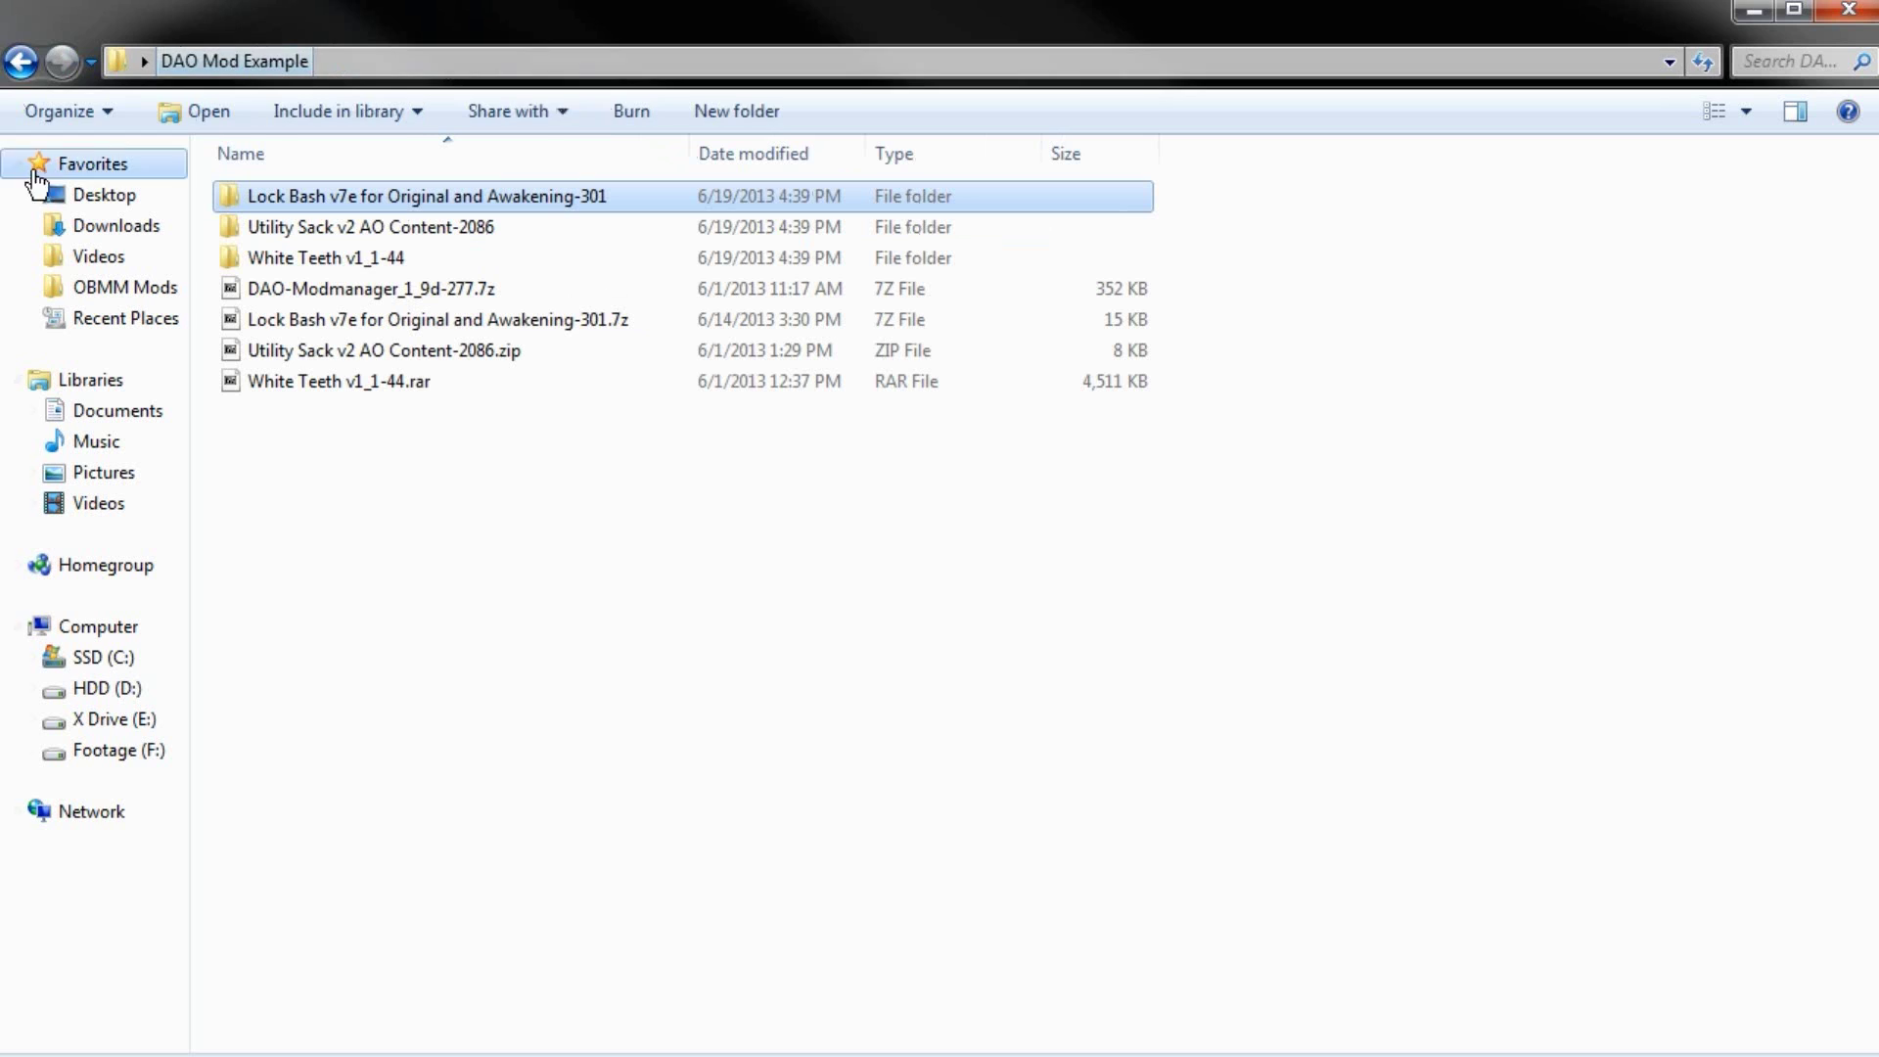
double_click(299, 226)
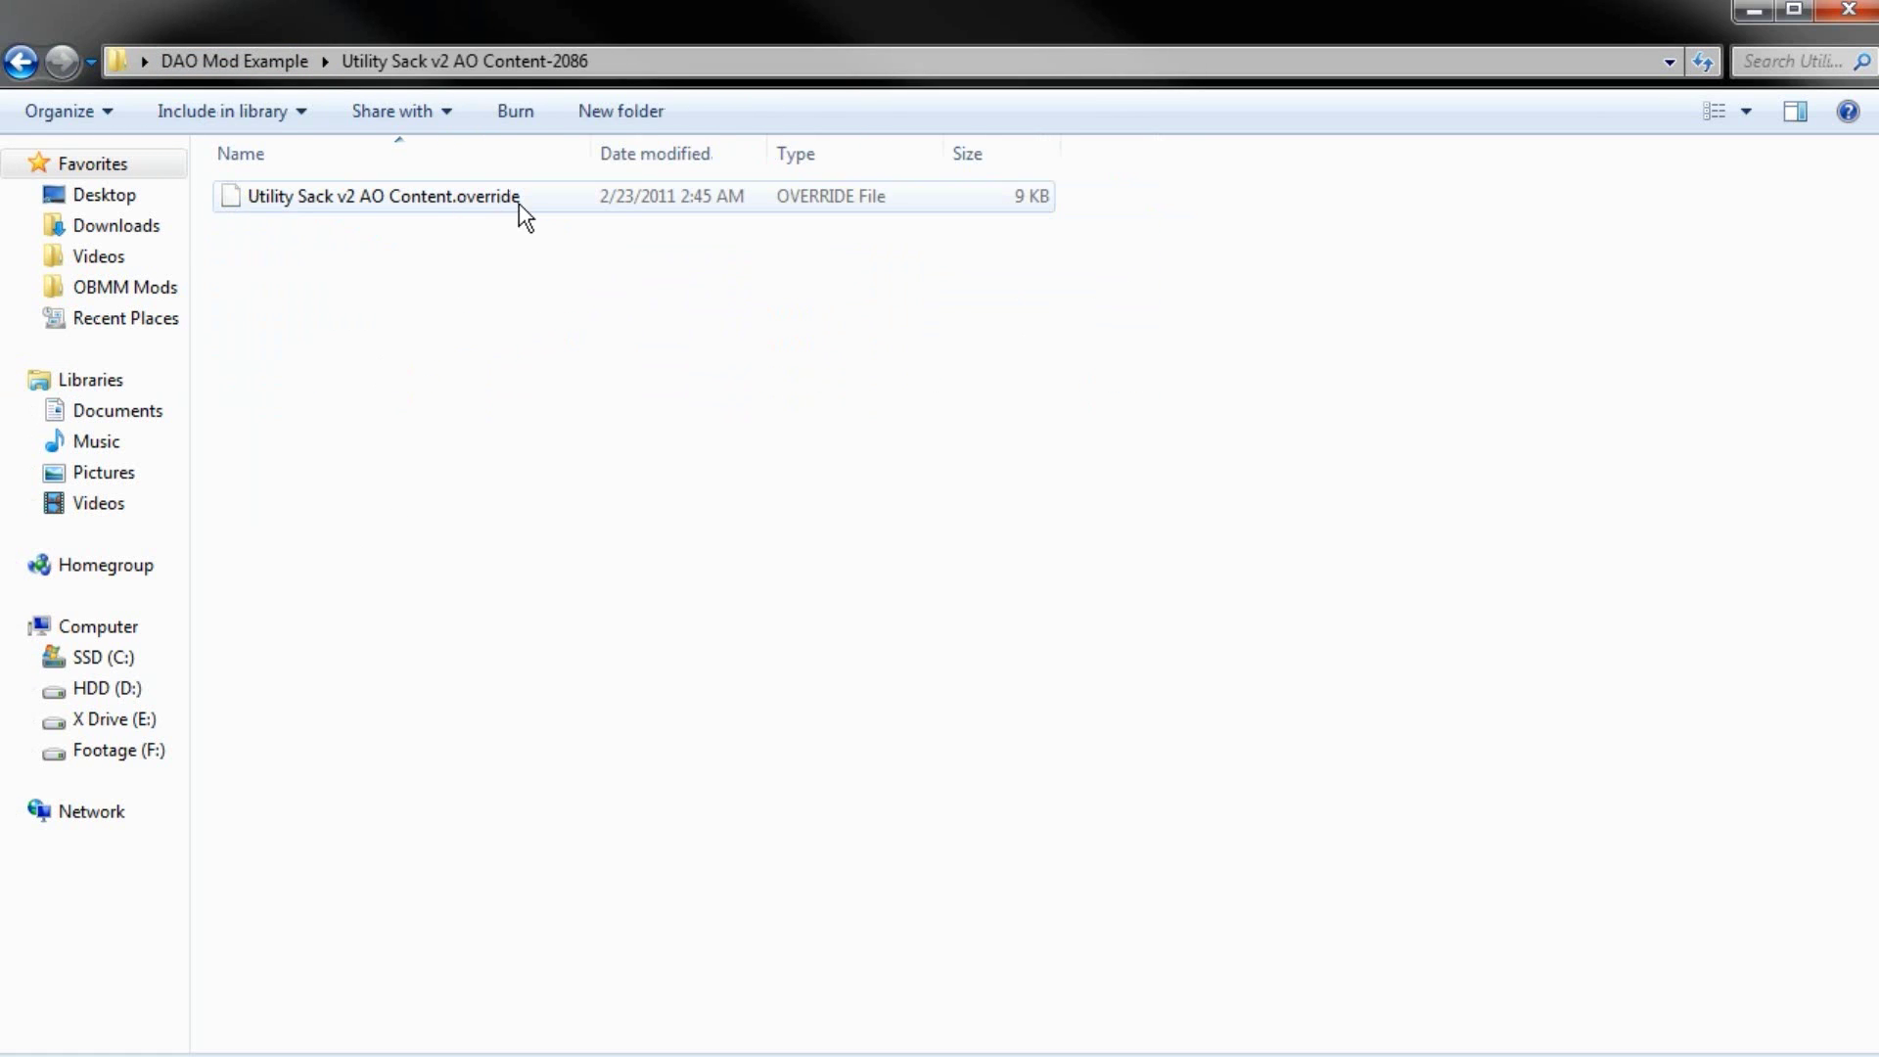
left_click(257, 61)
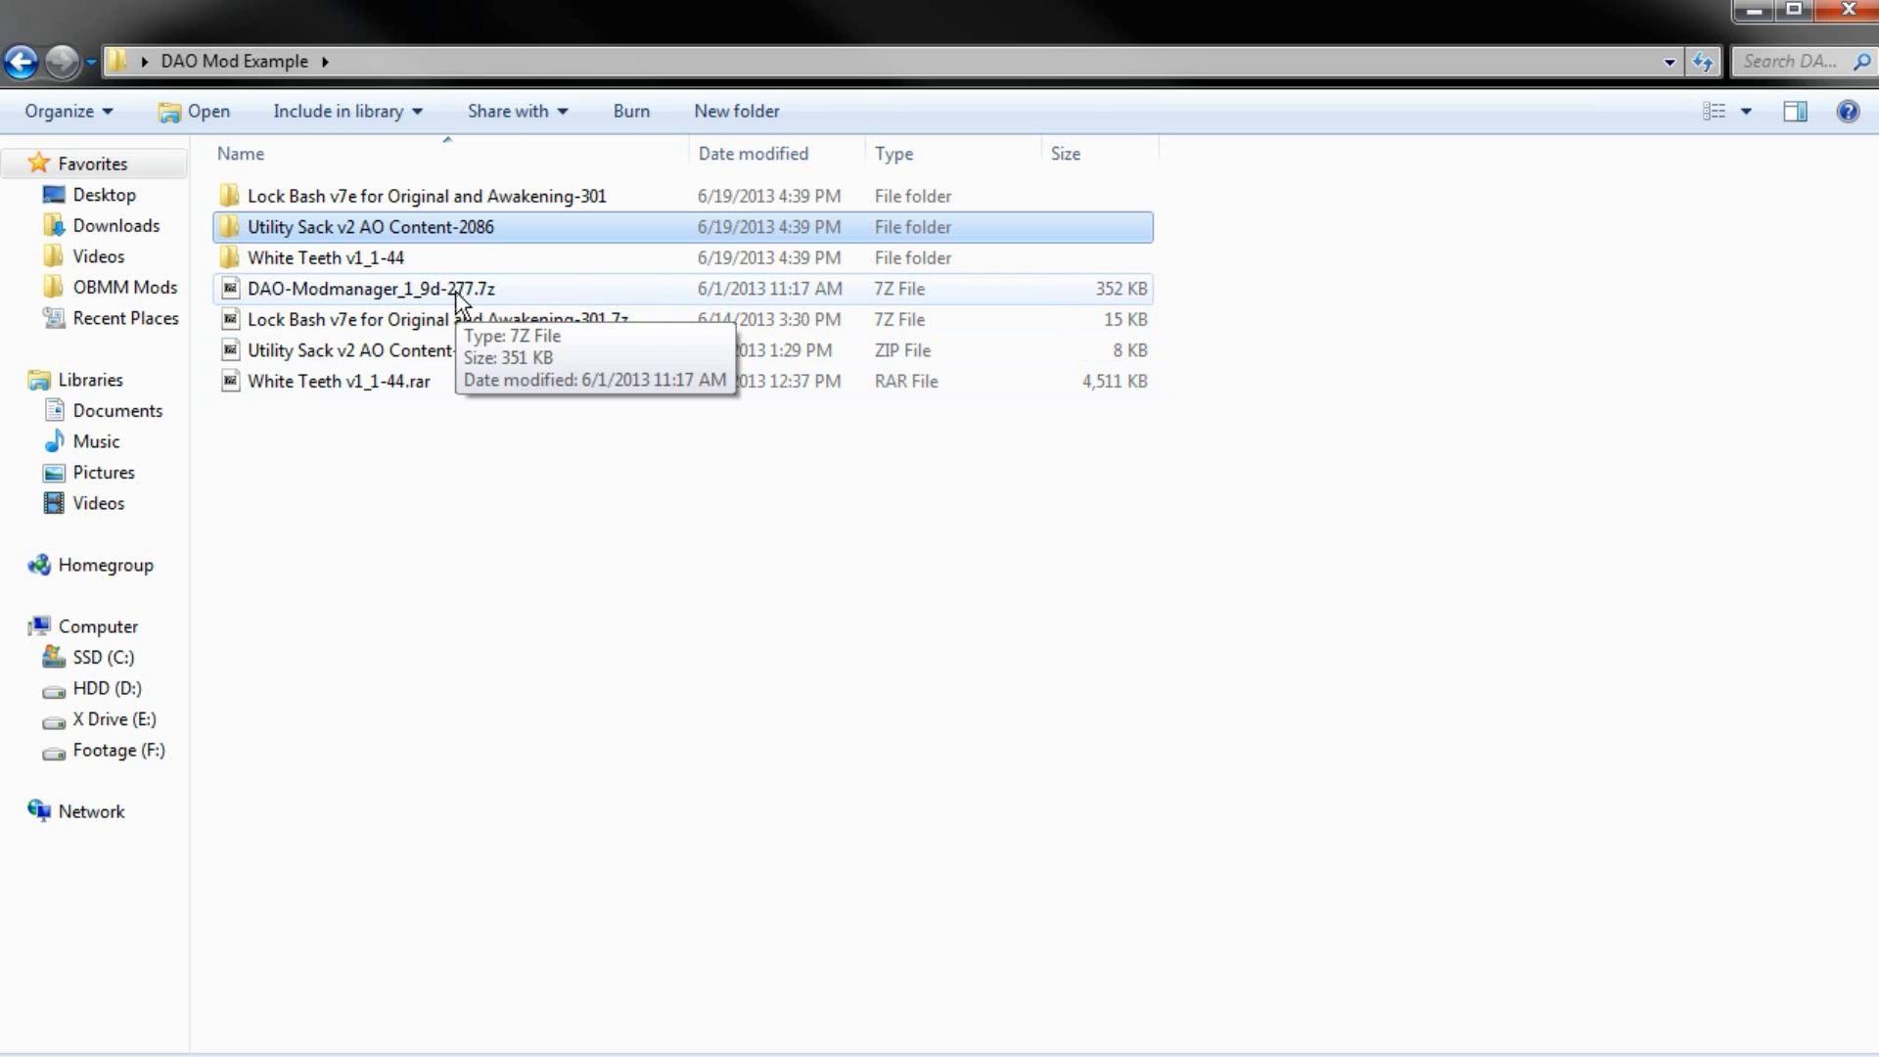
- Extract DAO-Modmanager_1_9d-277.7z into its own folder with 7-Zip
right_click(419, 287)
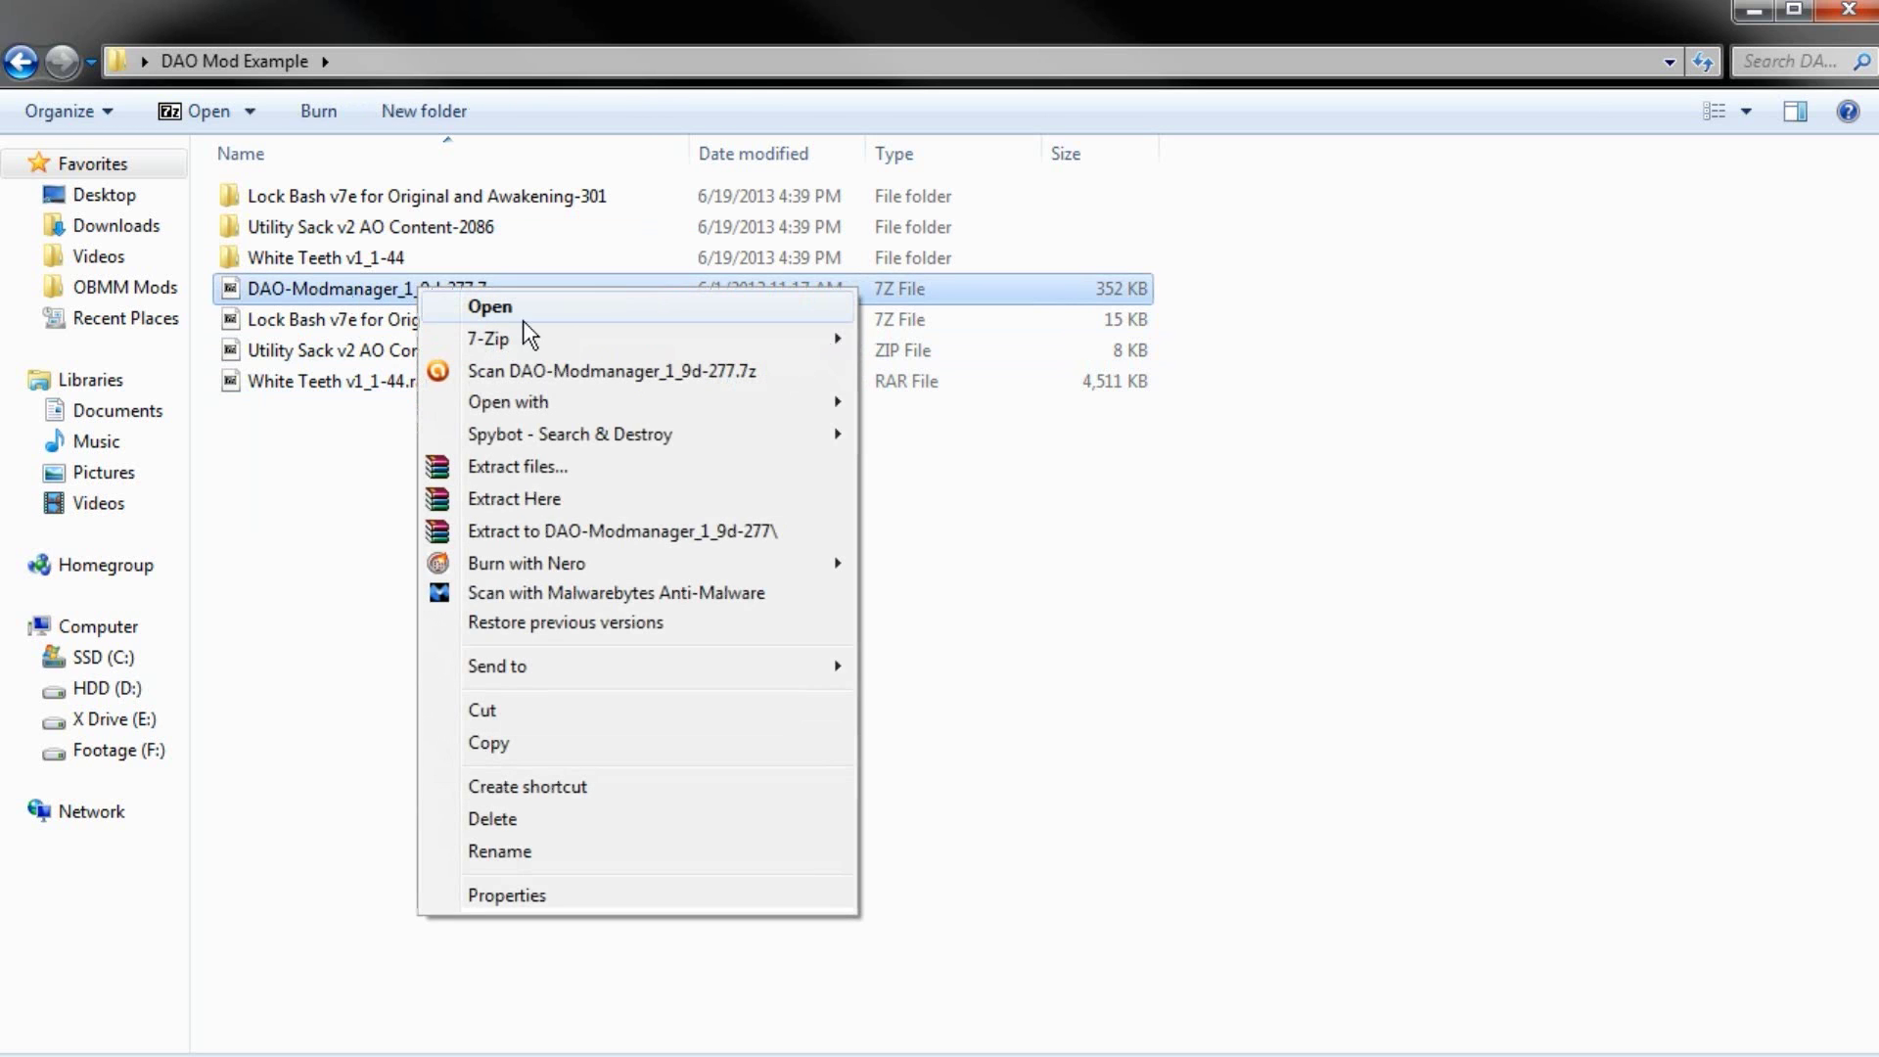
mouse_move(525, 343)
left_click(1061, 434)
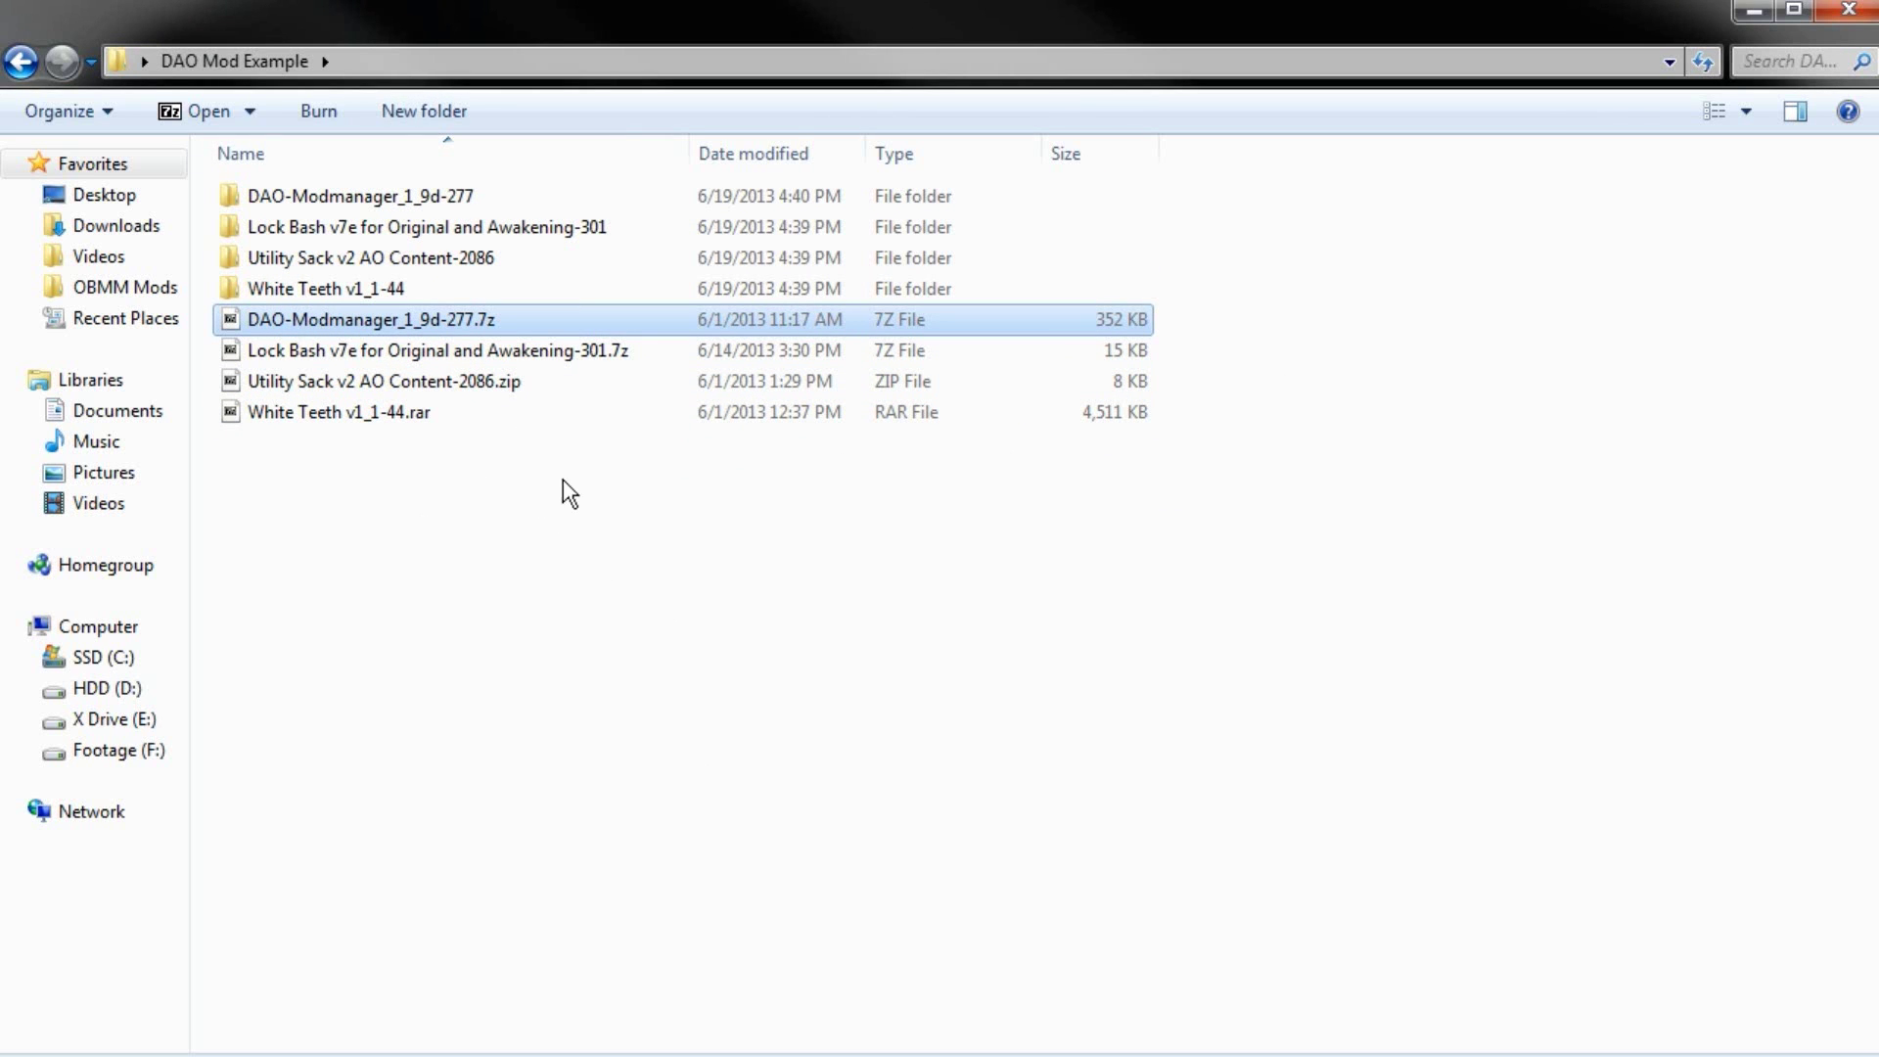
left_click_drag(529, 524, 389, 354)
left_click(430, 331, "ctrl")
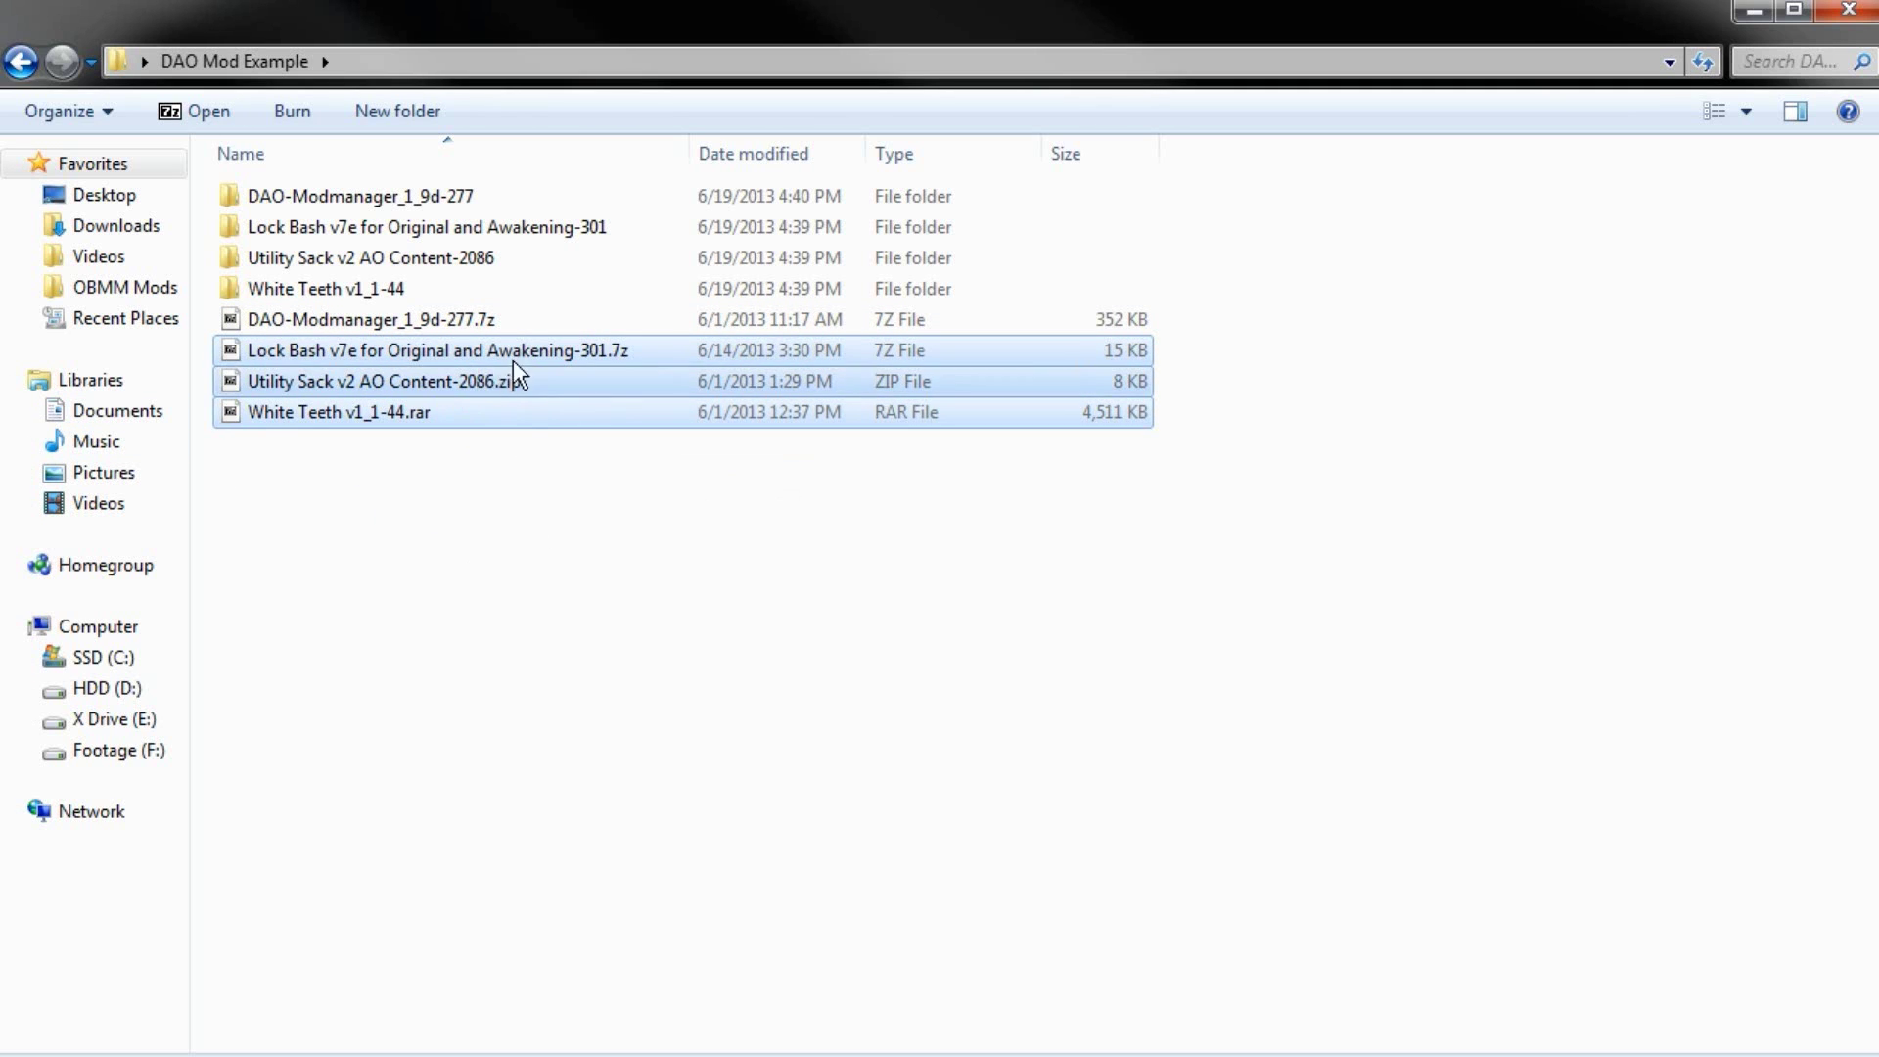
left_click(550, 567)
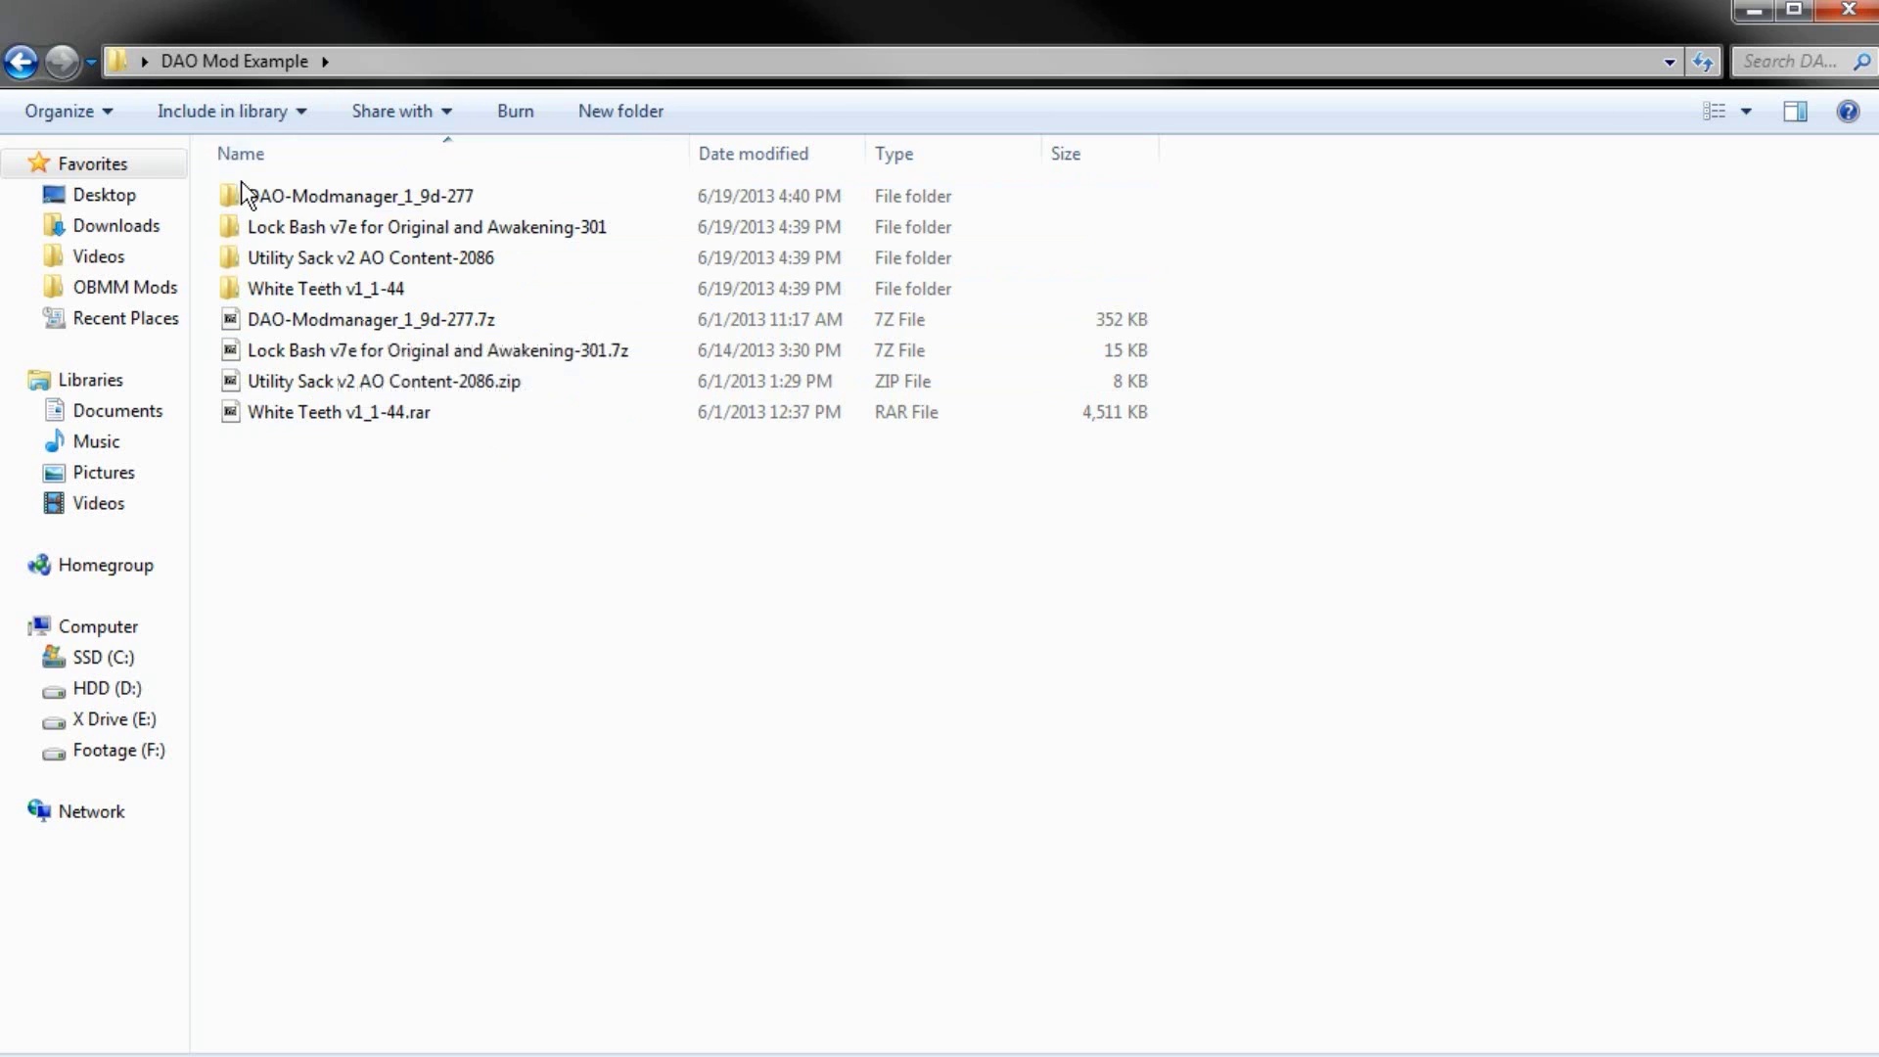
- Look through the extracted DAO-Modmanager_1_9d-277 folder and open its mods subfolder in a separate window
double_click(282, 201)
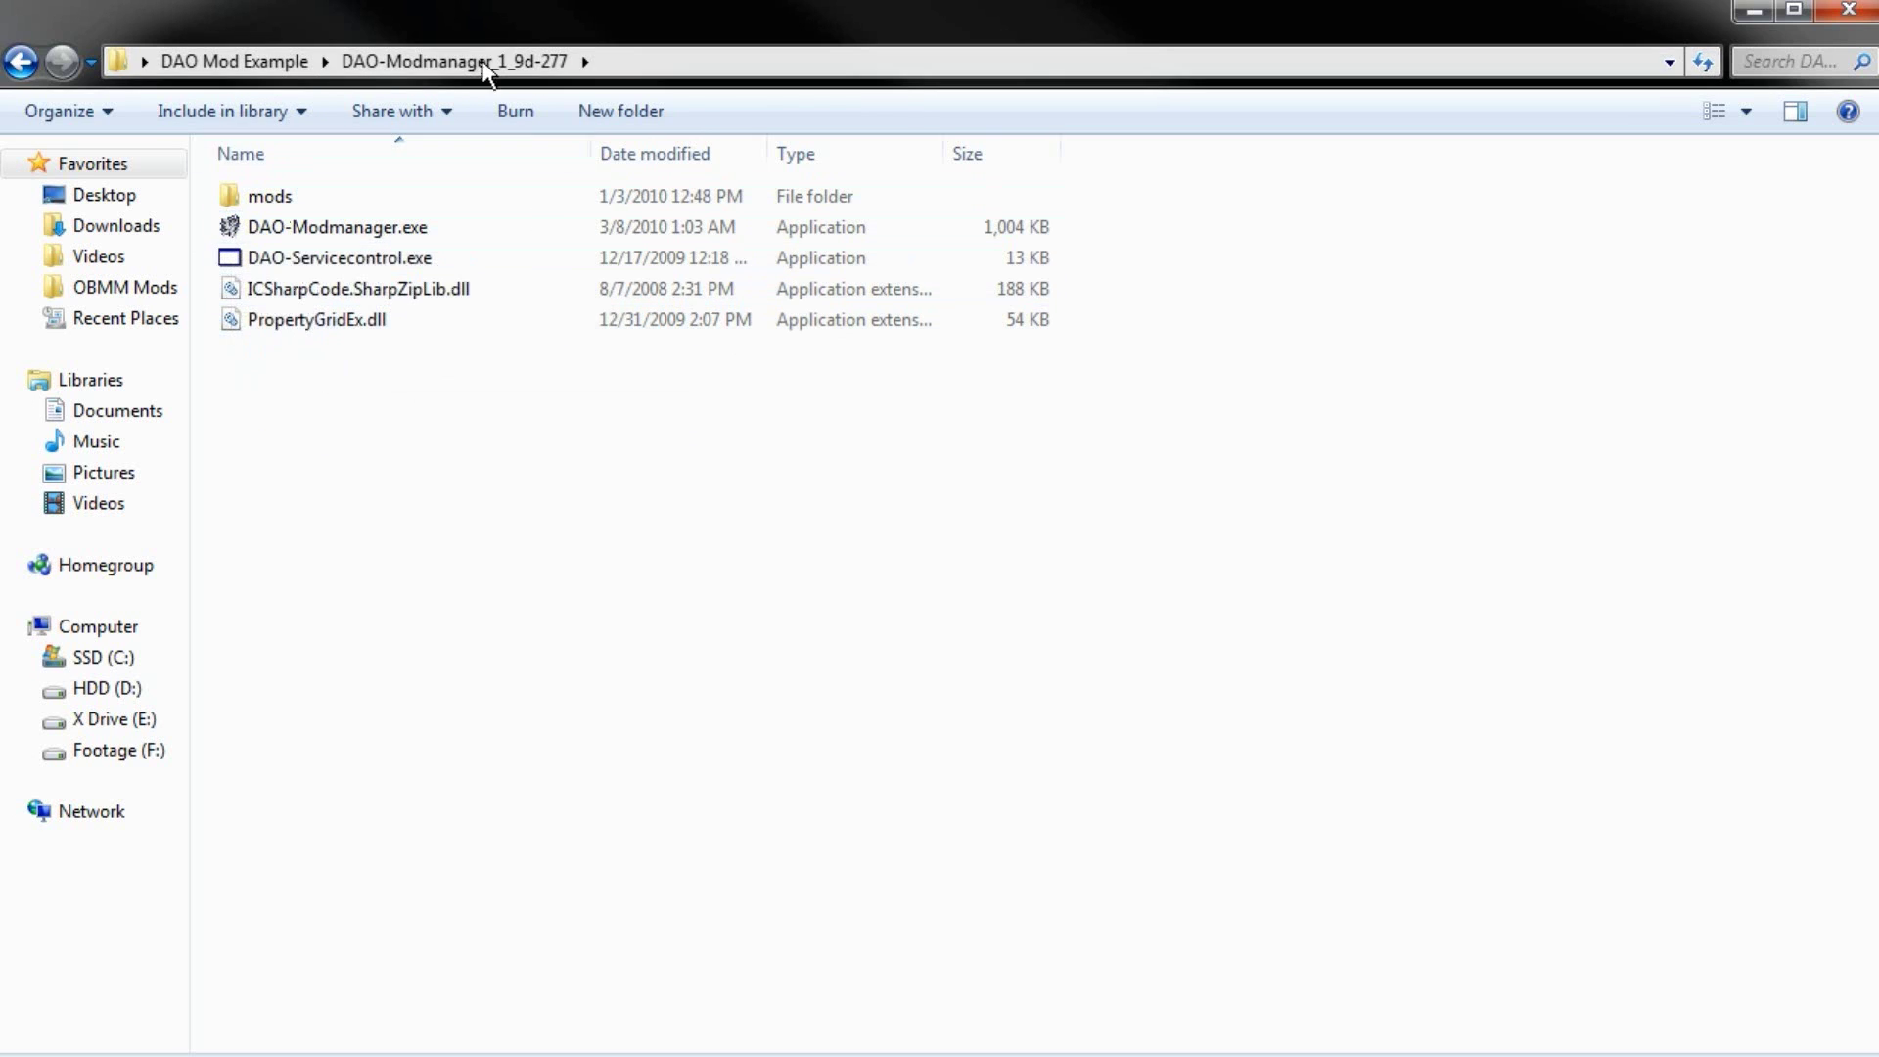
left_click(279, 67)
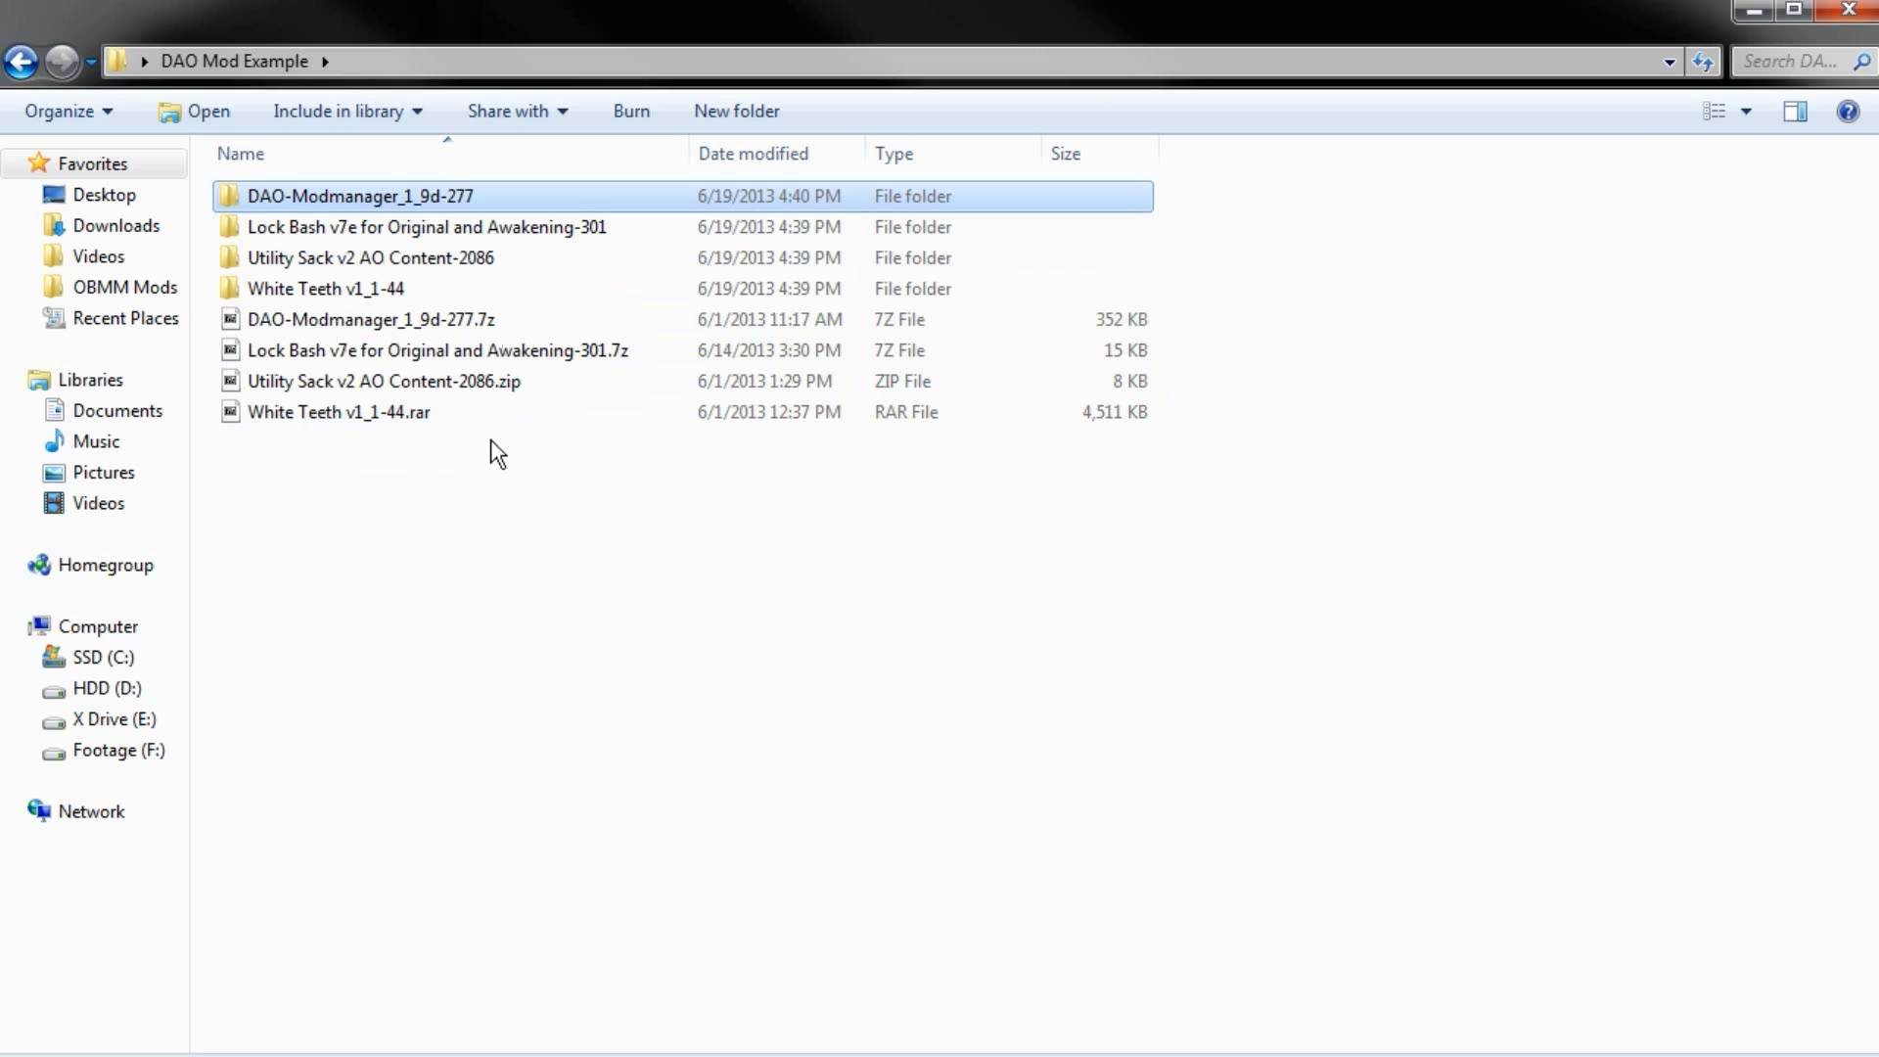
double_click(444, 197)
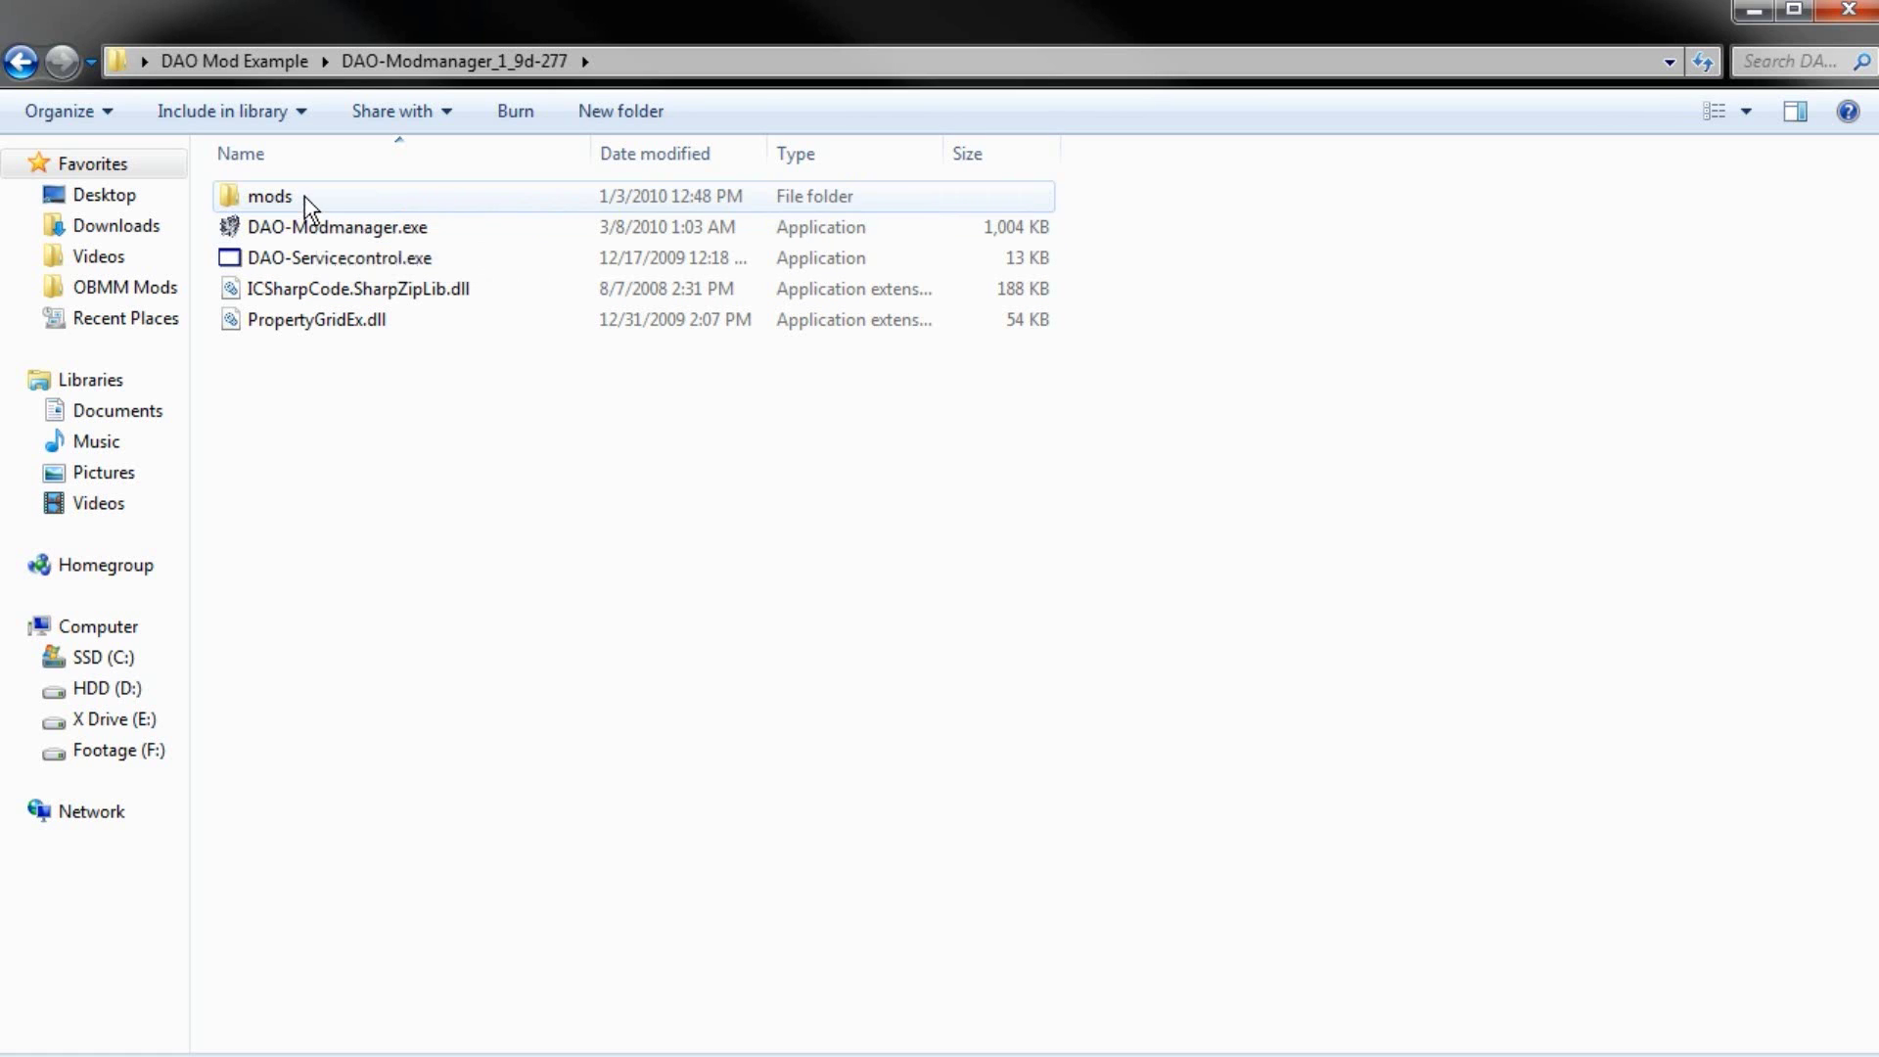
double_click(237, 205)
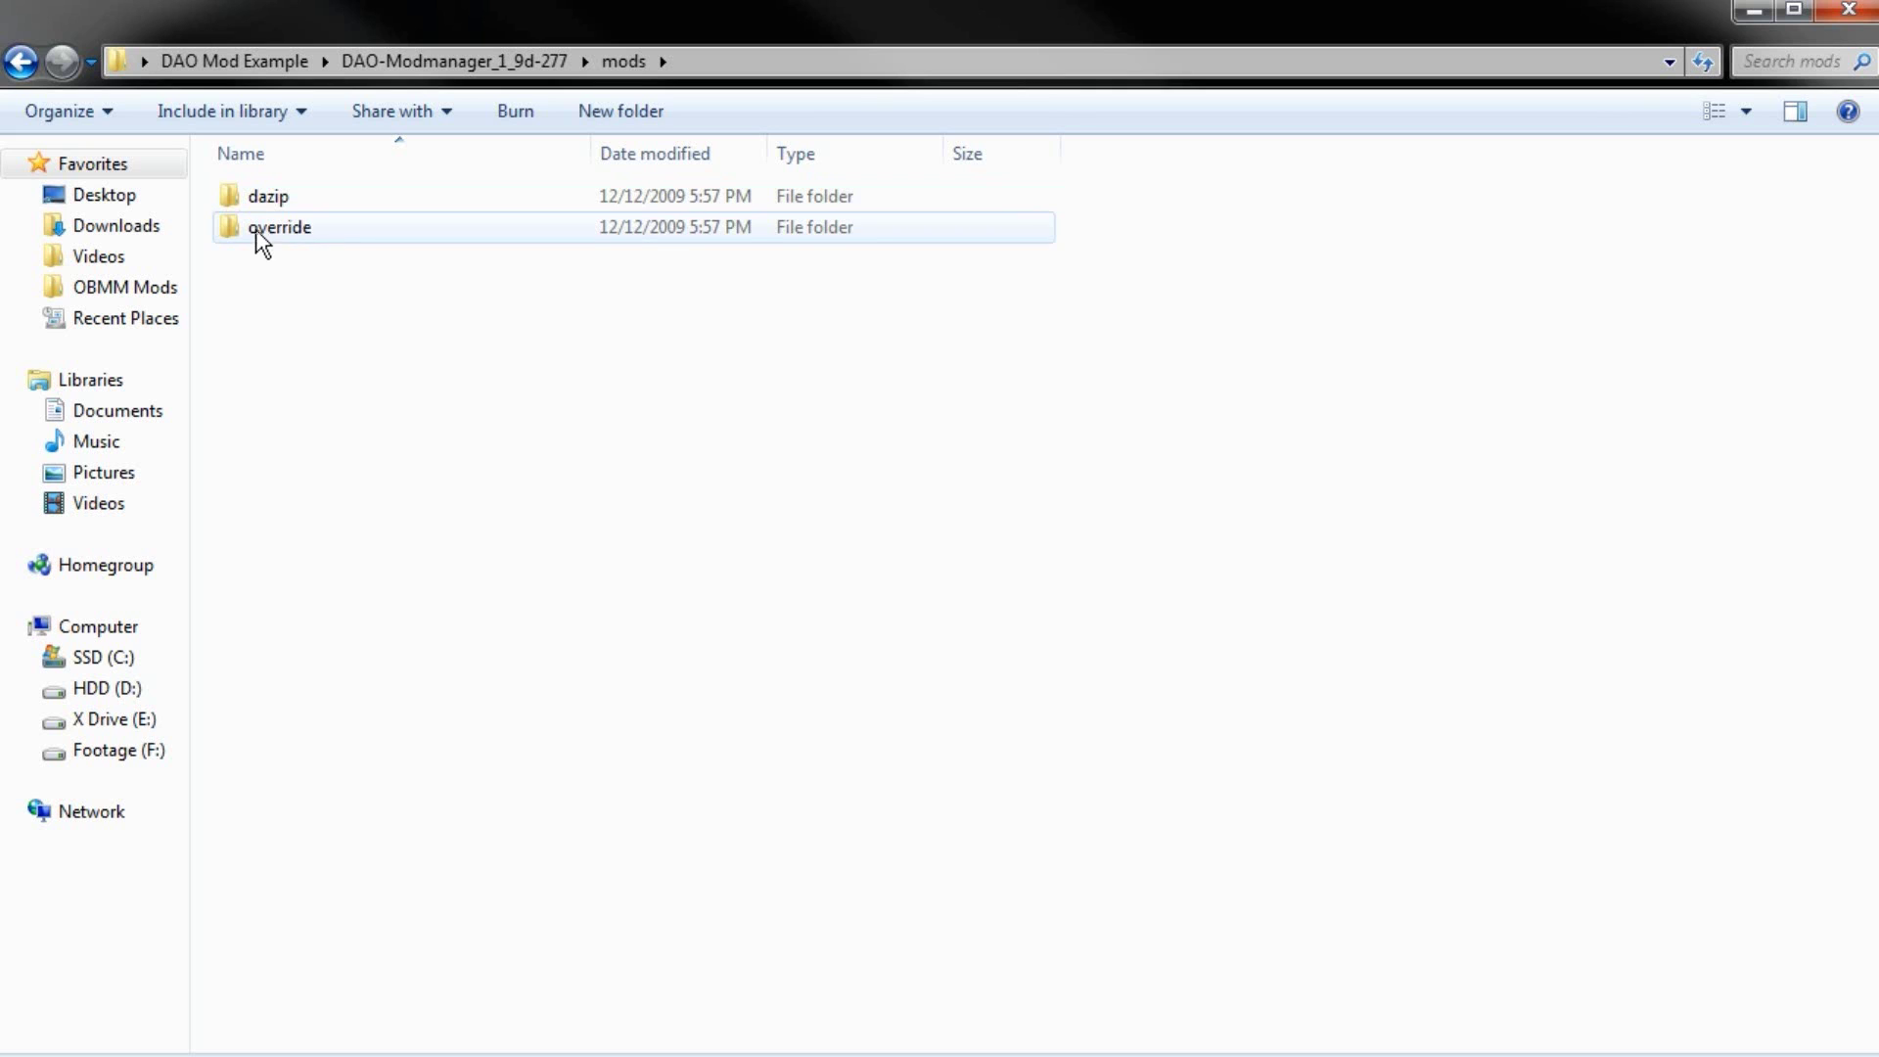
left_click(515, 67)
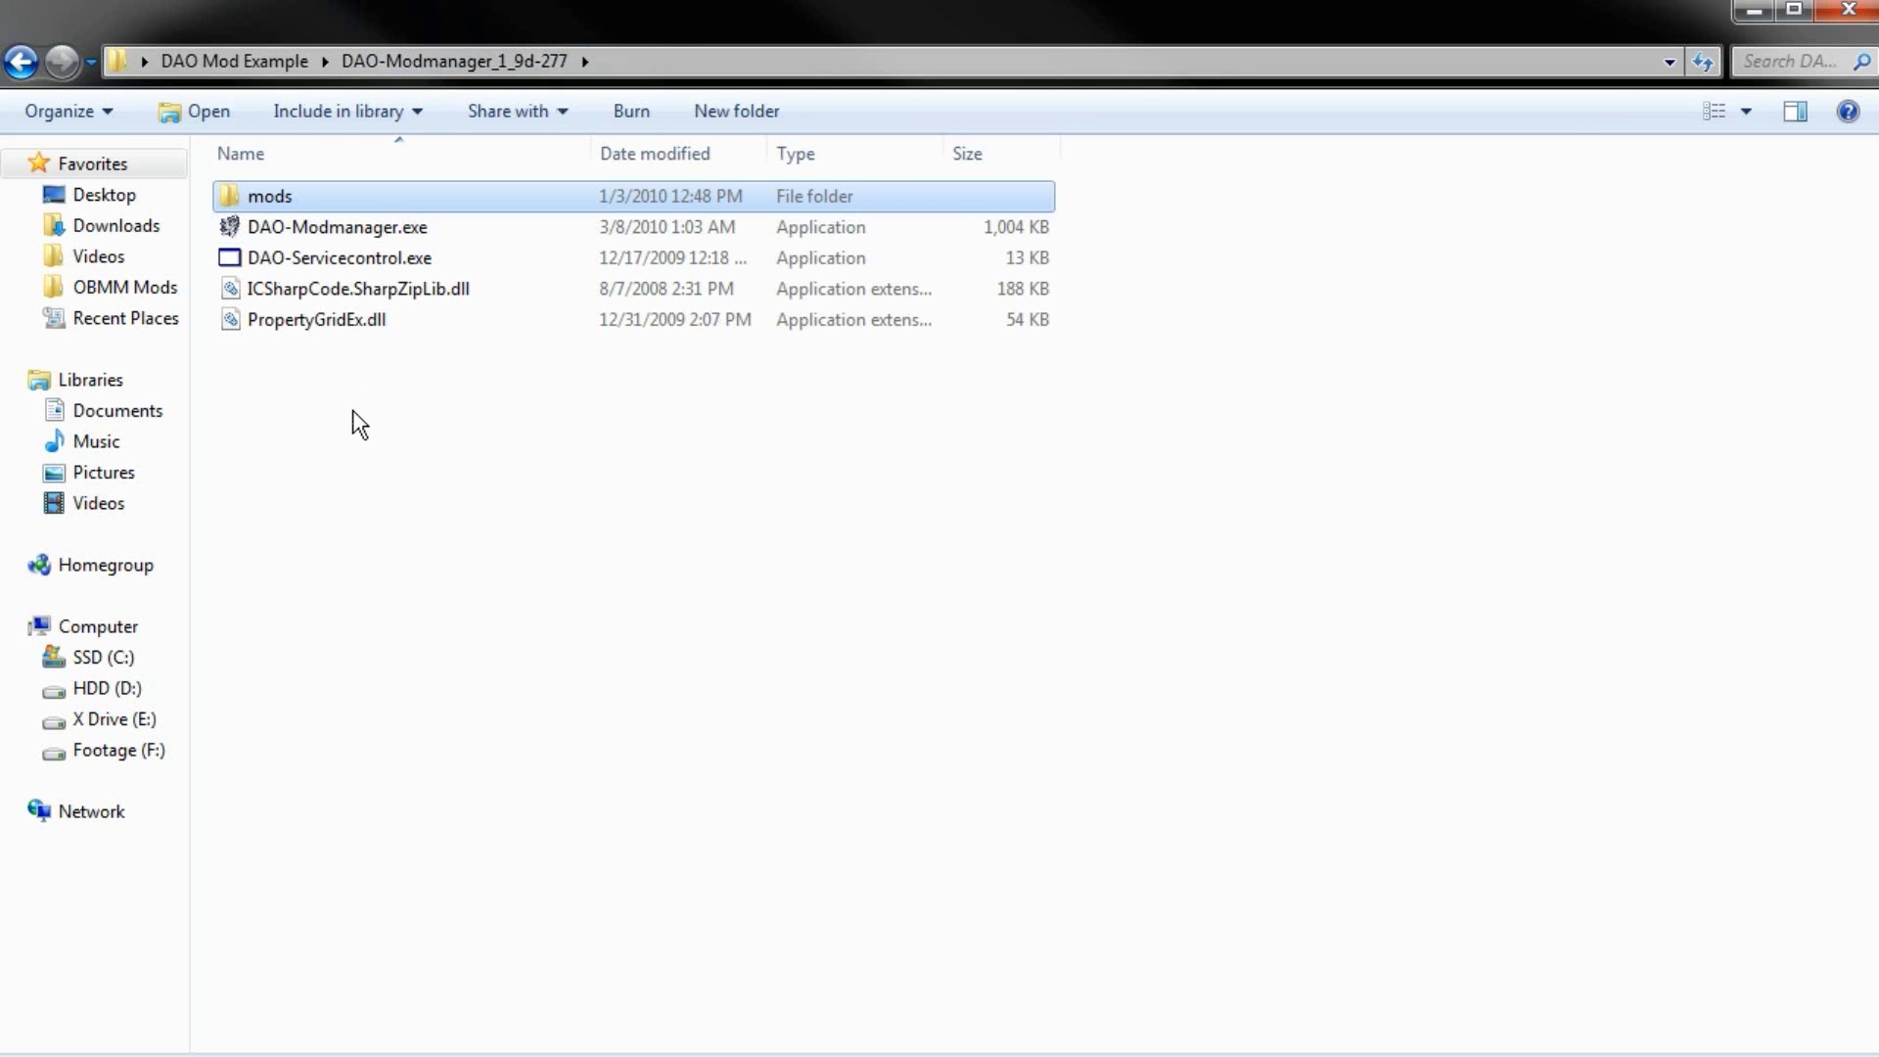
right_click(356, 206)
left_click(486, 254)
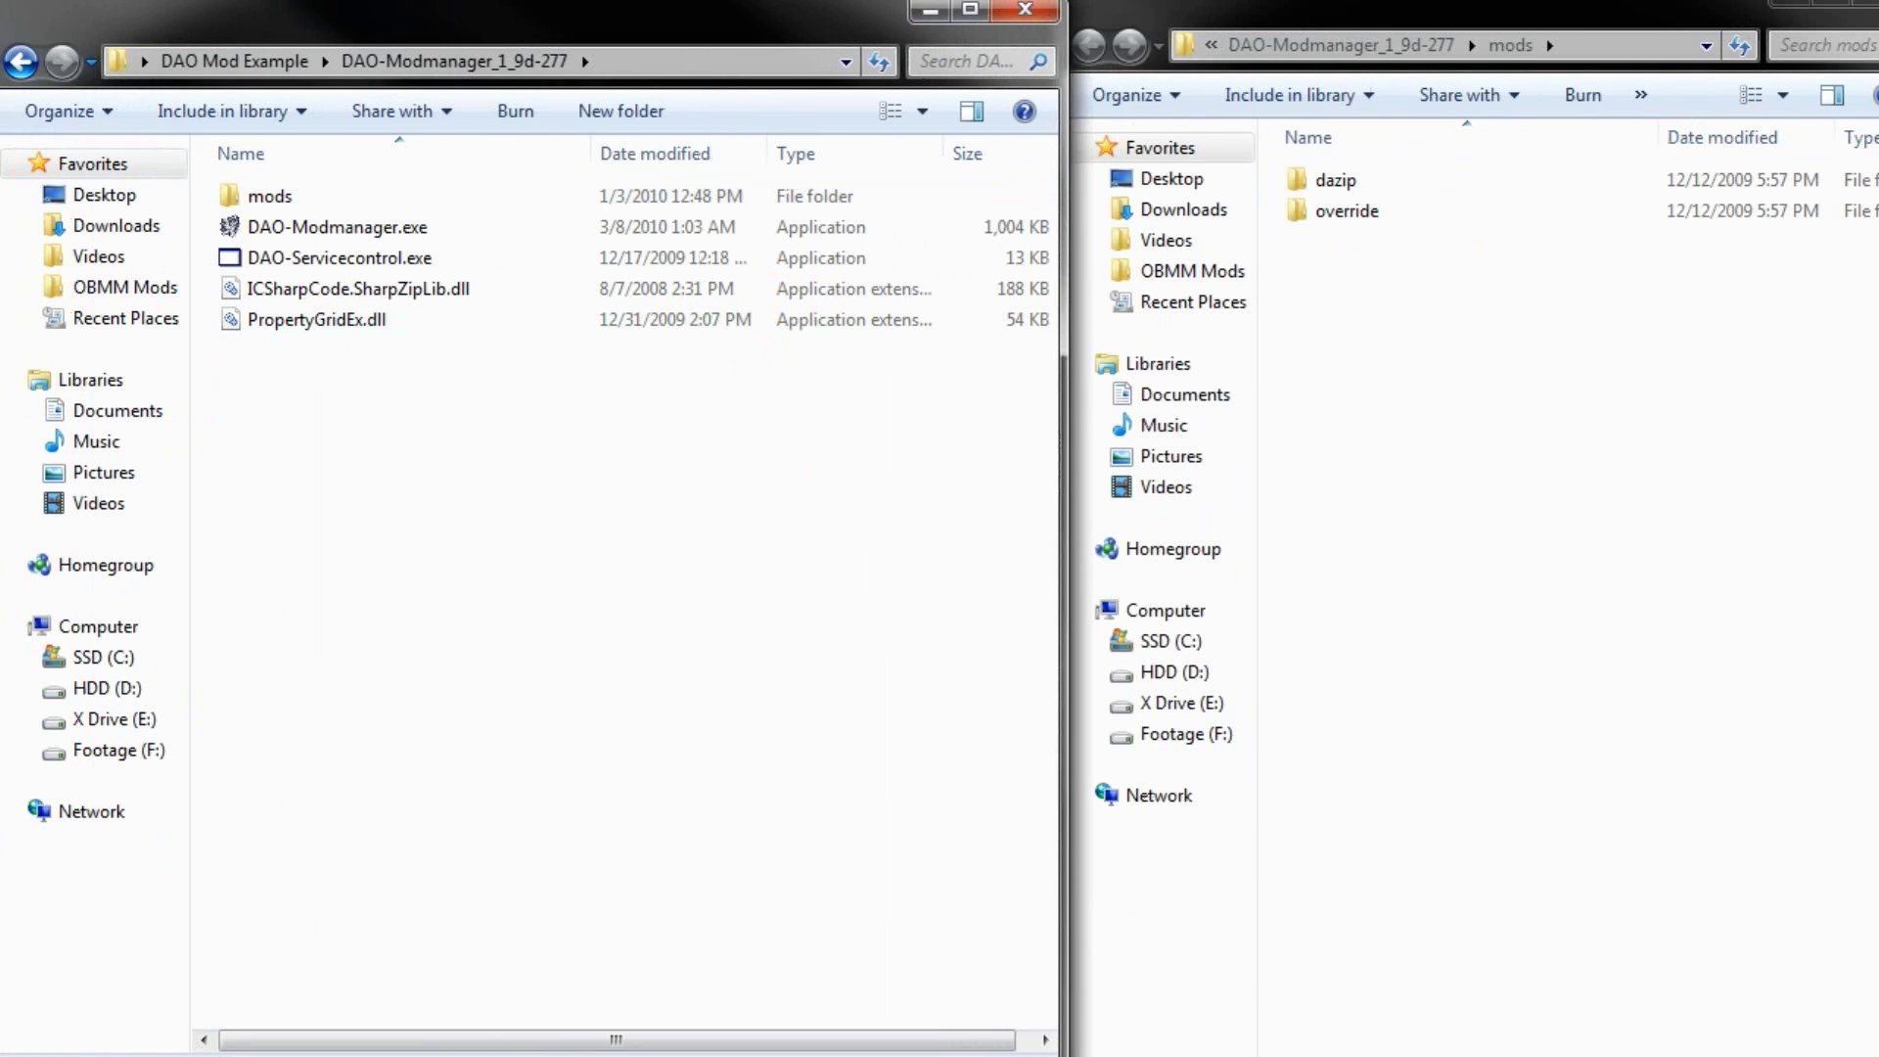
- Move xatmos_lockbash.dazip from the extracted Lock Bash folder into the mod manager's dazip folder and check it there
left_click(293, 59)
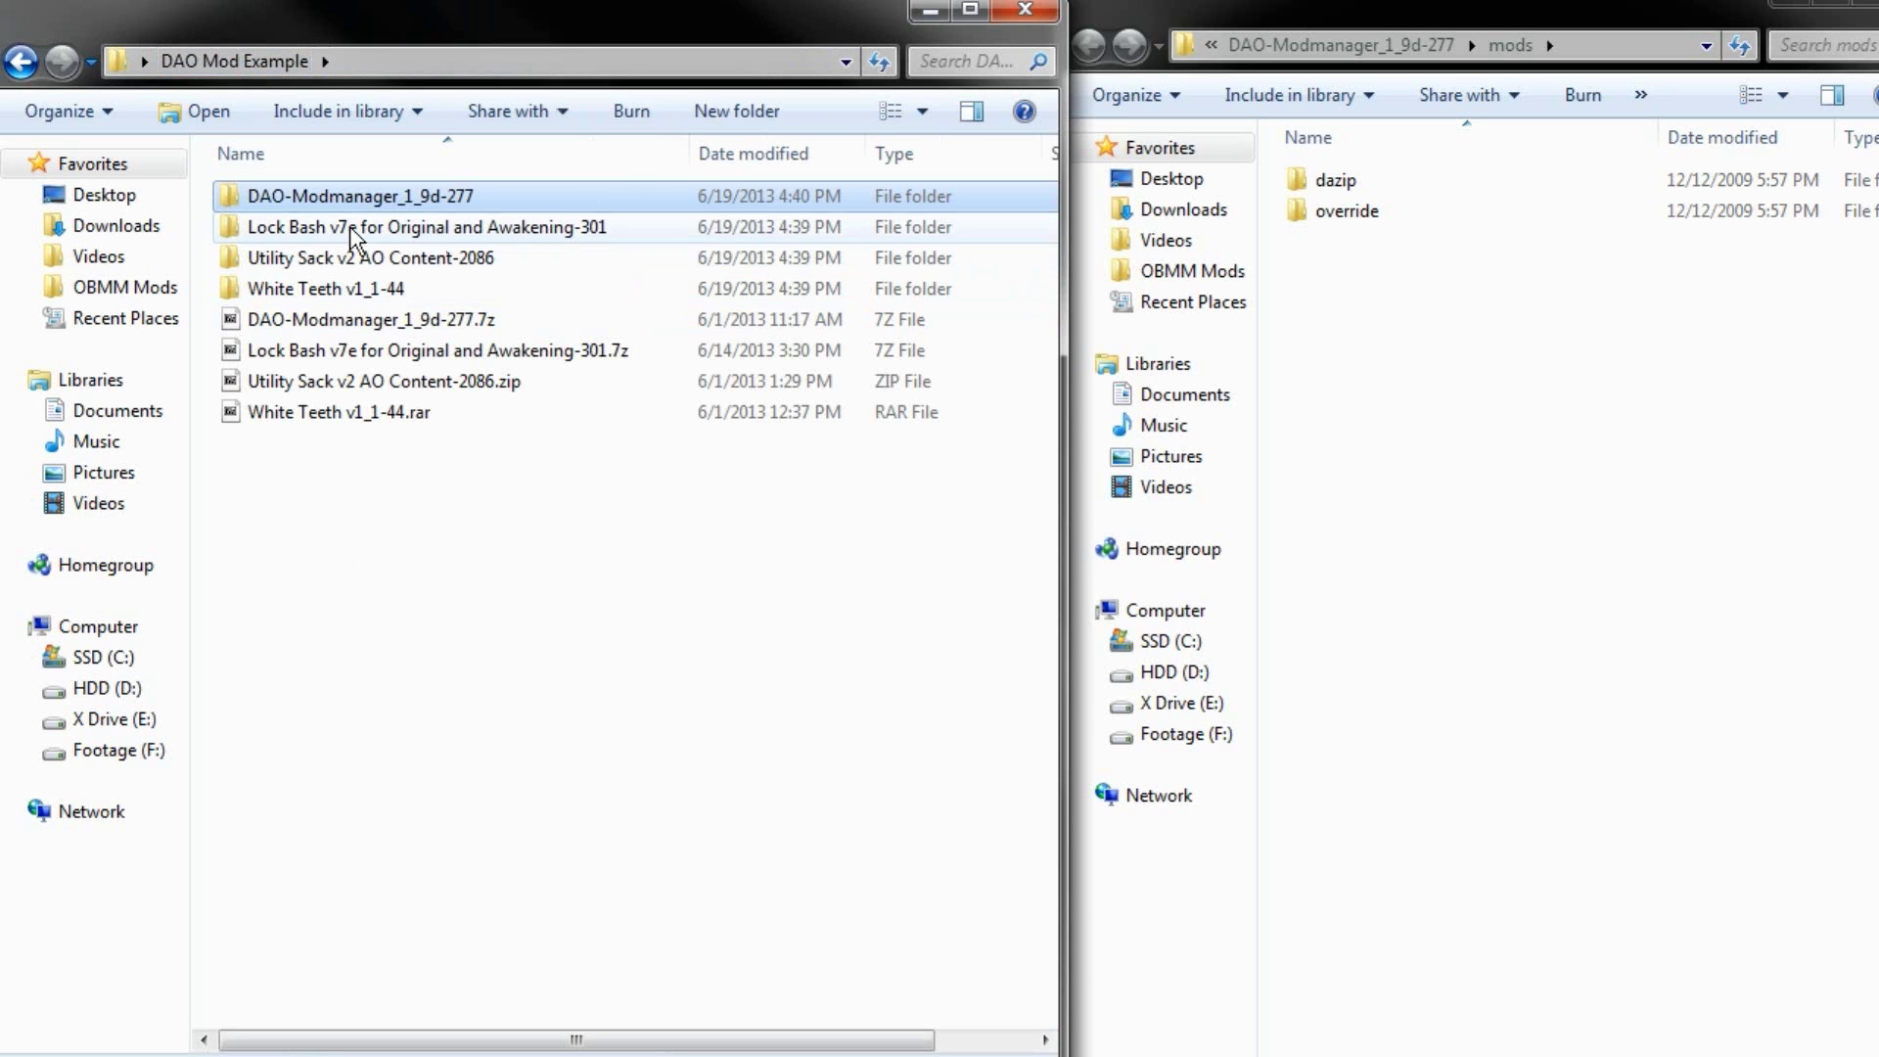
double_click(285, 227)
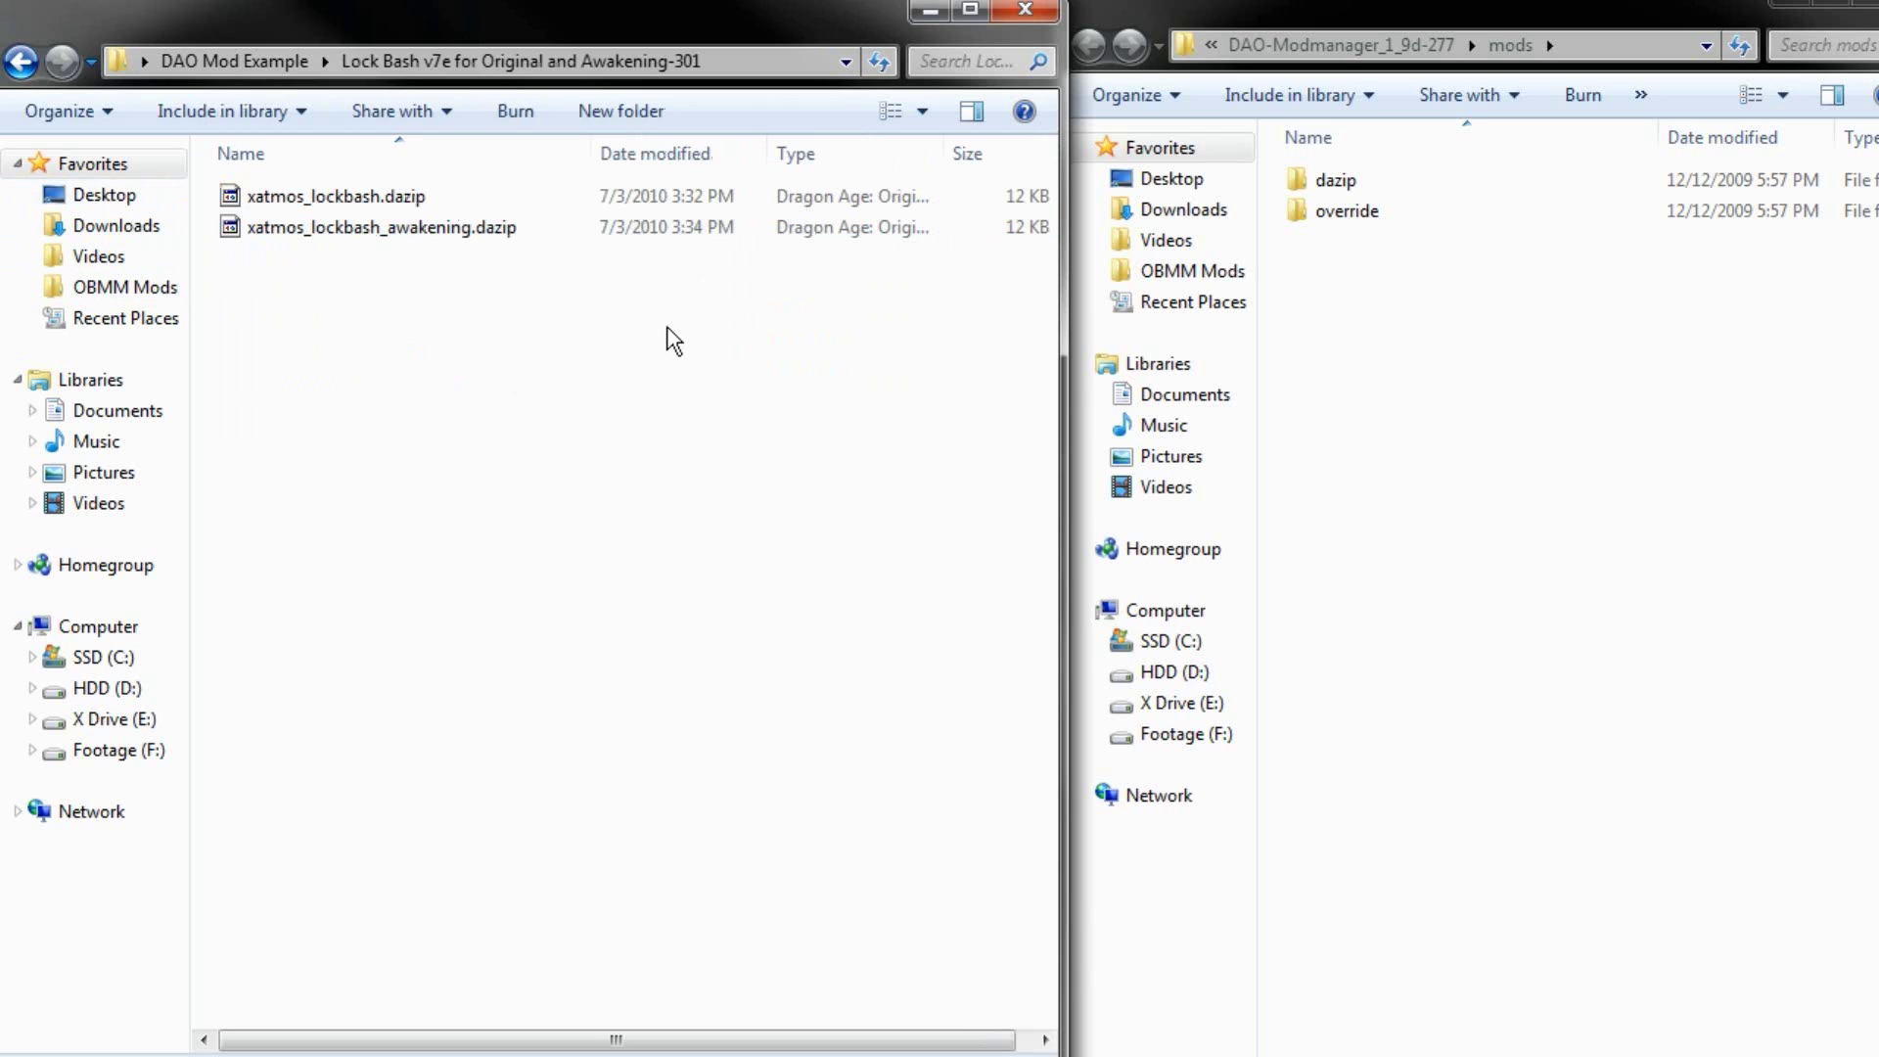
left_click(372, 196)
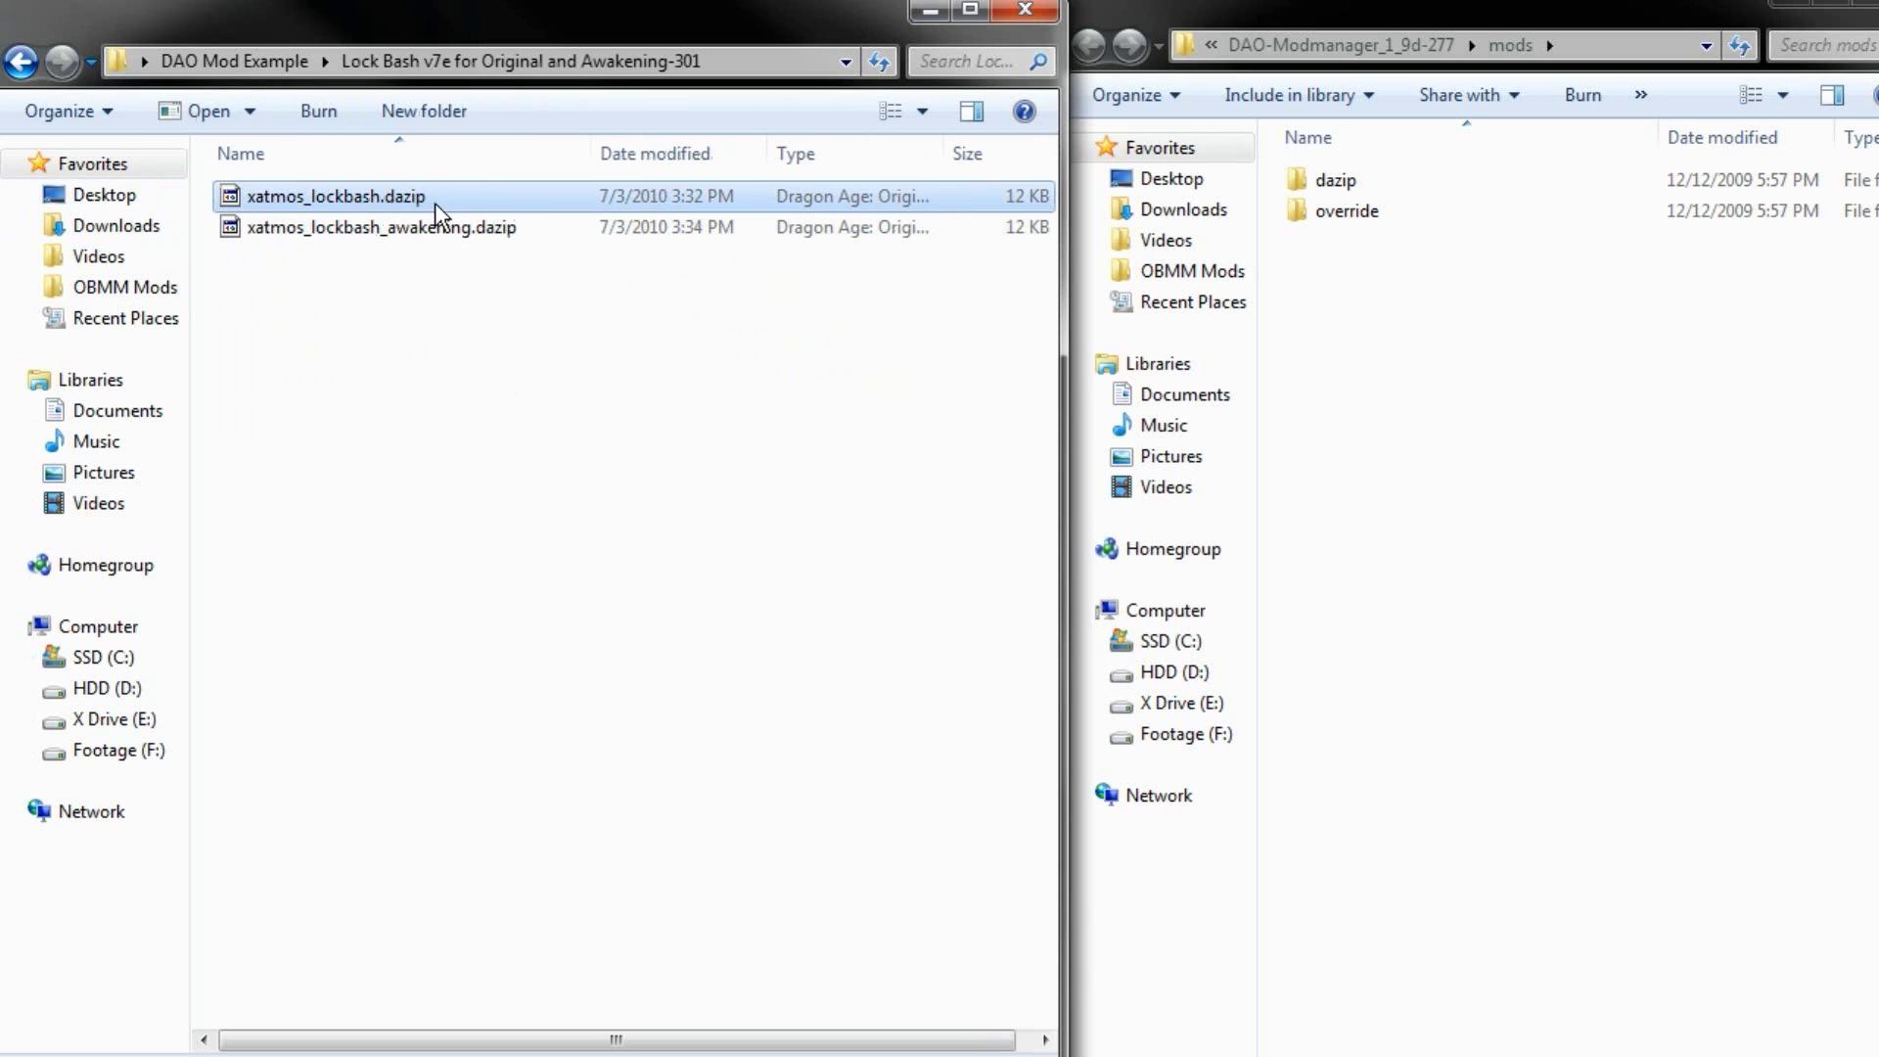
left_click_drag(386, 195, 1364, 176)
double_click(1337, 180)
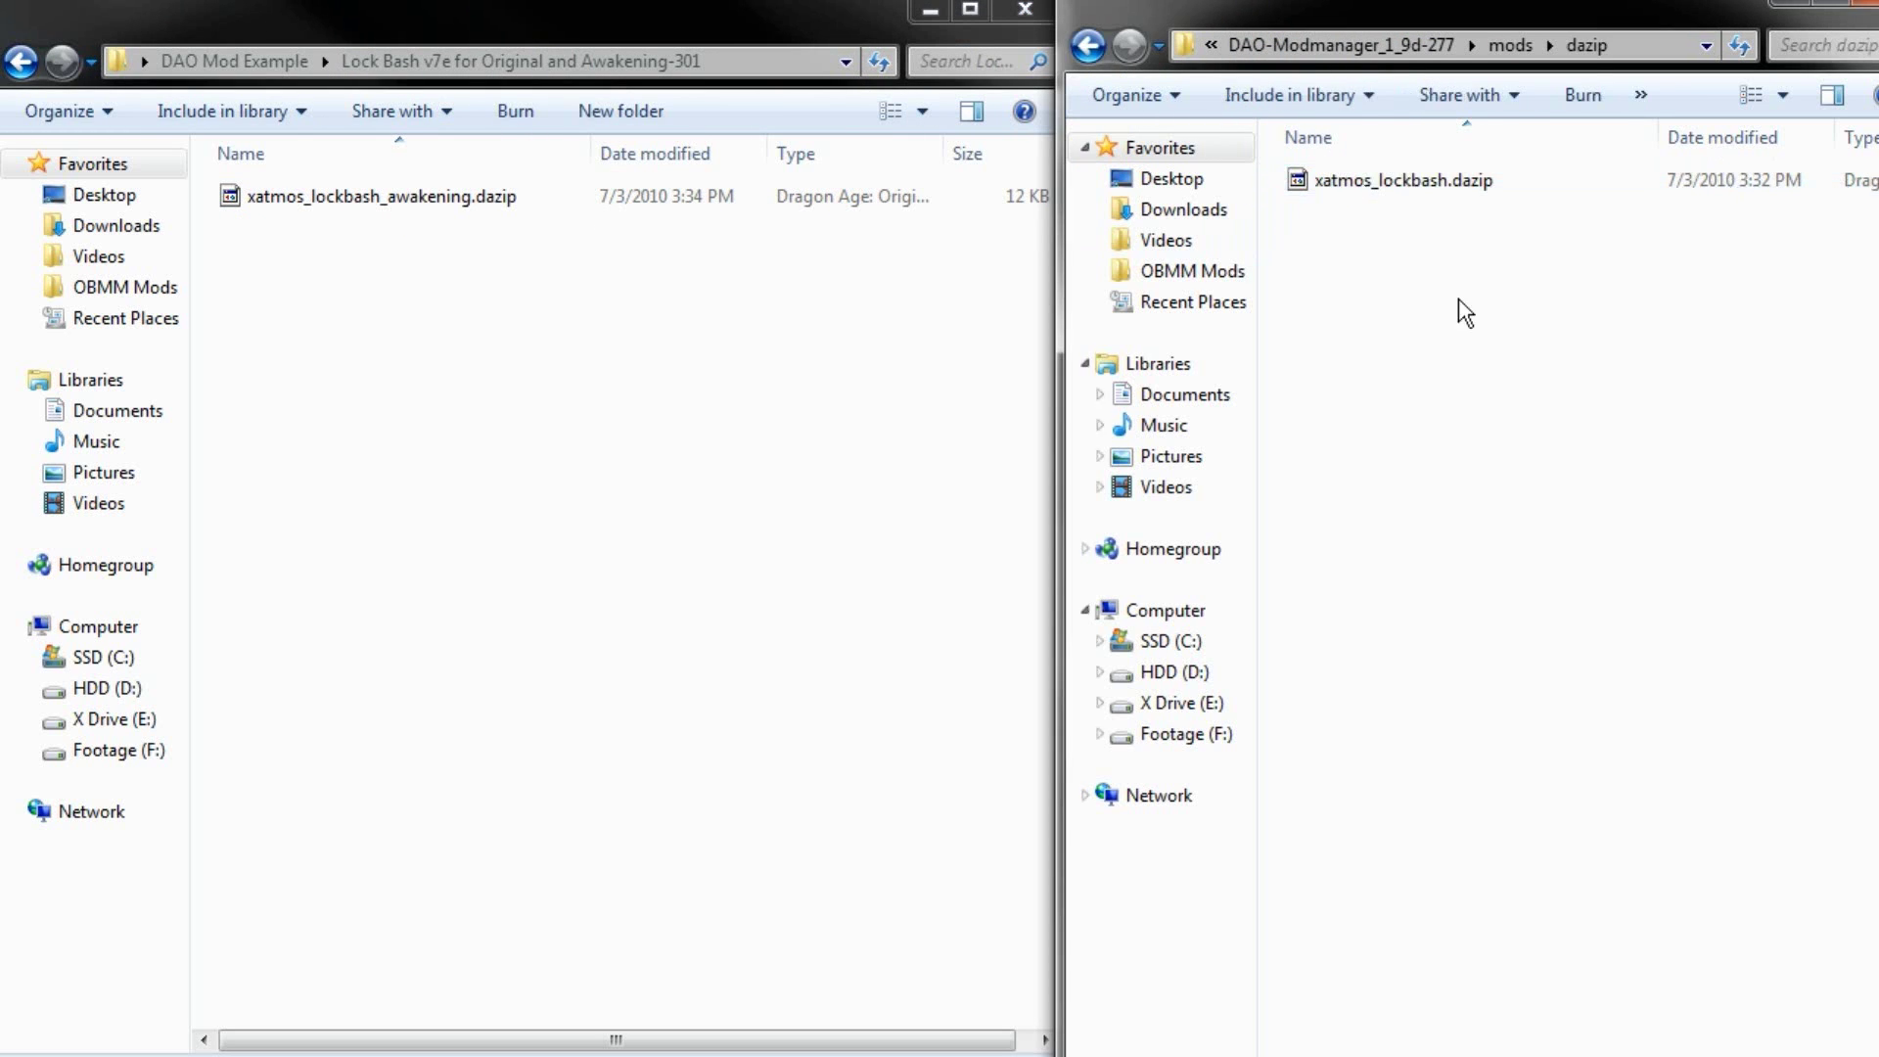
left_click(1513, 49)
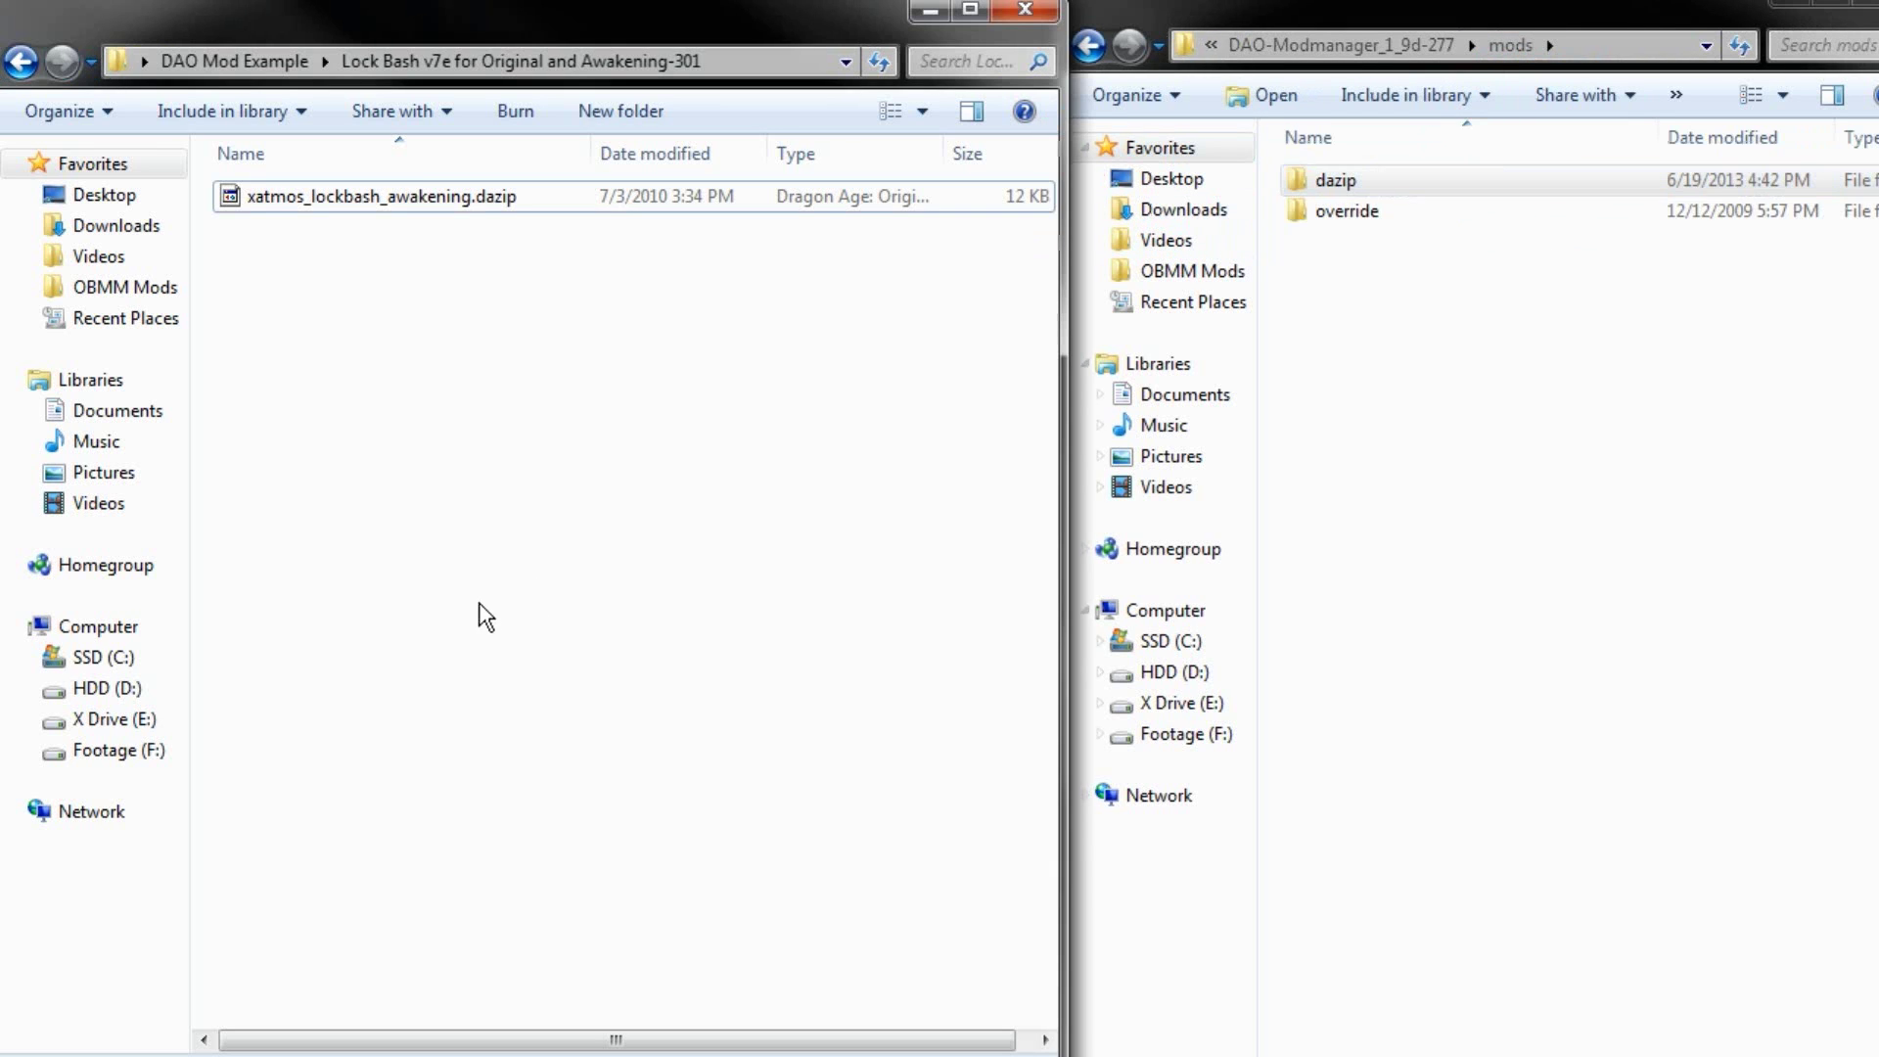
- Move Utility Sack v2 AO Content.override from its extracted folder into the mod manager's override folder and check it there
left_click(236, 65)
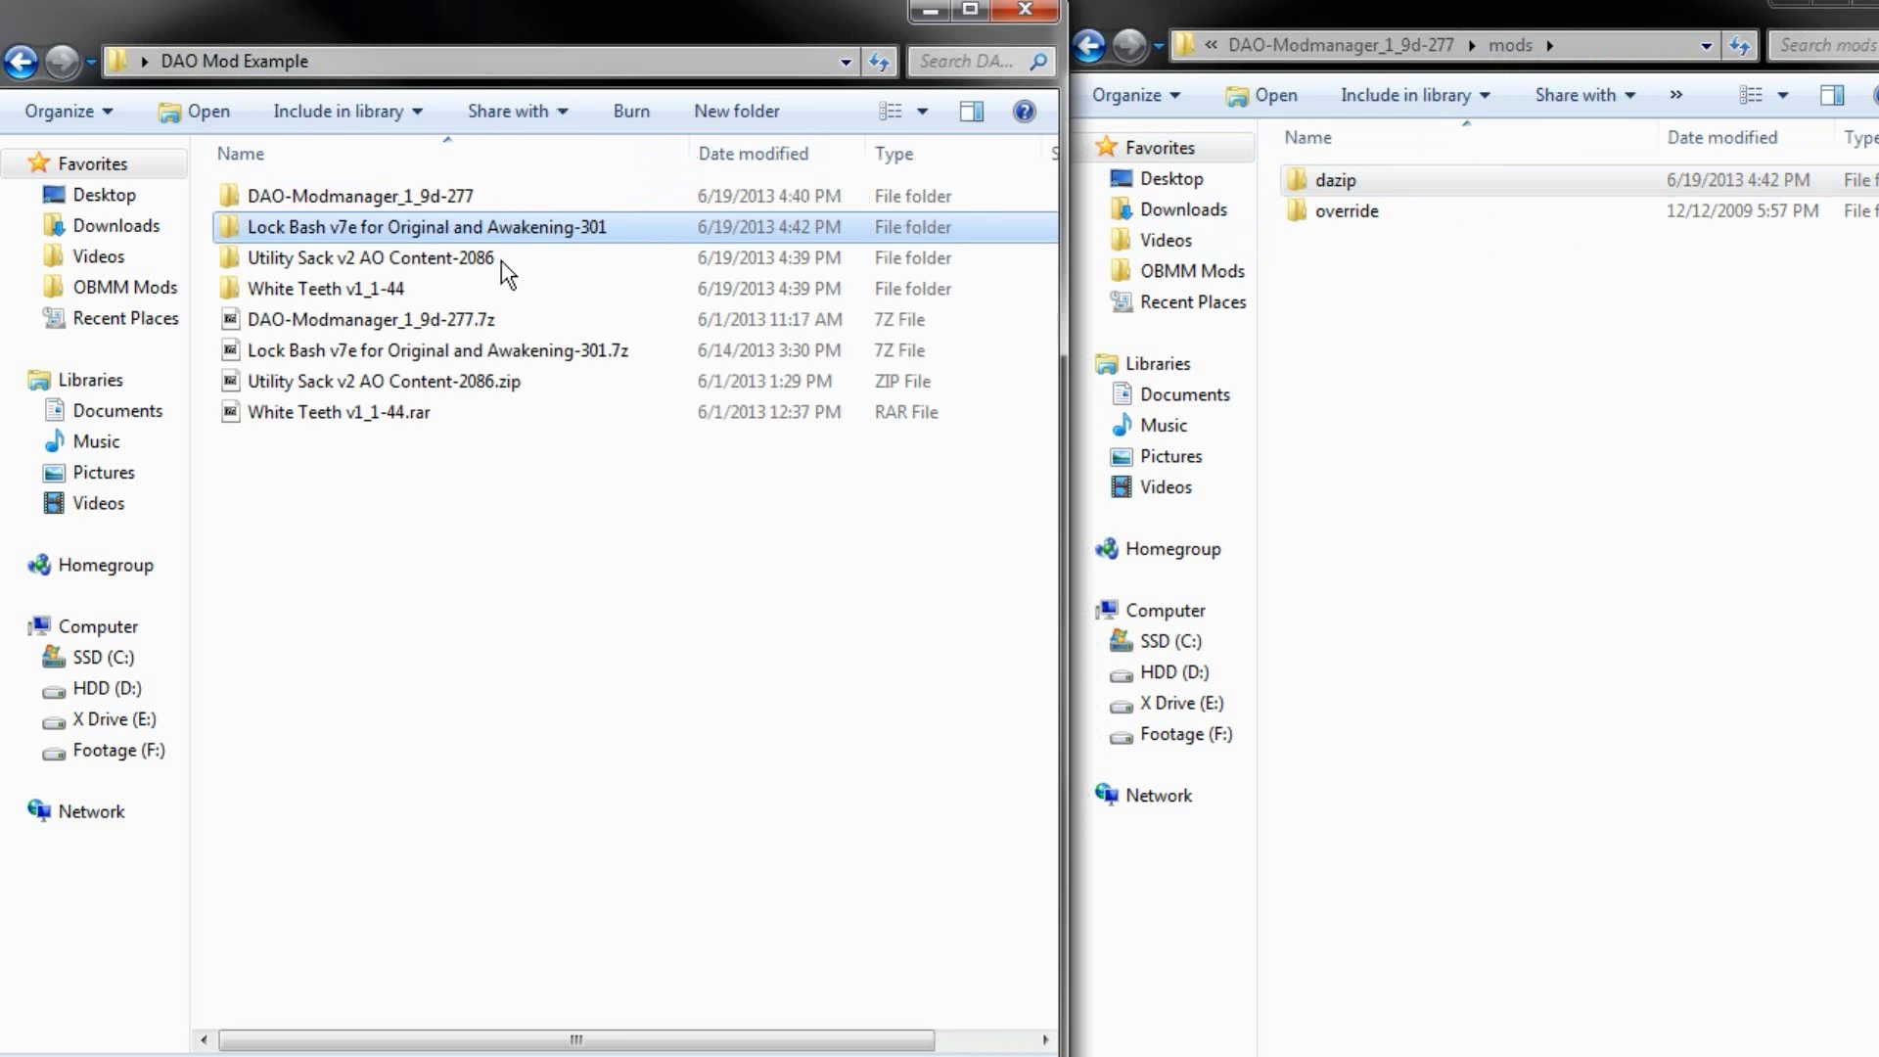
double_click(378, 256)
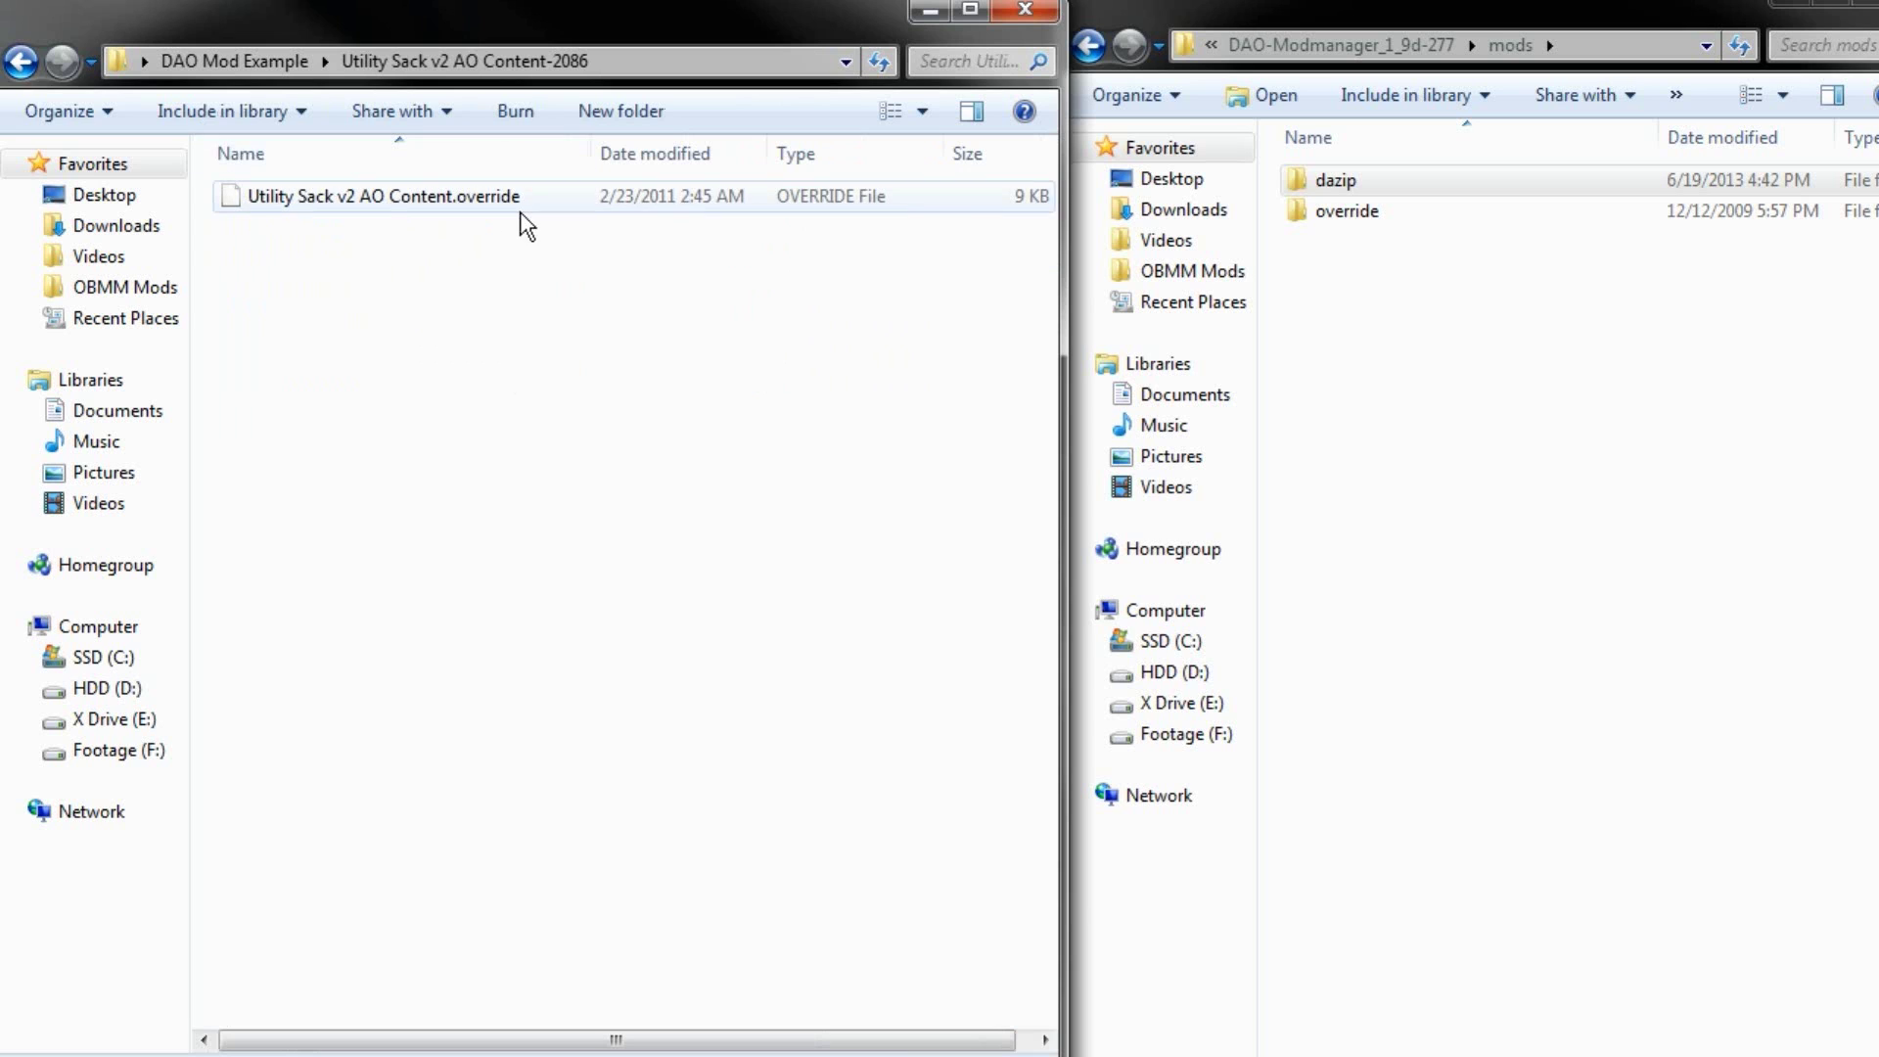
left_click(490, 205)
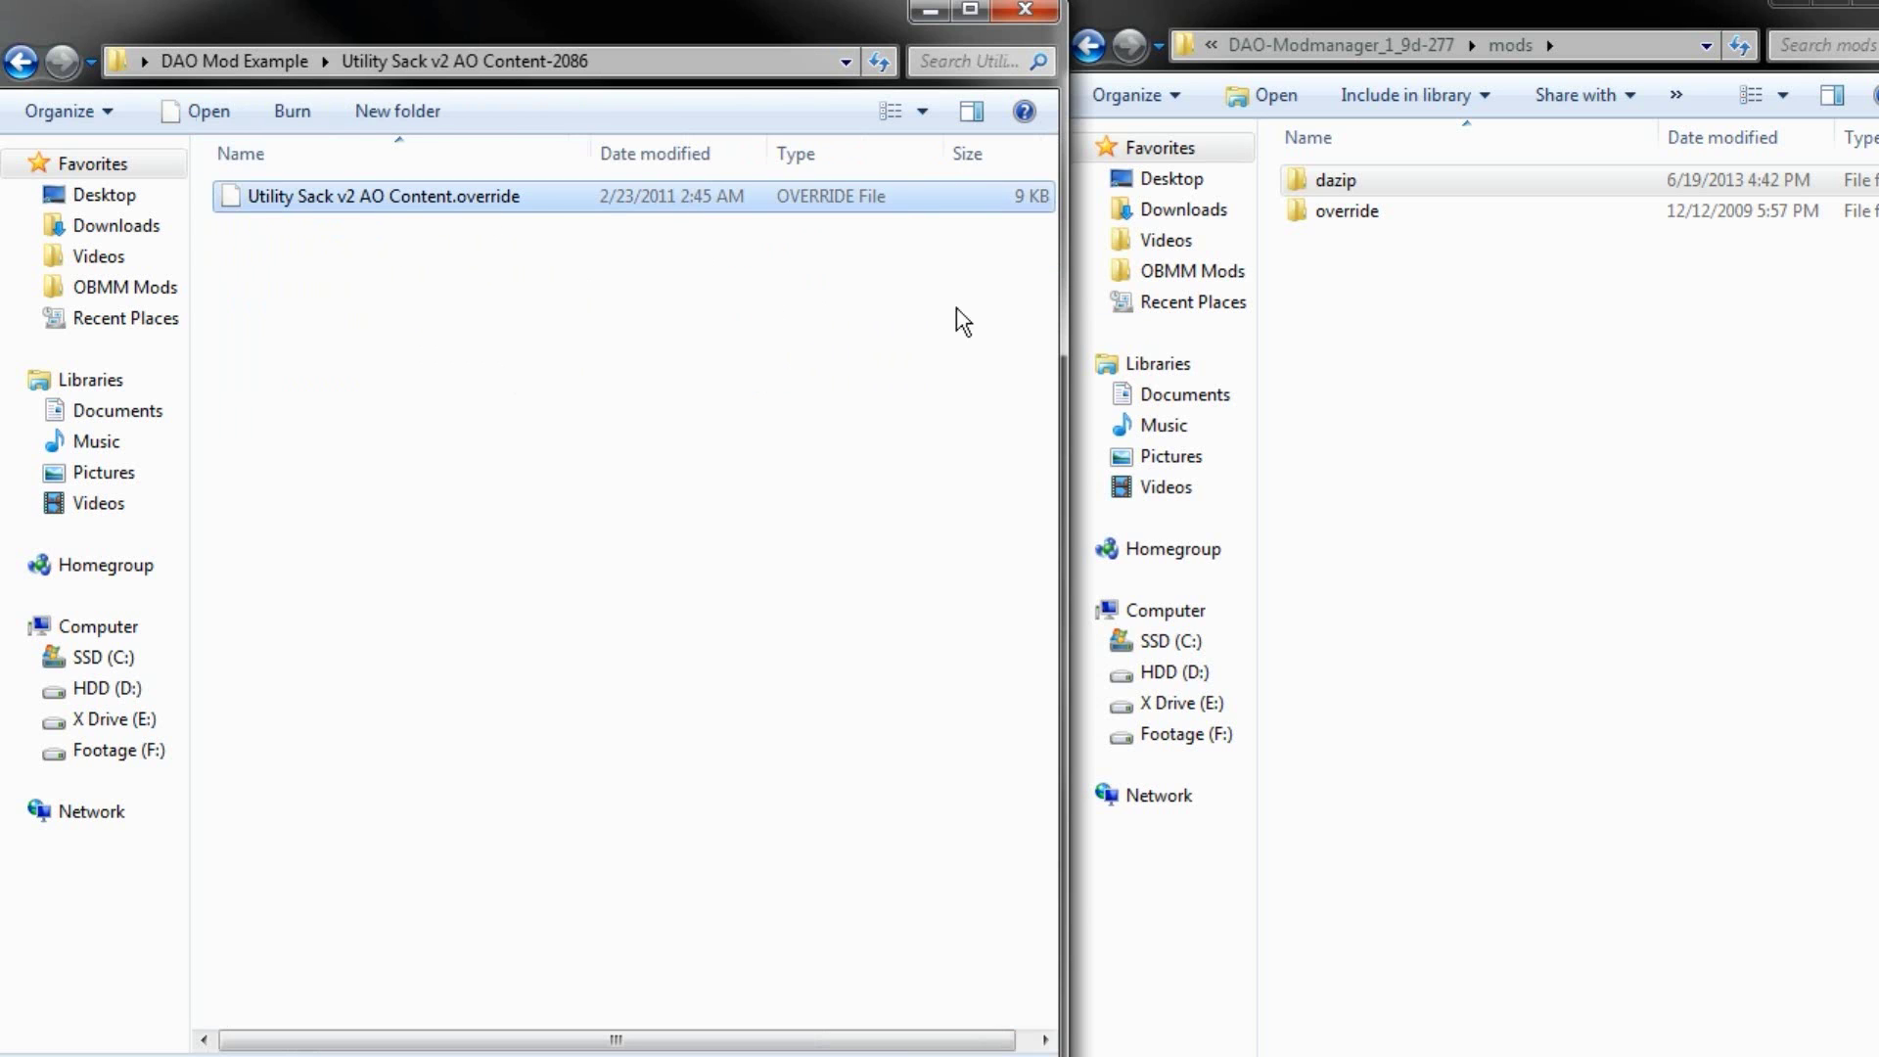
left_click(1421, 212)
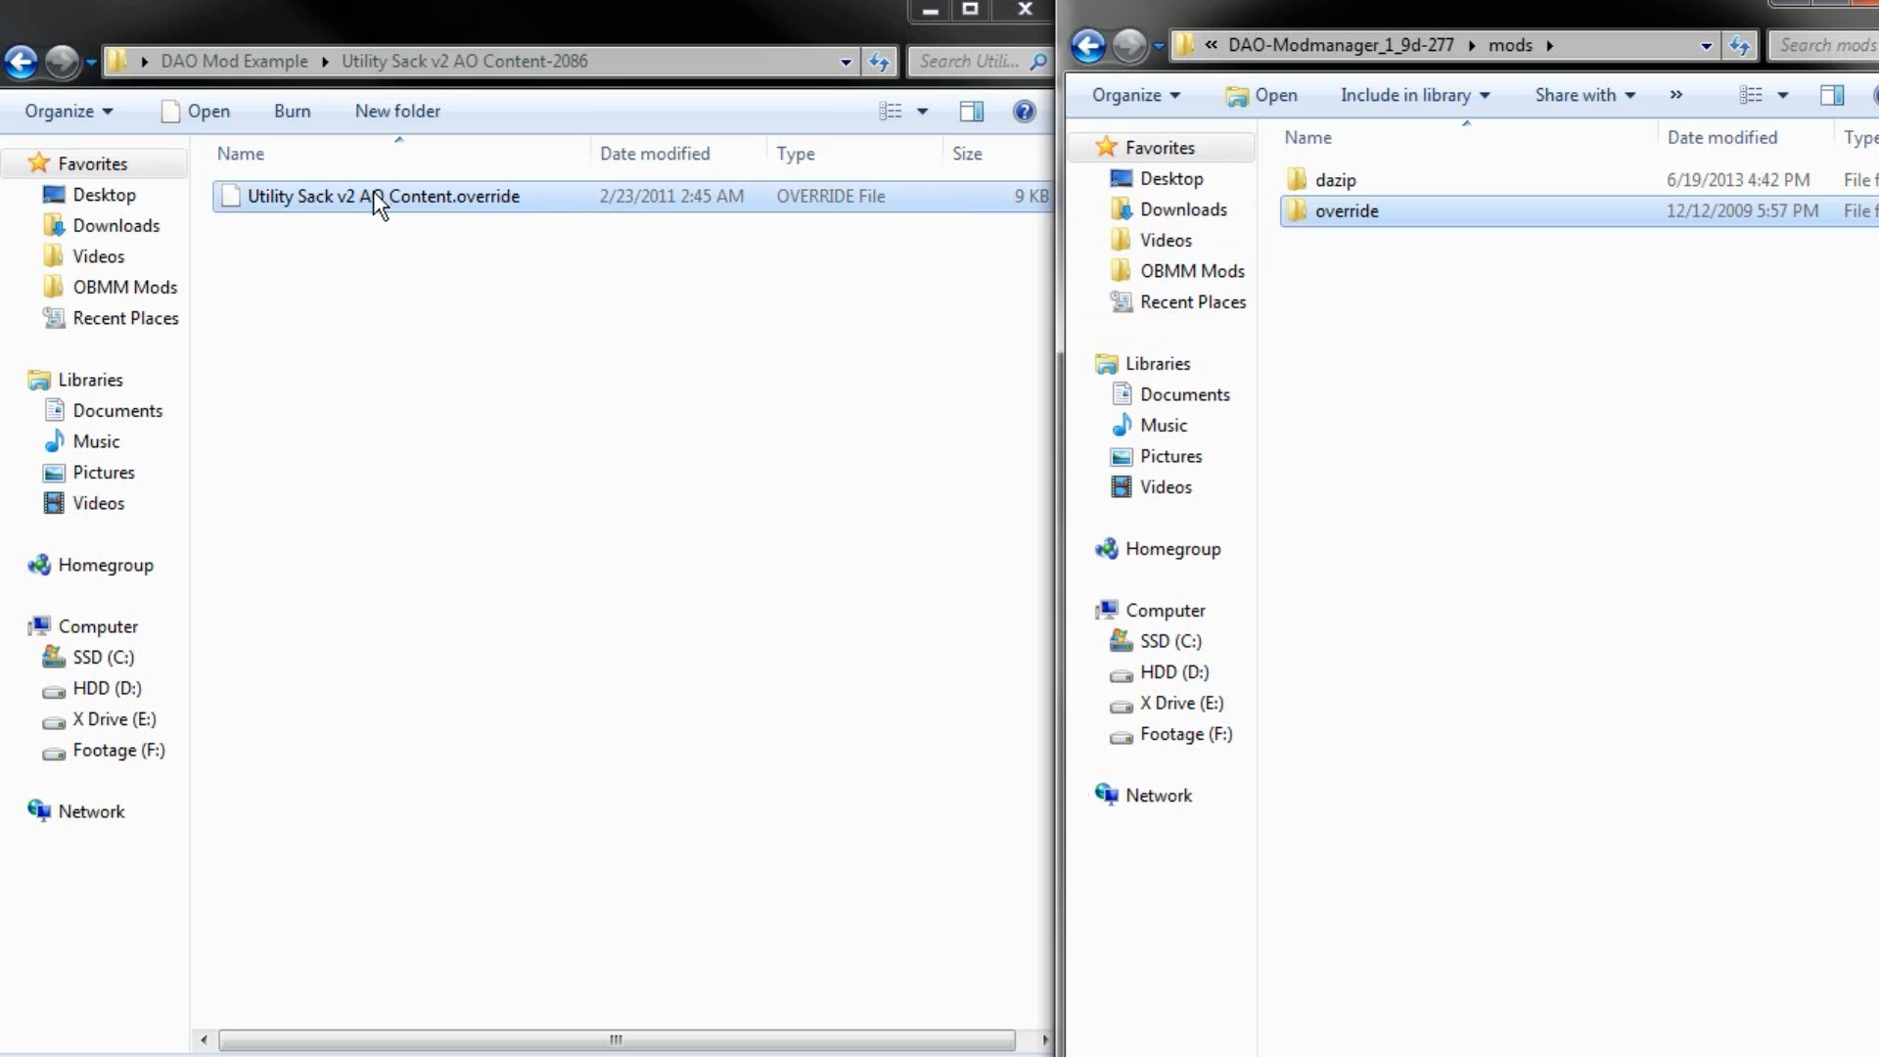
left_click_drag(369, 208, 1390, 233)
double_click(1354, 231)
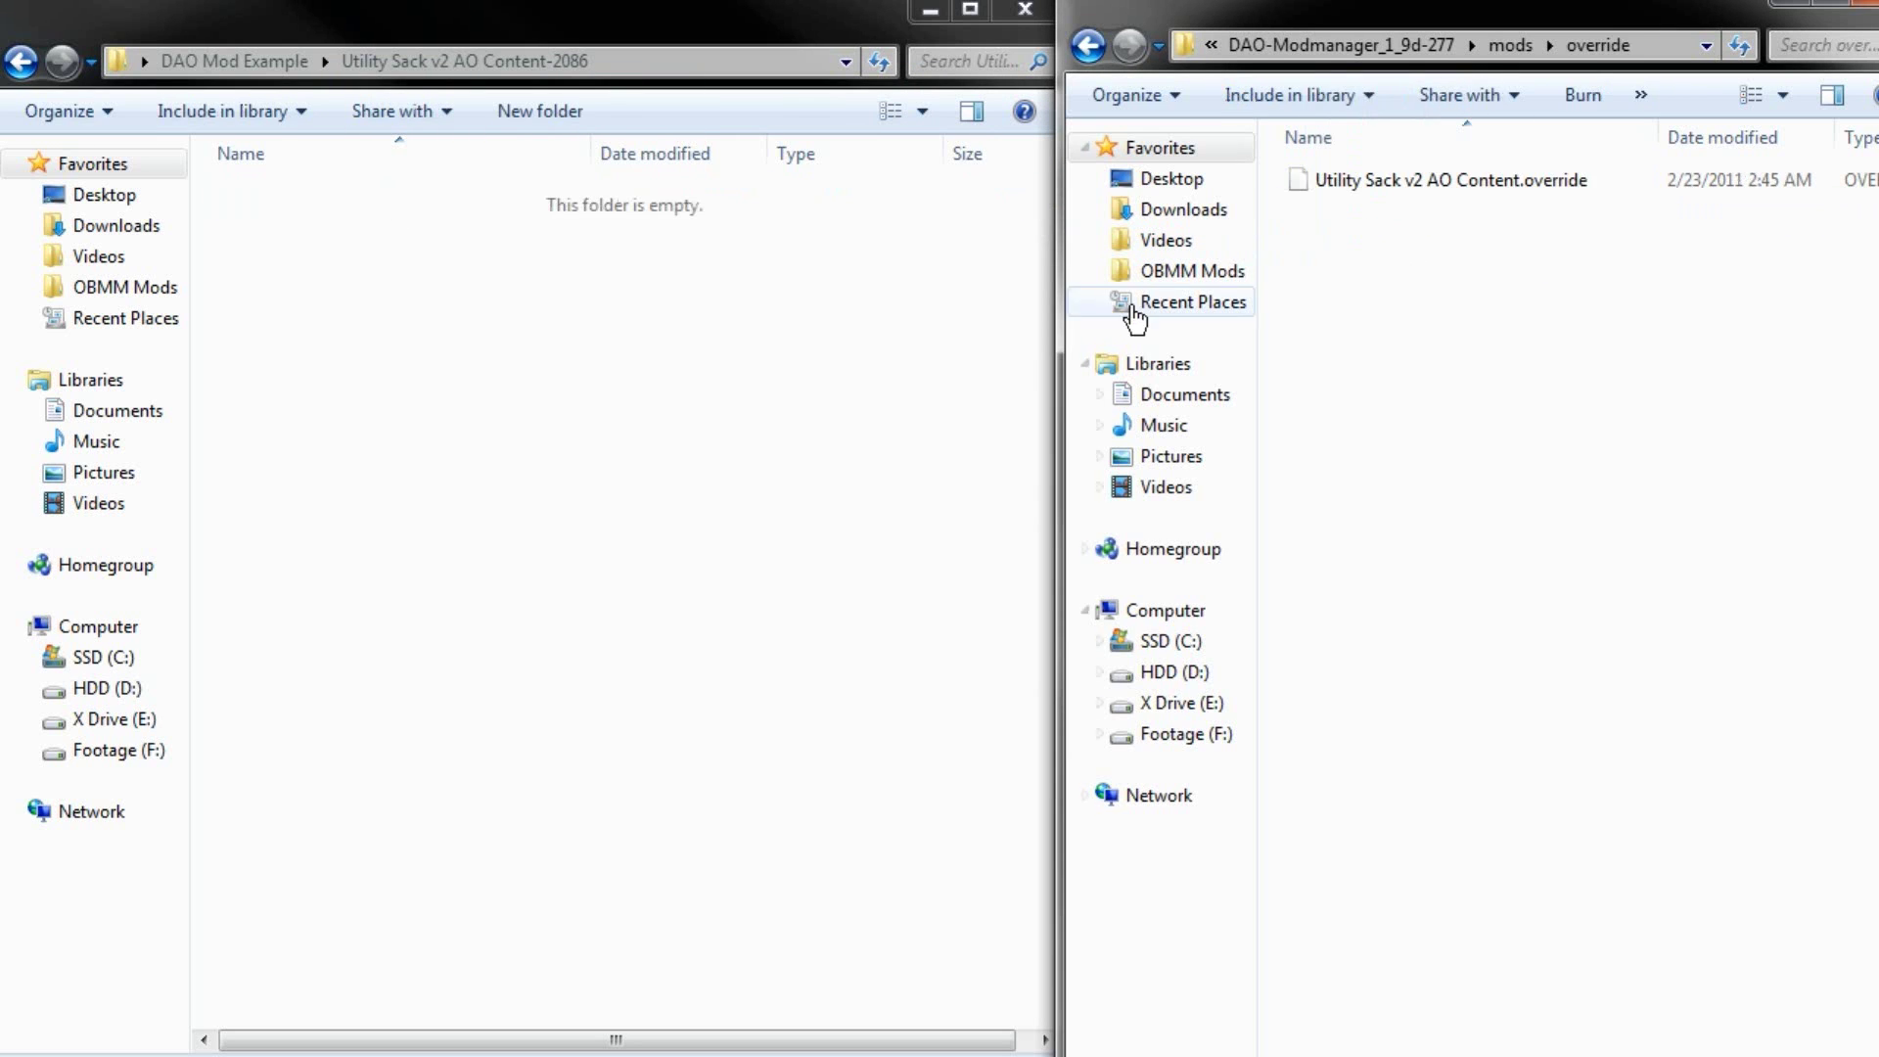
left_click(1510, 45)
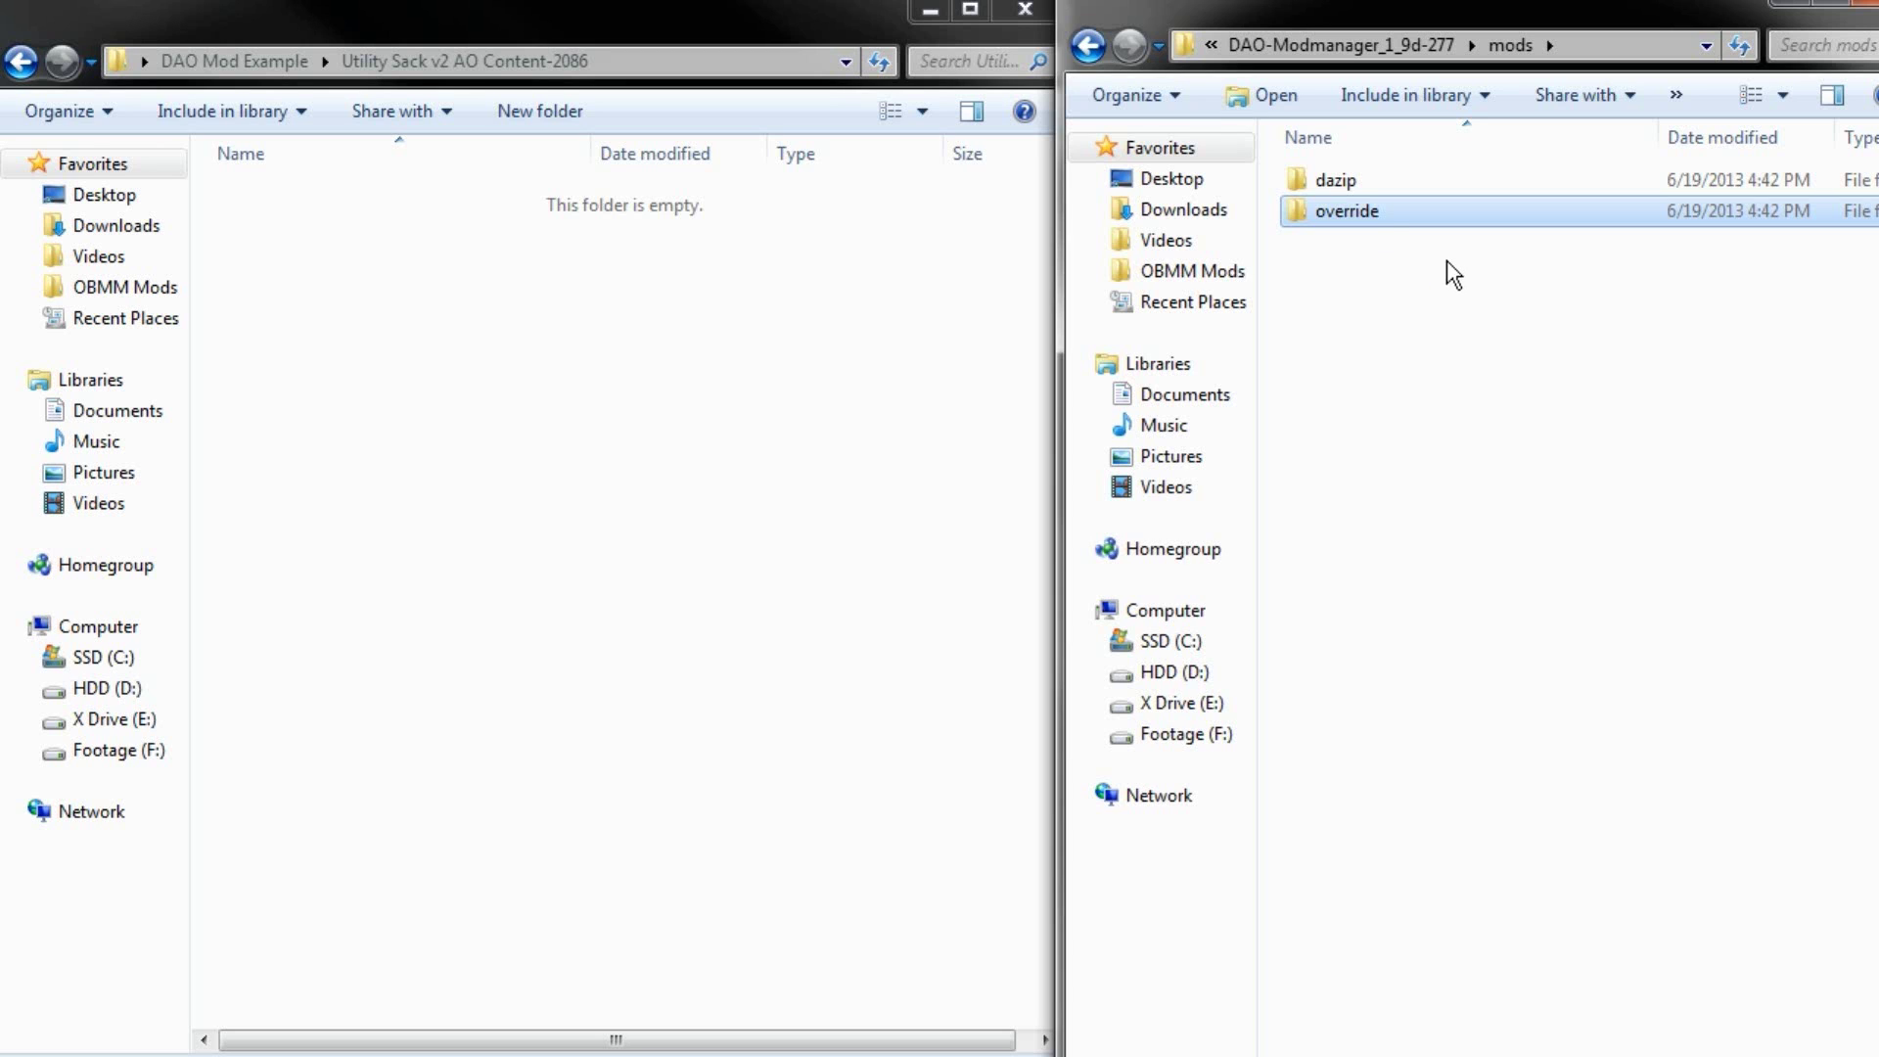
- Switch to Dragon Age: Origins Modmanager and enlarge its window to fill the screen
left_click(1331, 44)
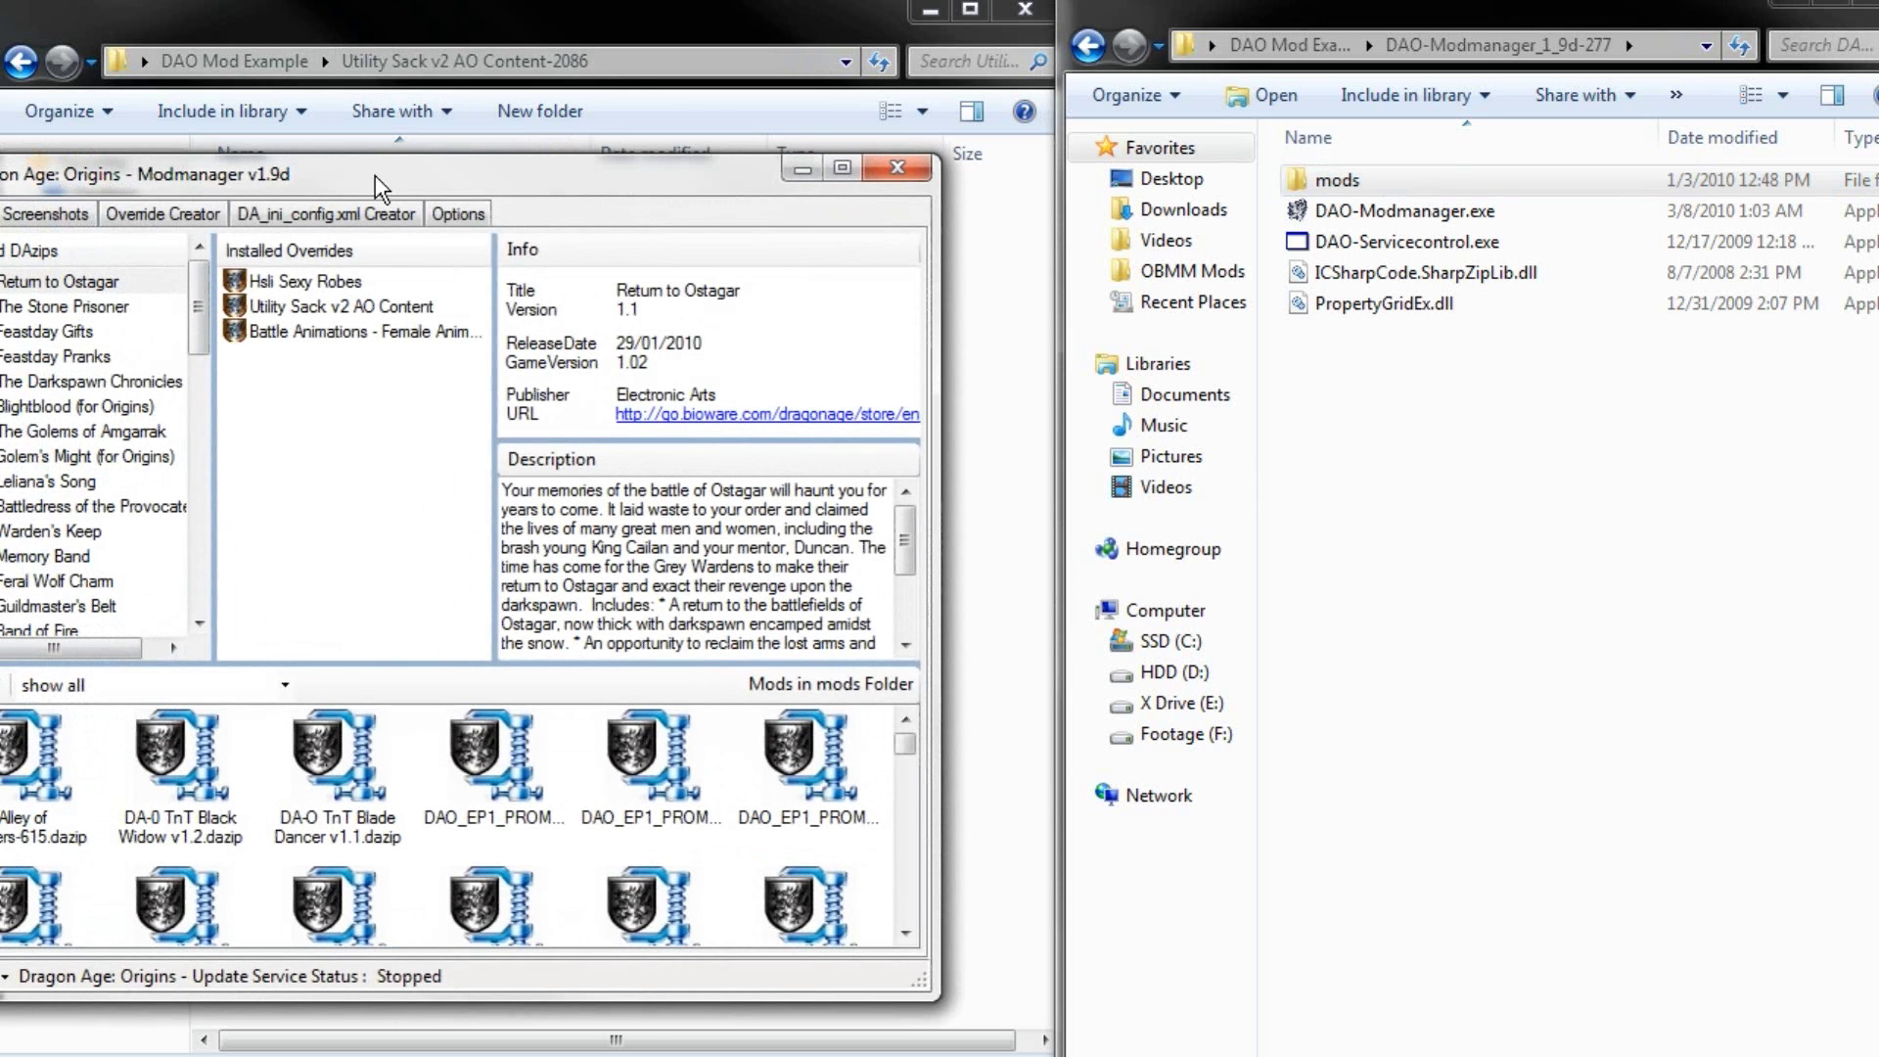
left_click_drag(475, 200, 468, 13)
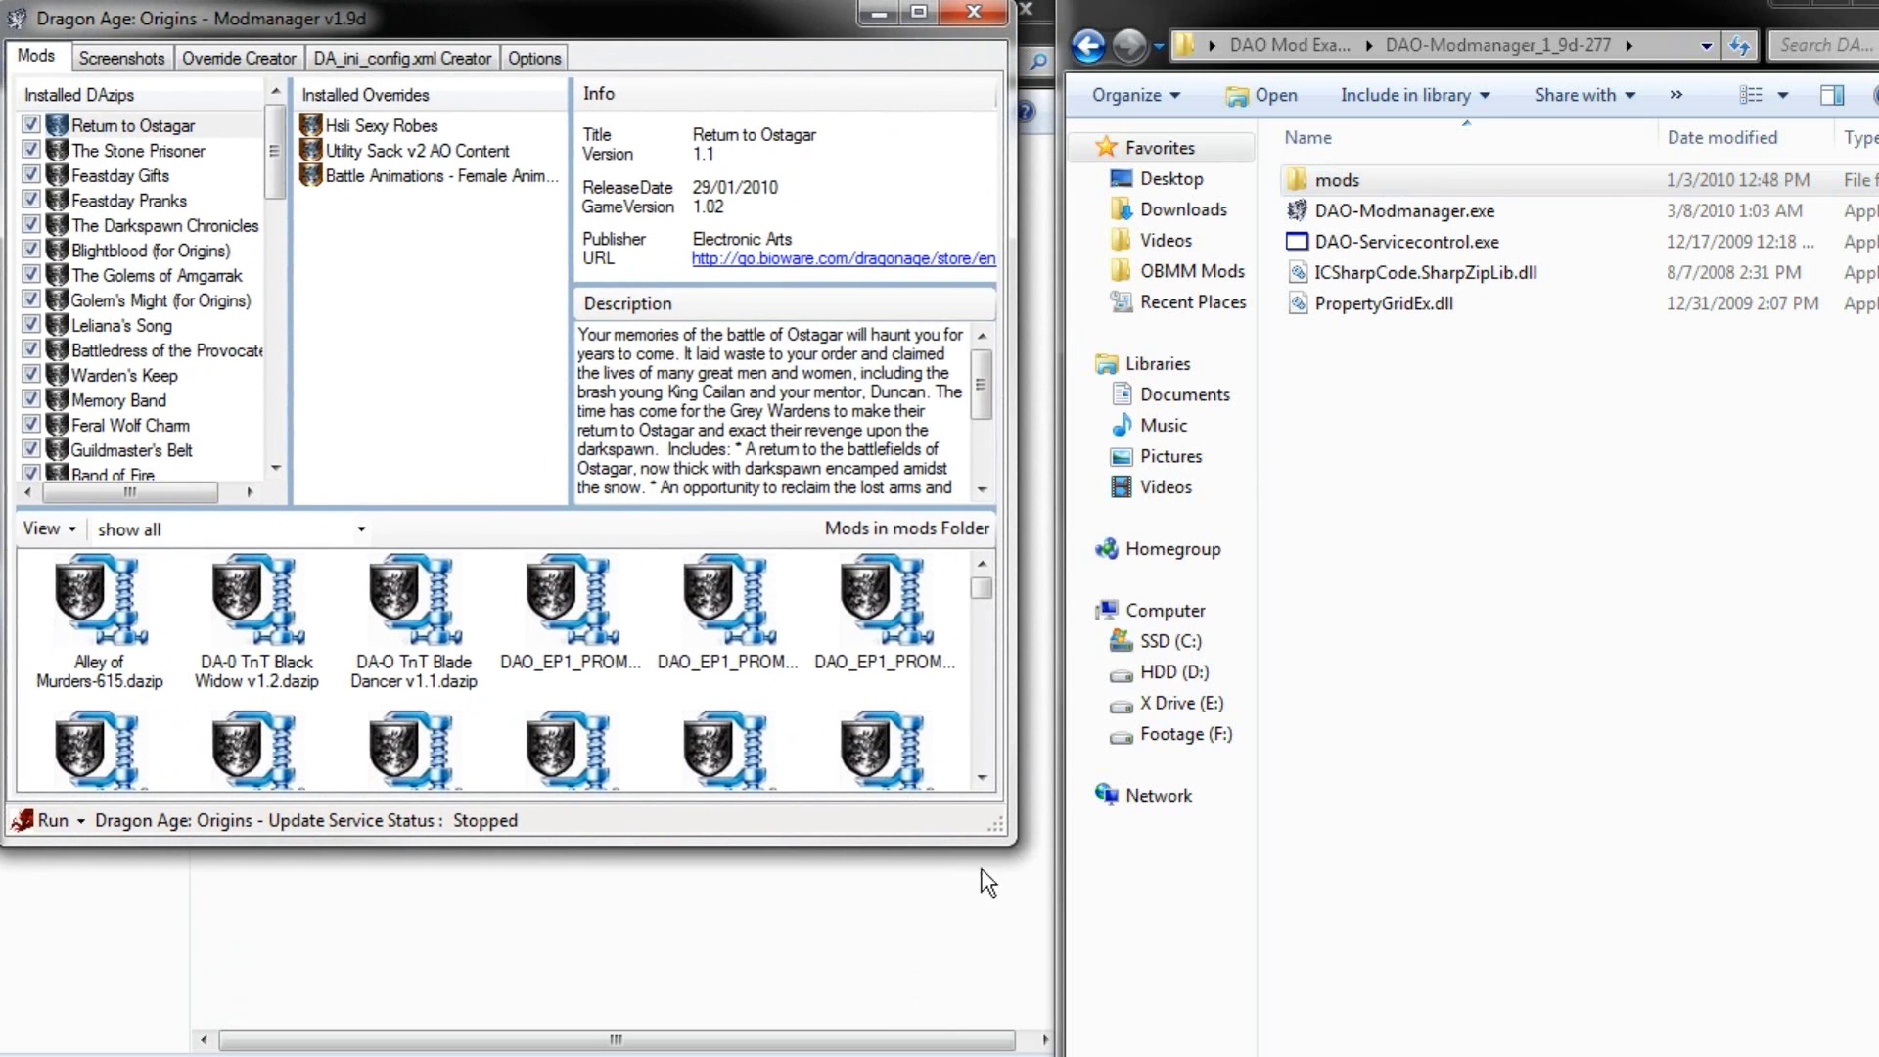
left_click_drag(996, 827, 1862, 1042)
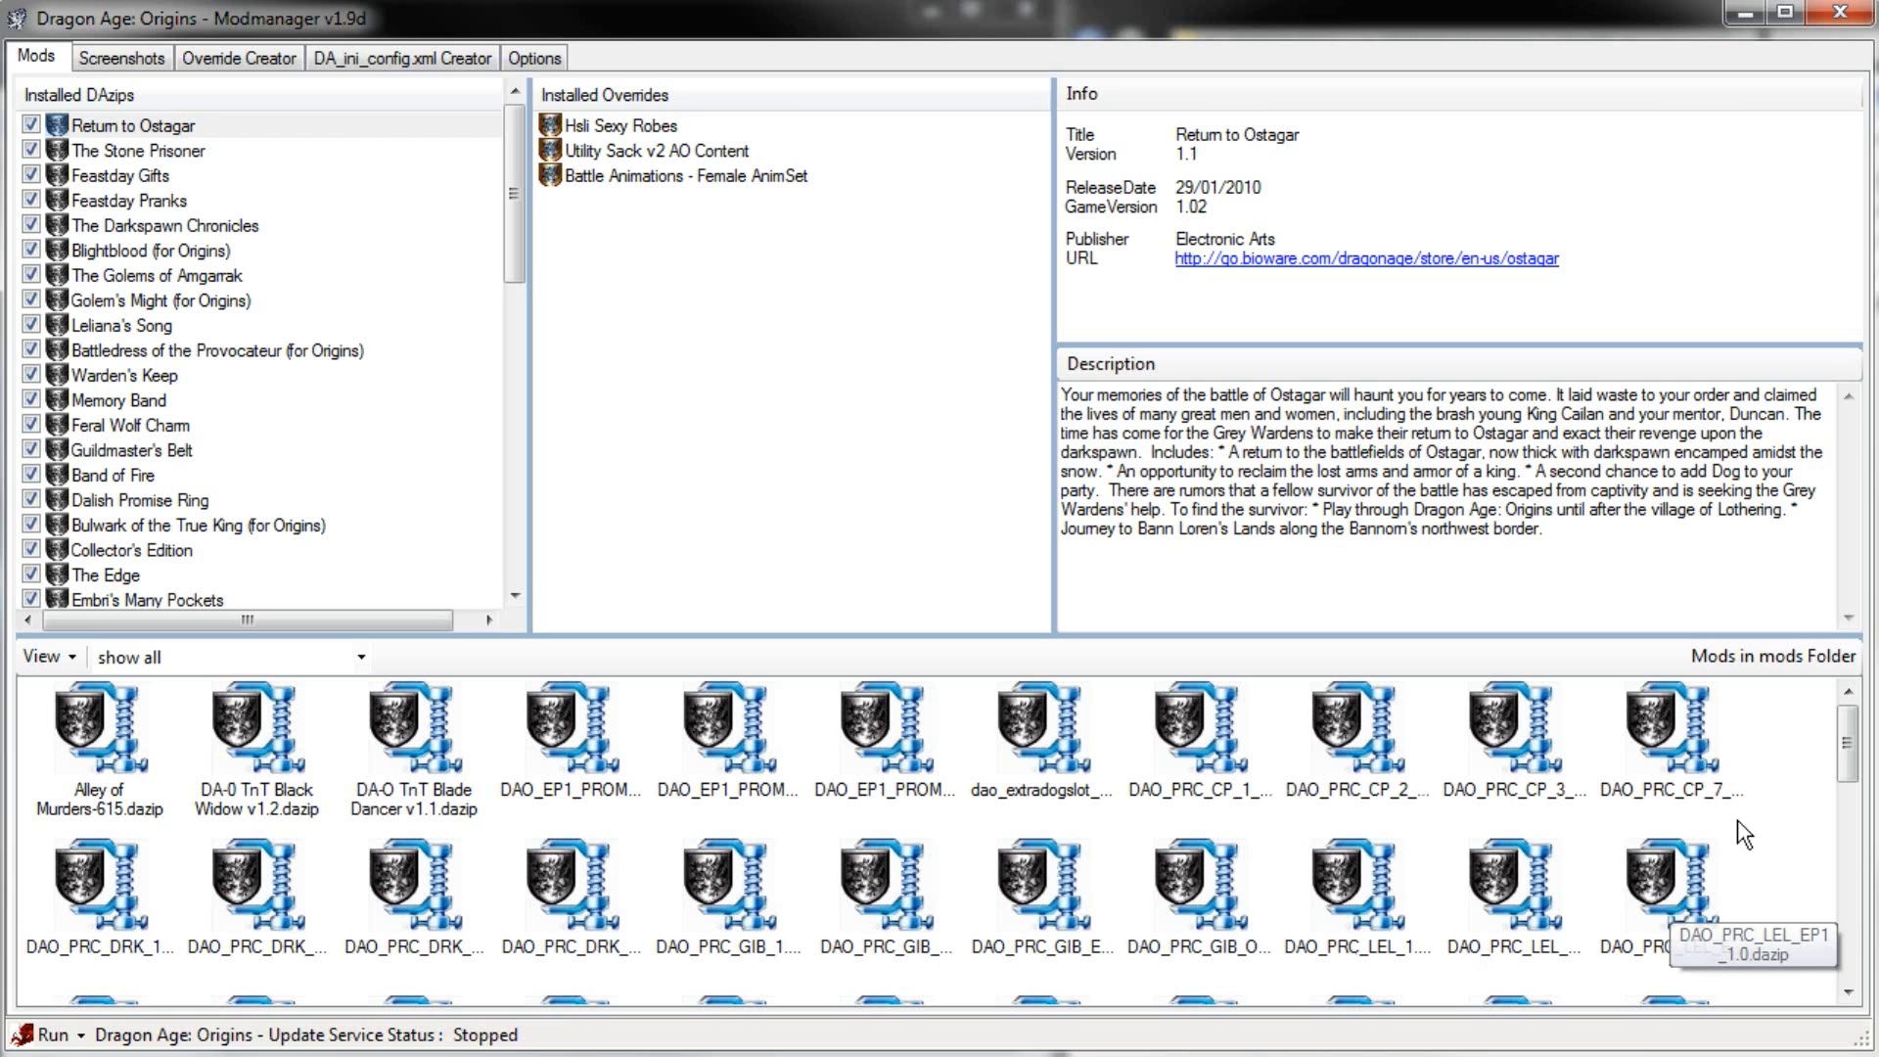
- Start installing xatmos_lockbash.dazip from the available mods, but decline the installation
scroll(1780, 814, "down", 10)
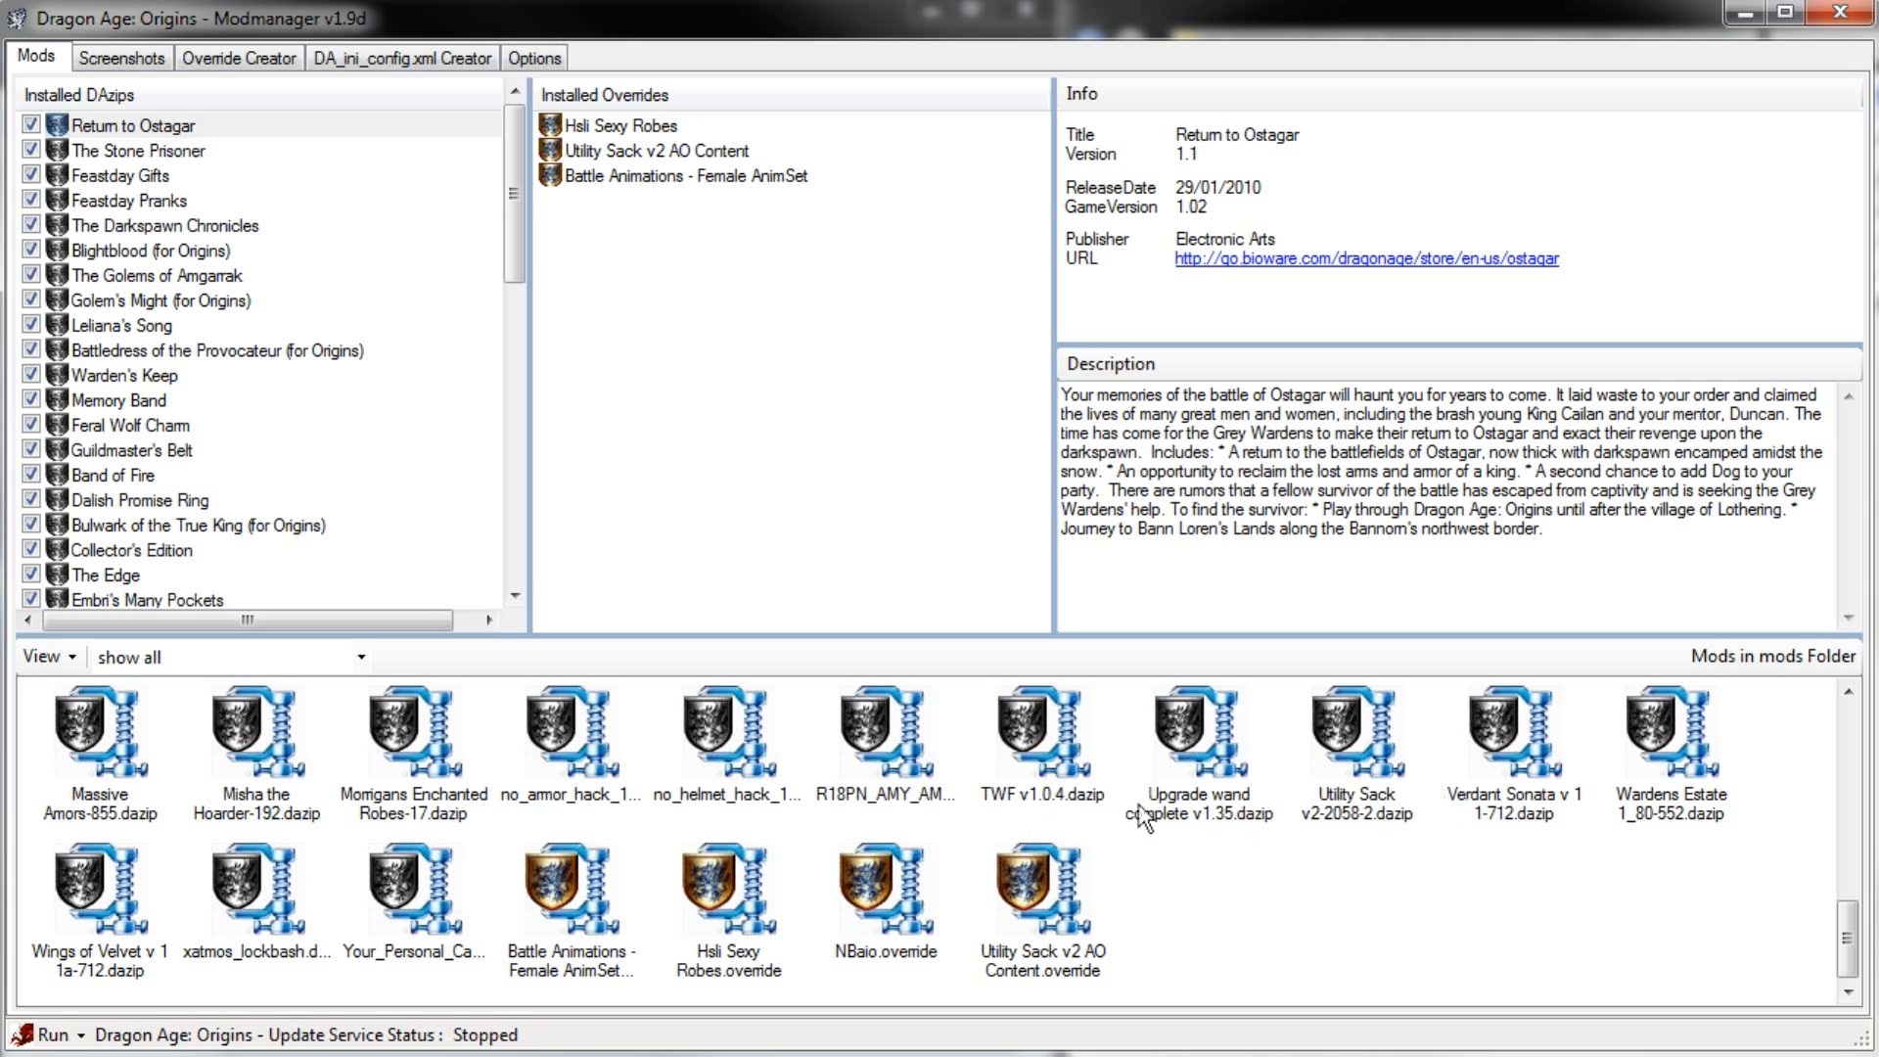
left_click(259, 894)
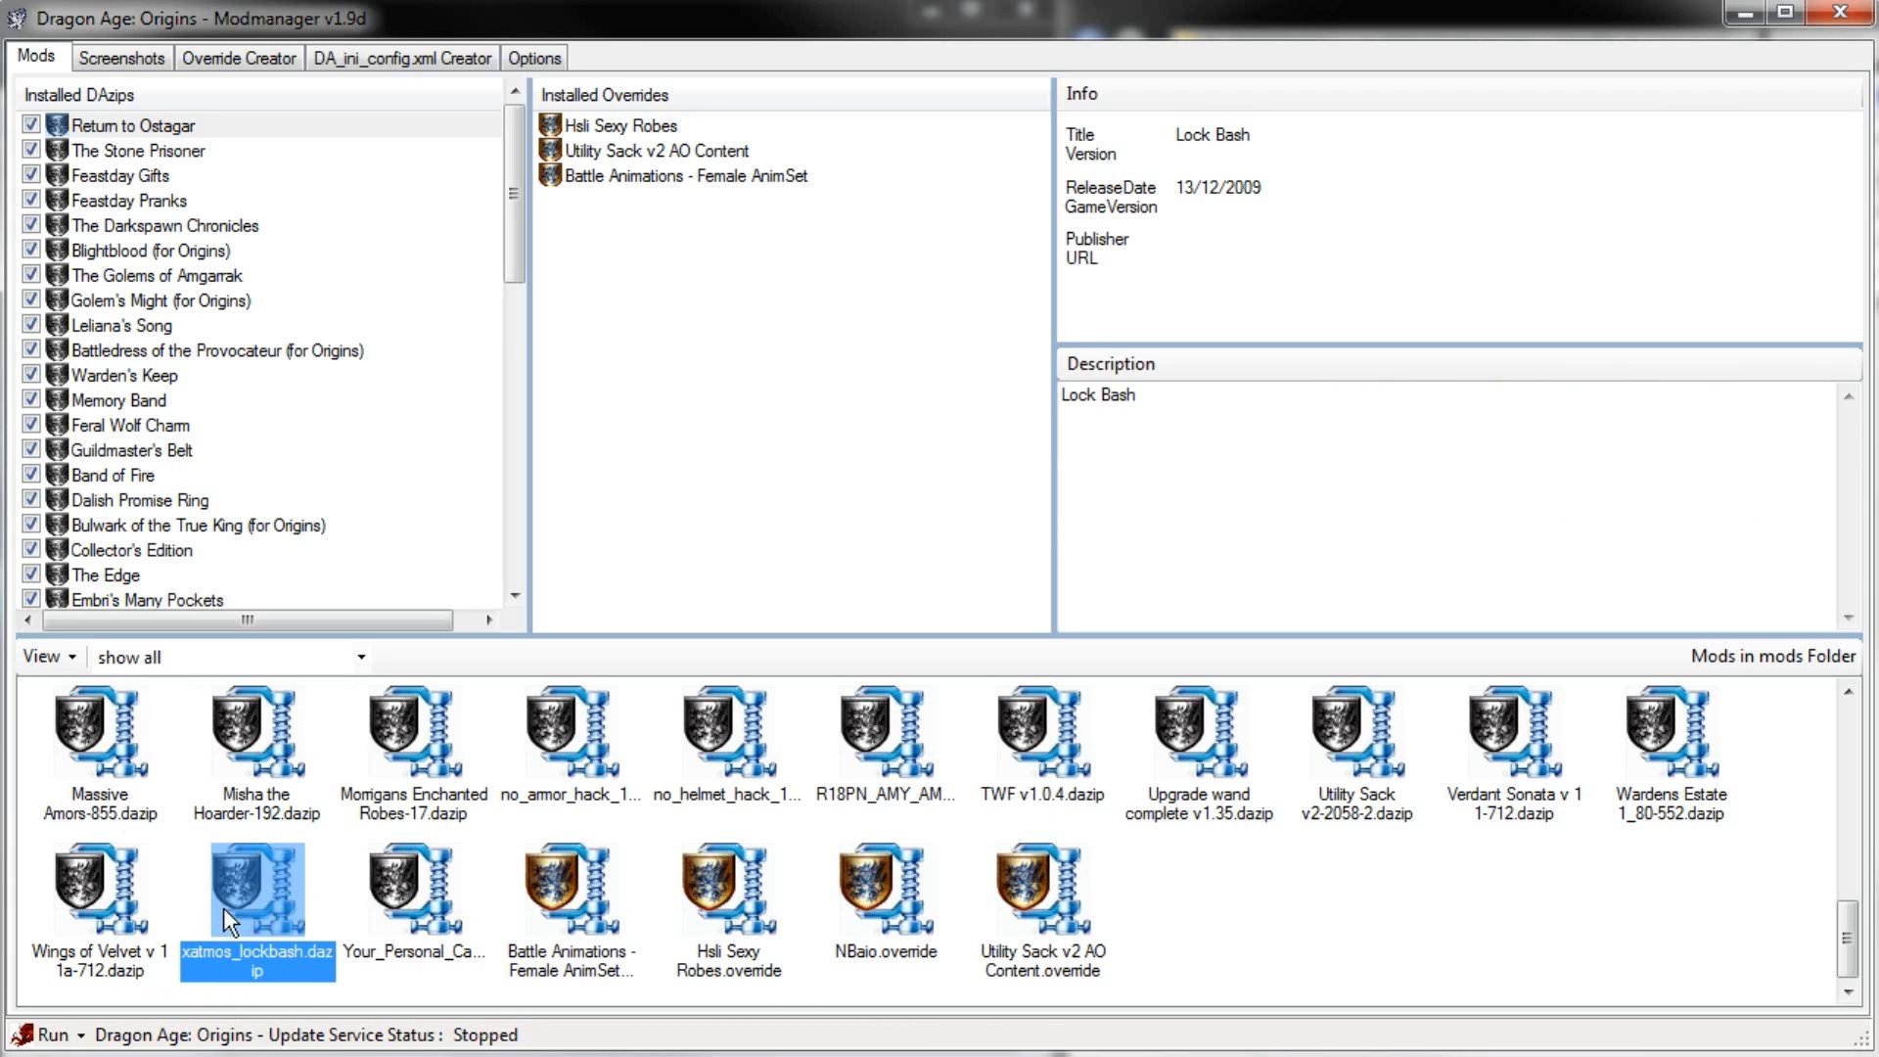
right_click(256, 878)
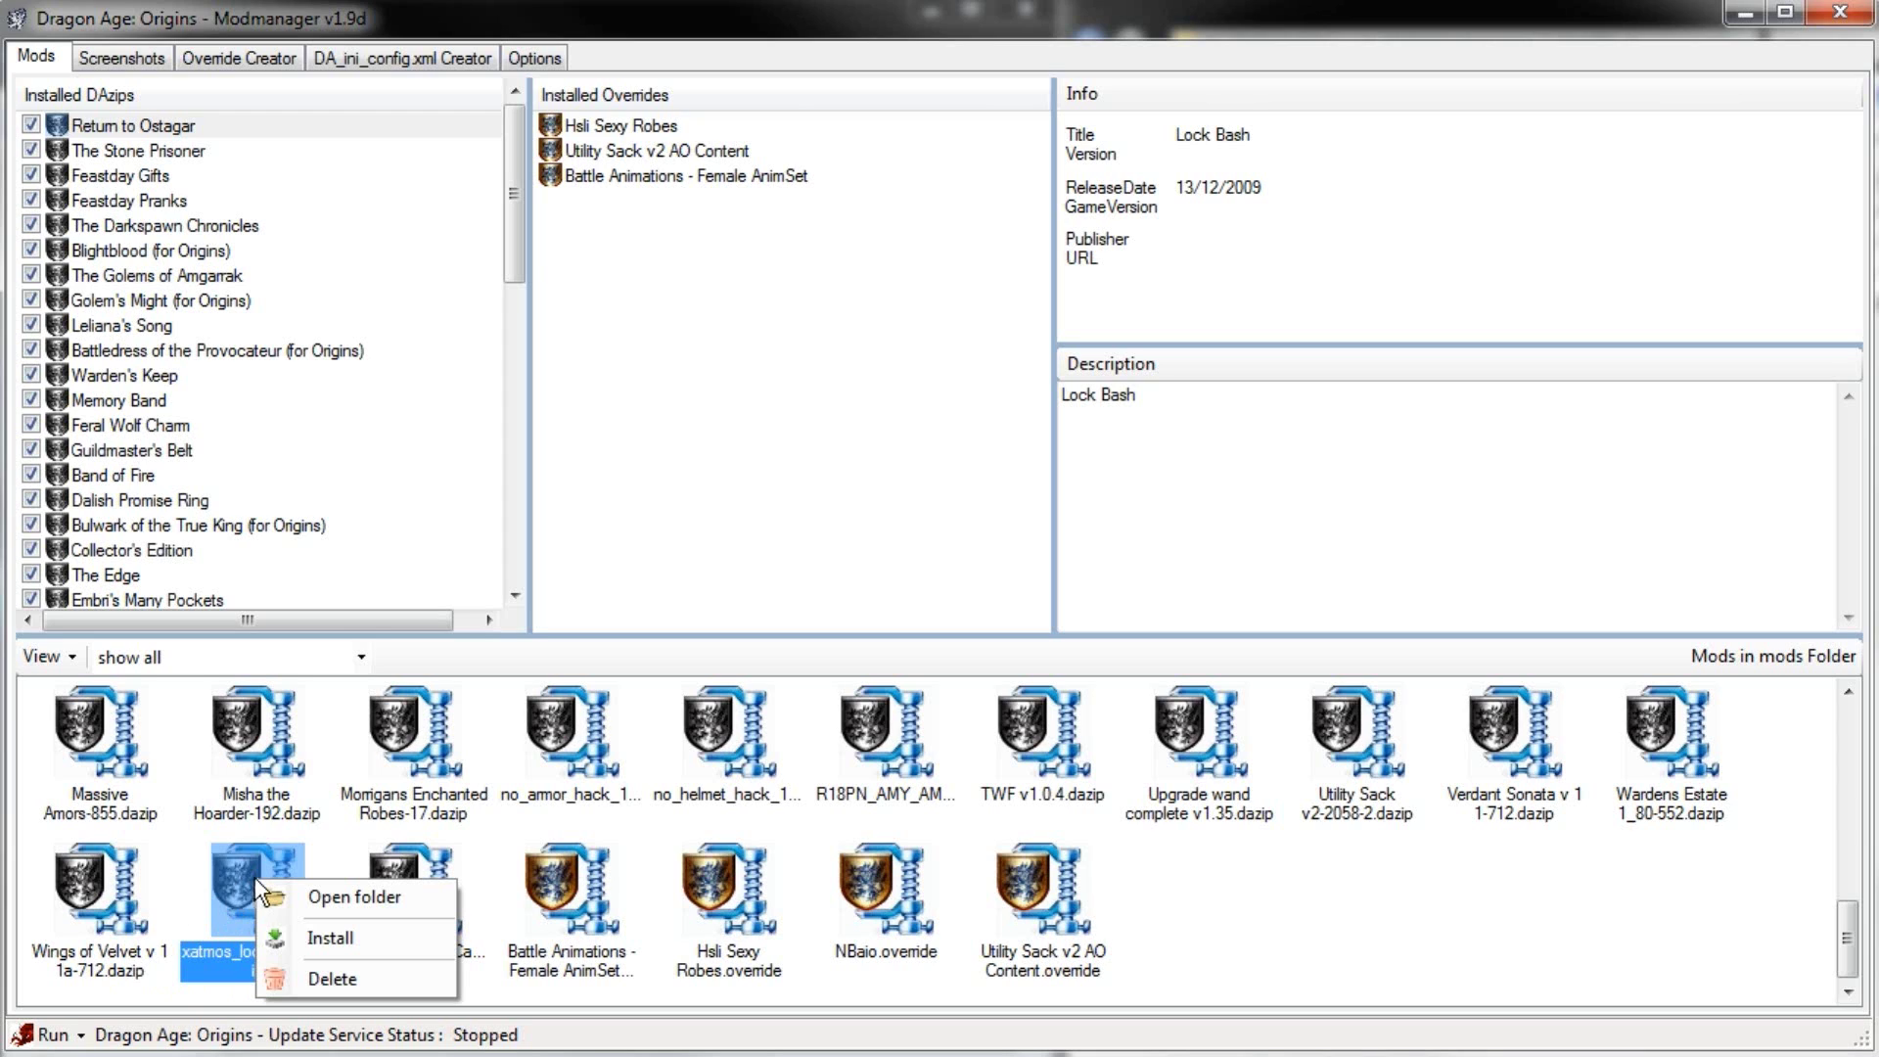
left_click(368, 941)
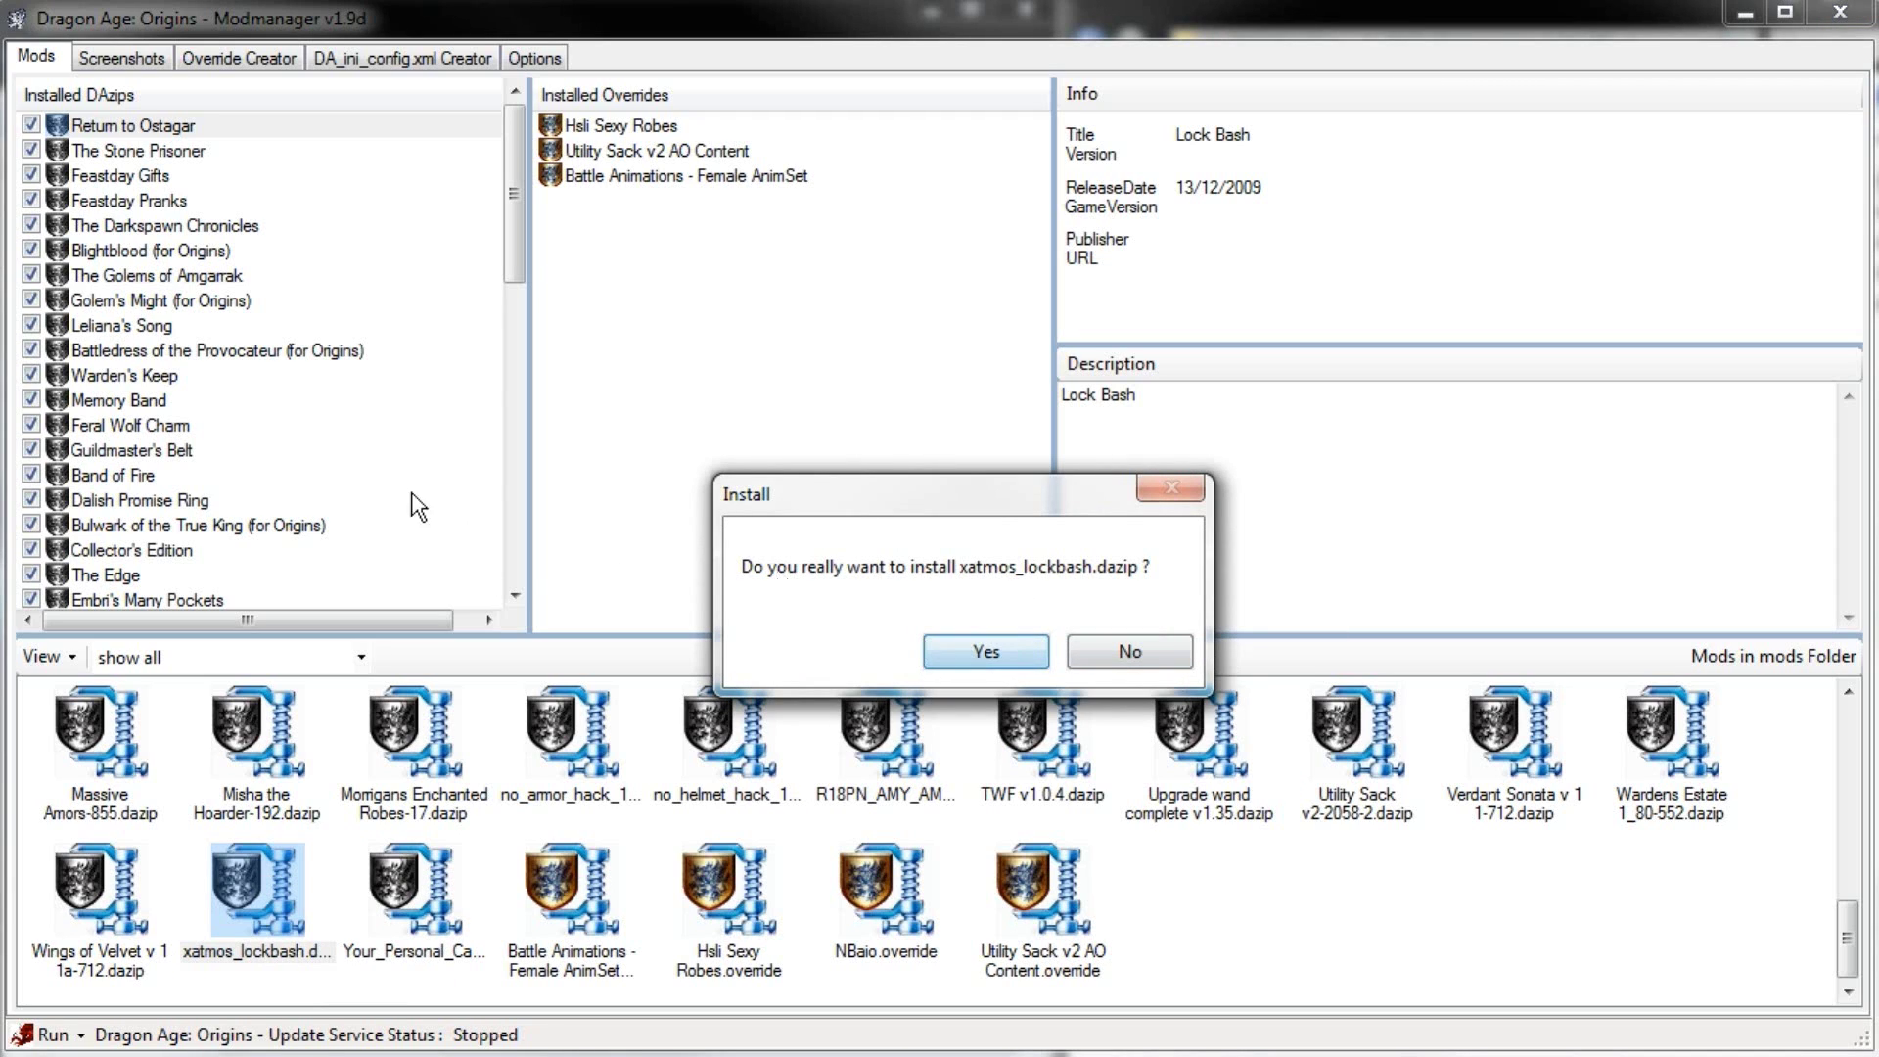
left_click(1155, 660)
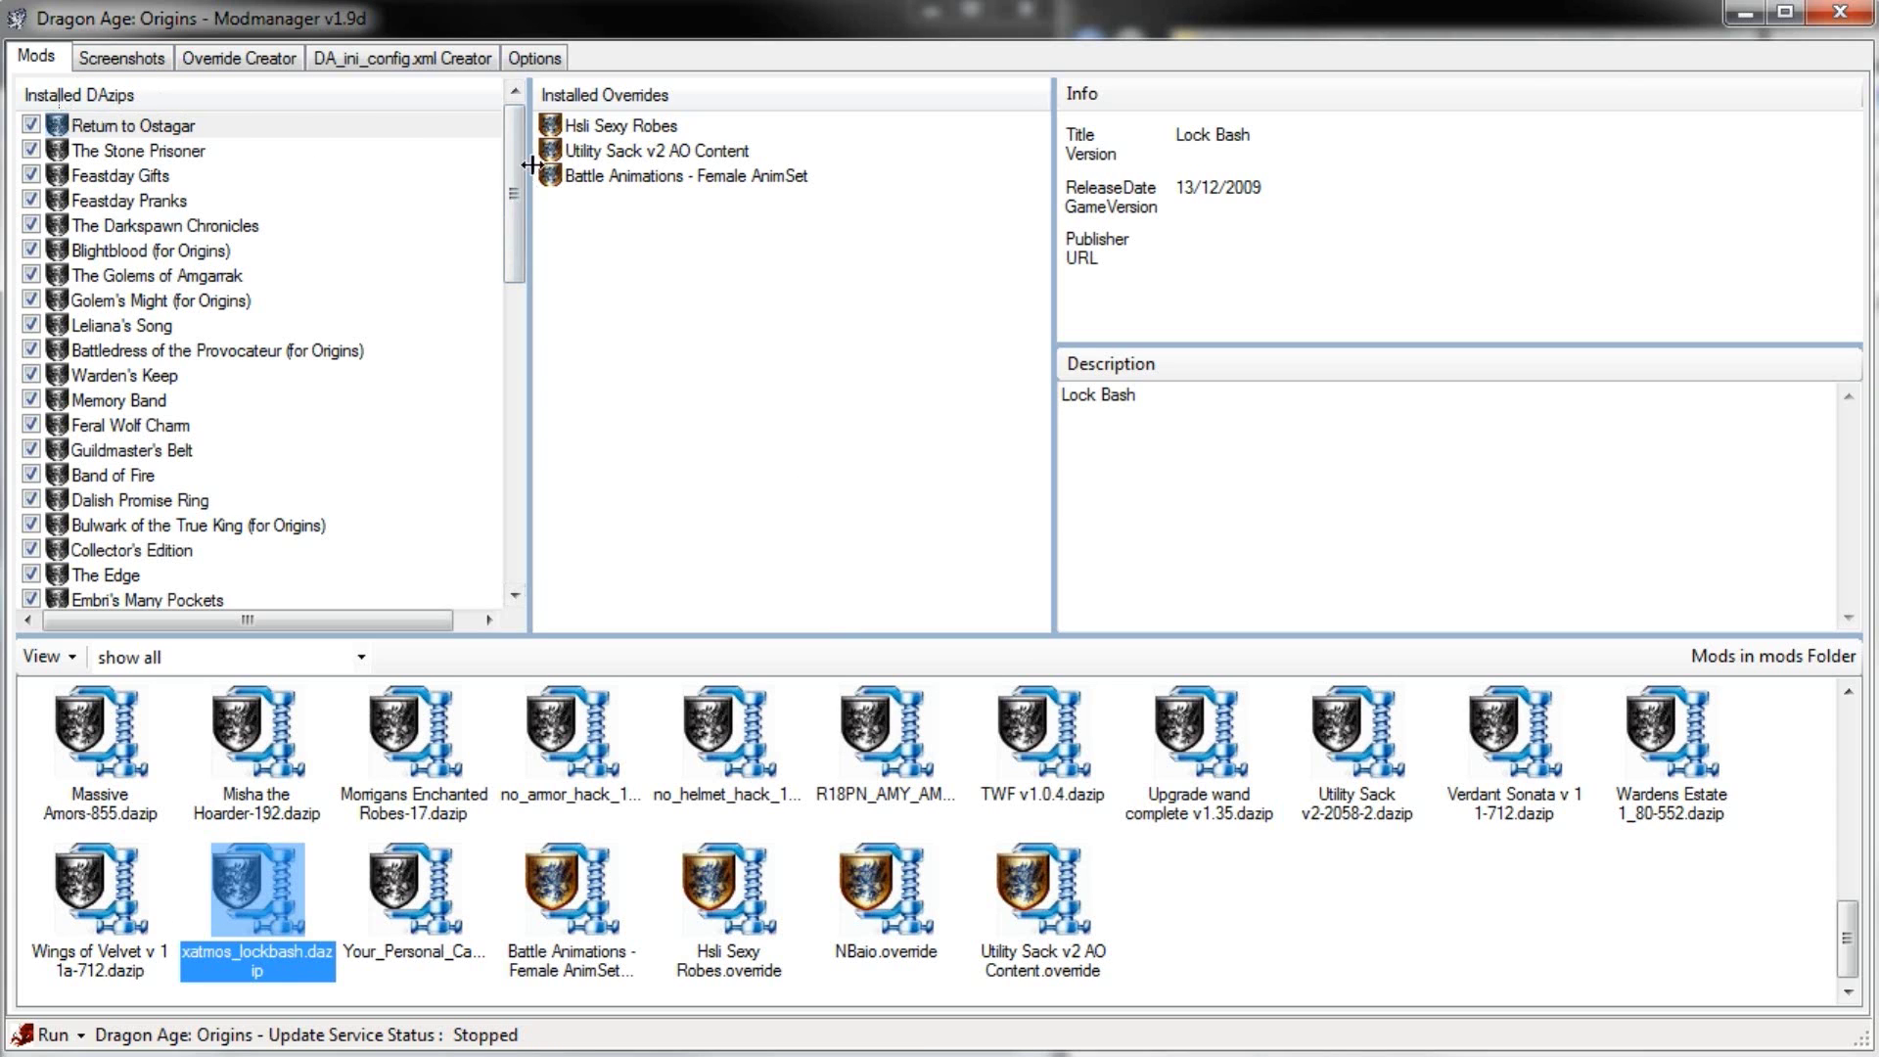
- Start uninstalling Lock Bash from the installed DAzips, but decline the removal and clear the selection
left_click_drag(519, 140, 457, 591)
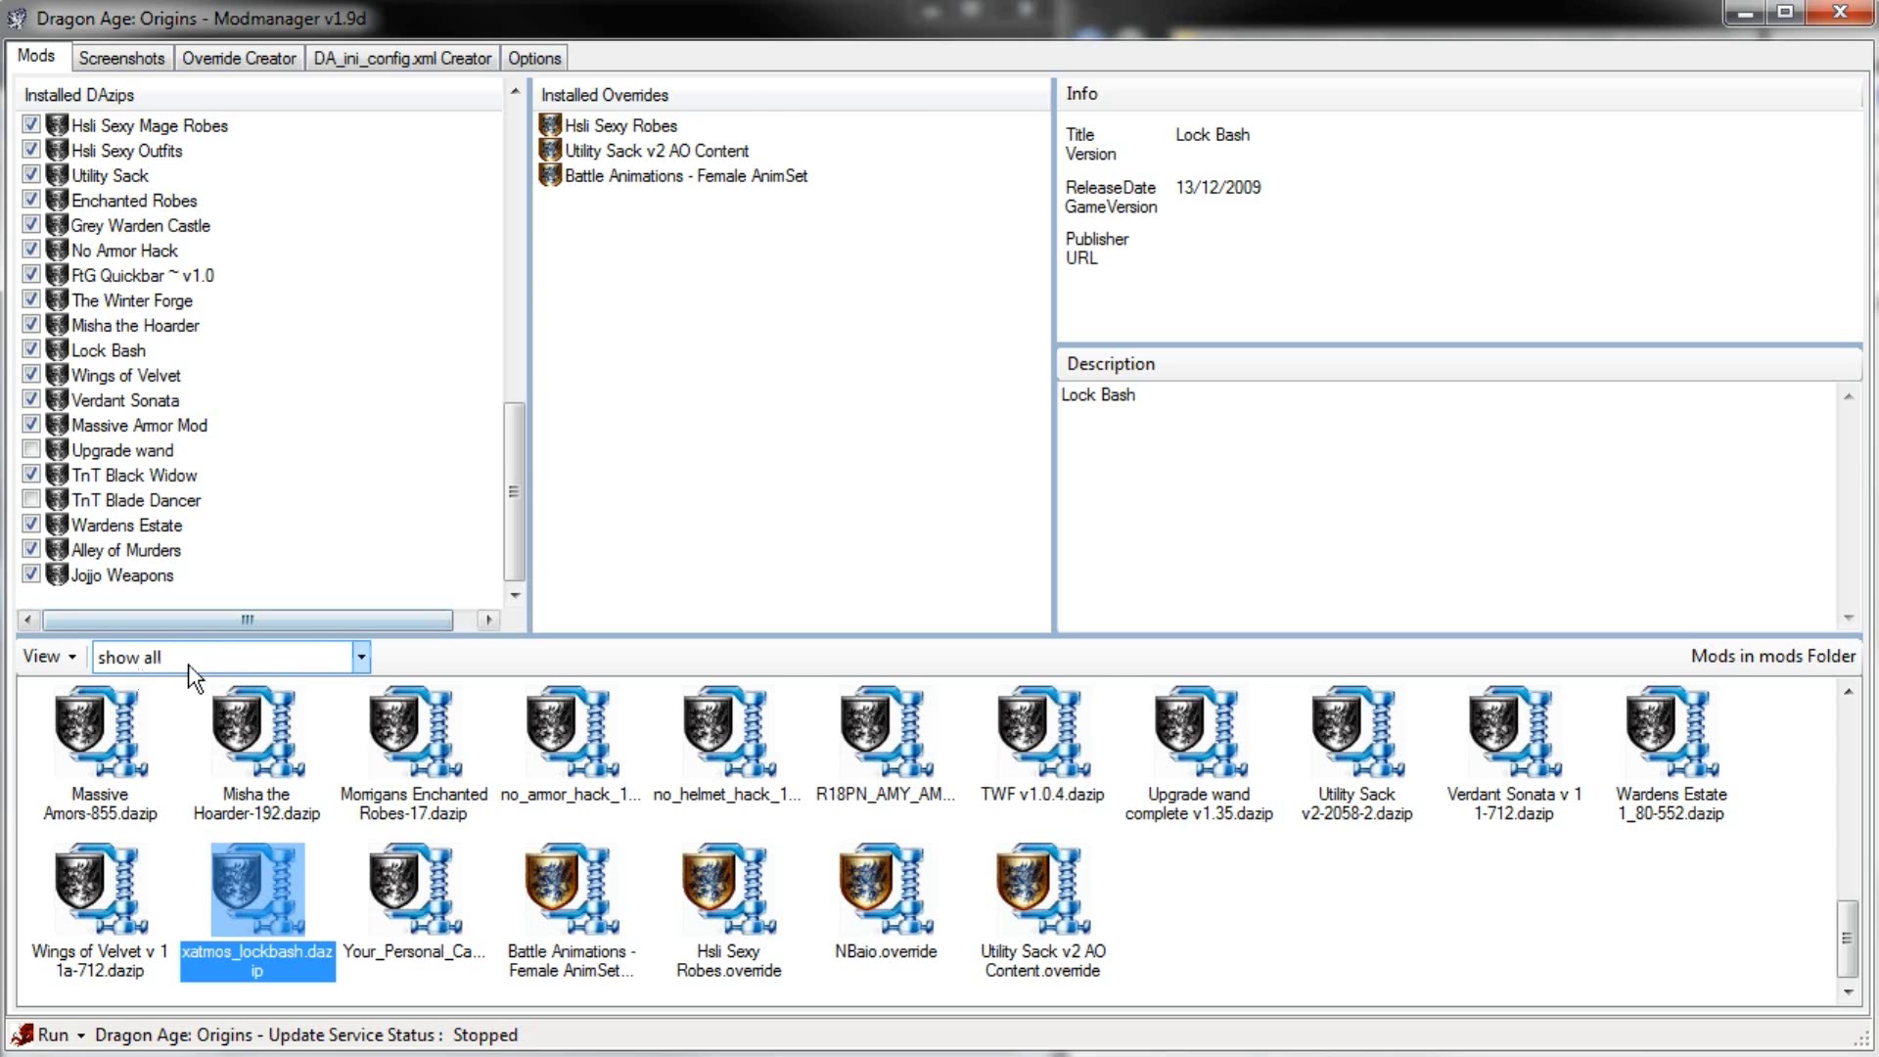
left_click(90, 351)
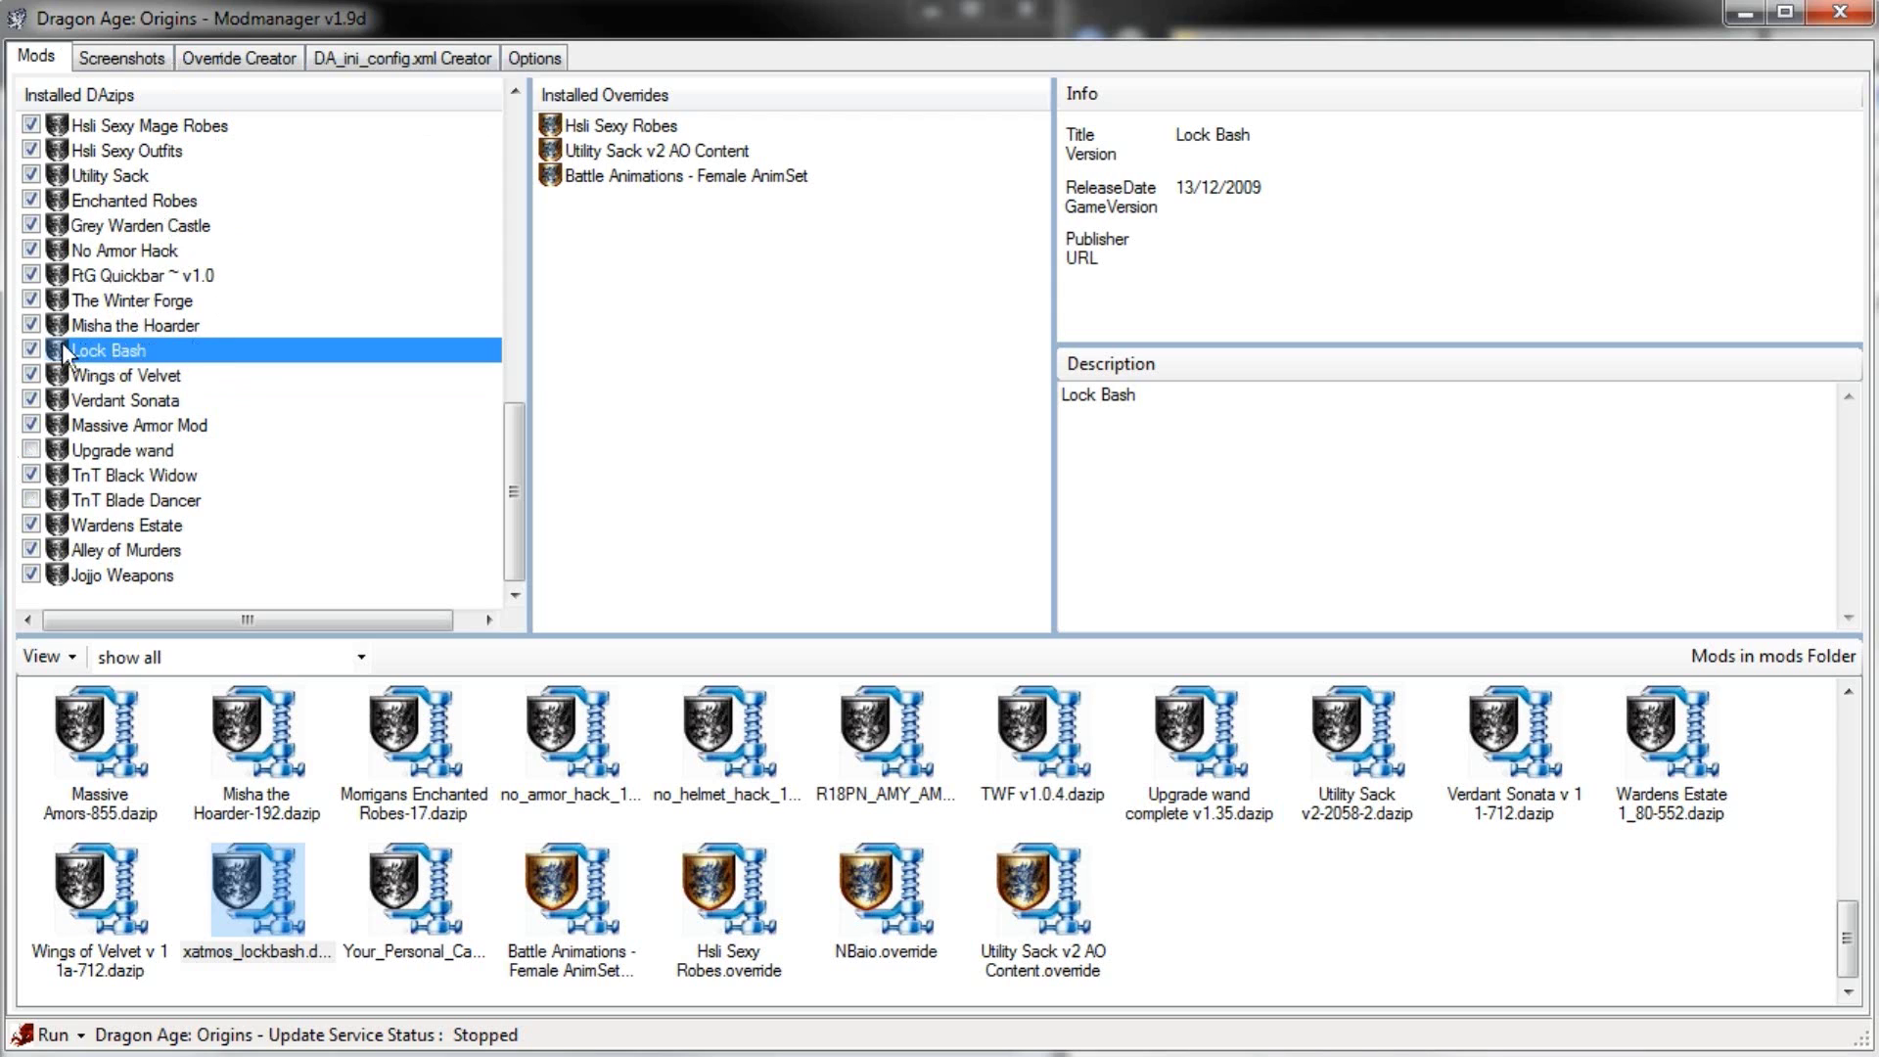
right_click(126, 348)
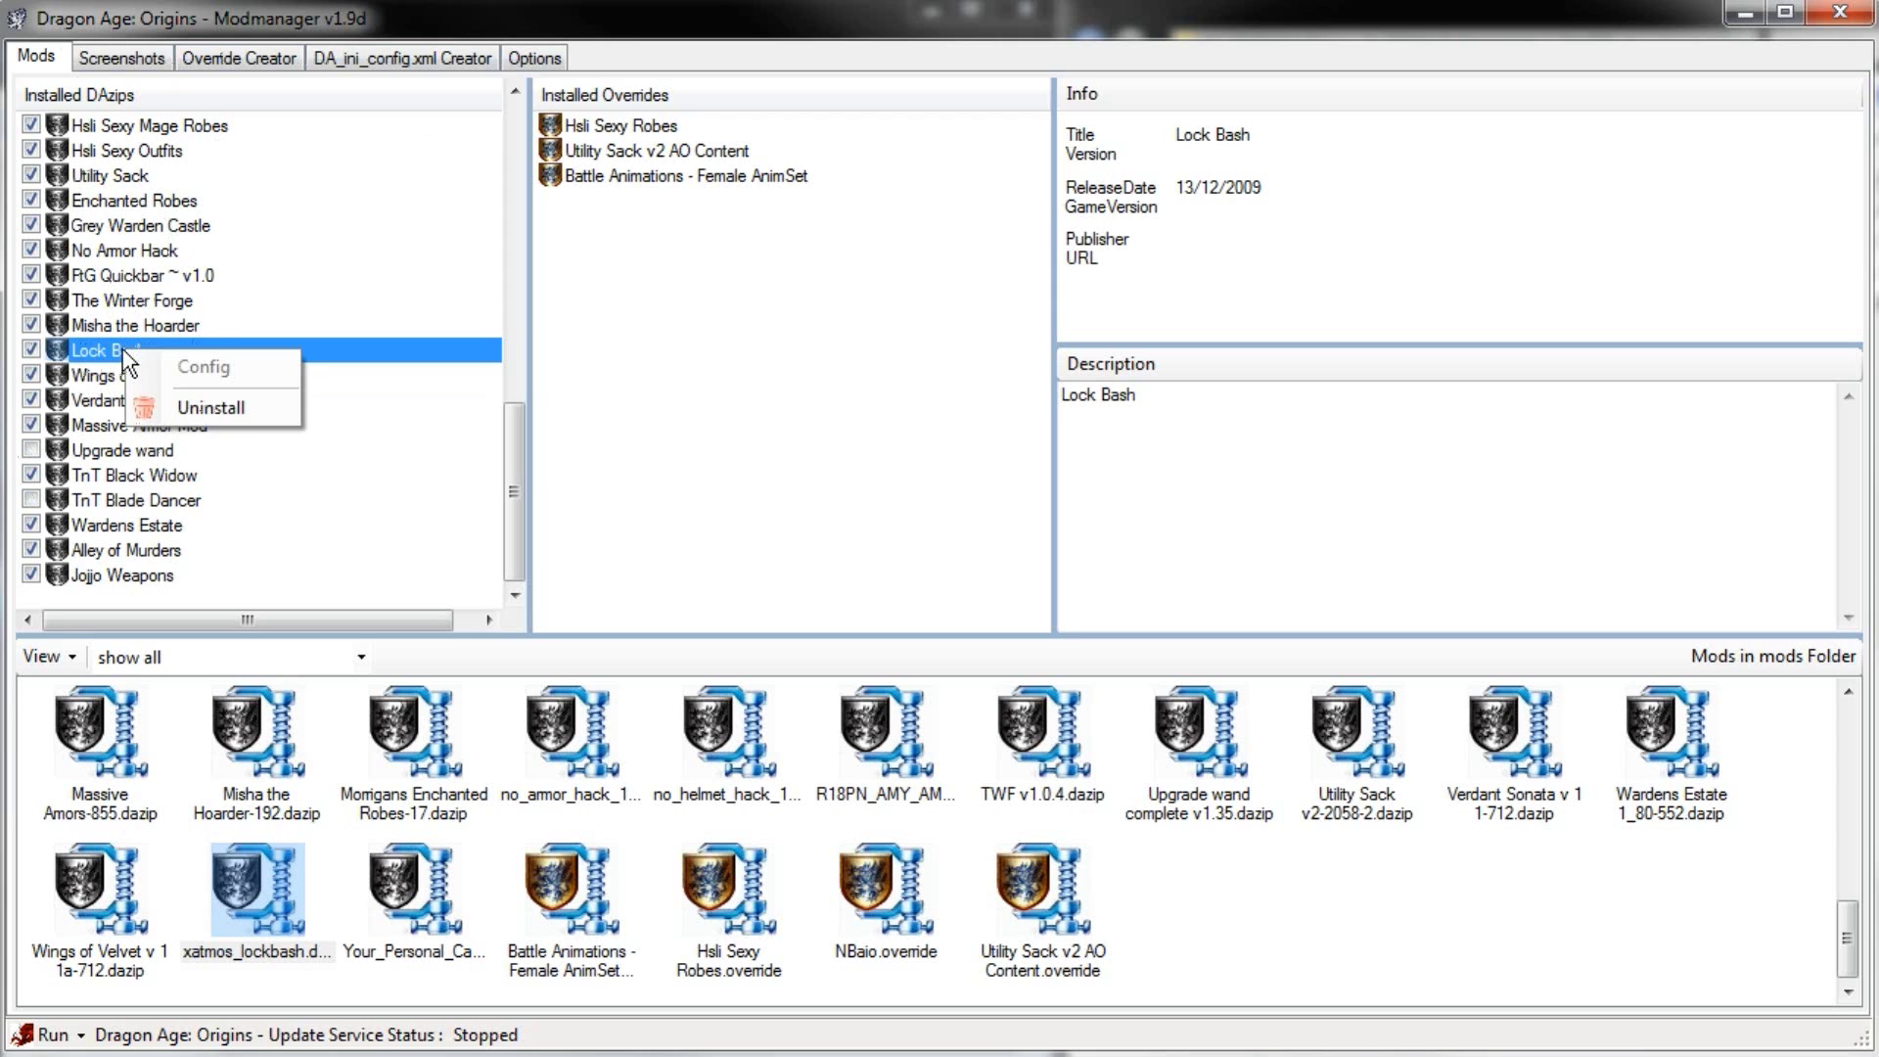
left_click(246, 403)
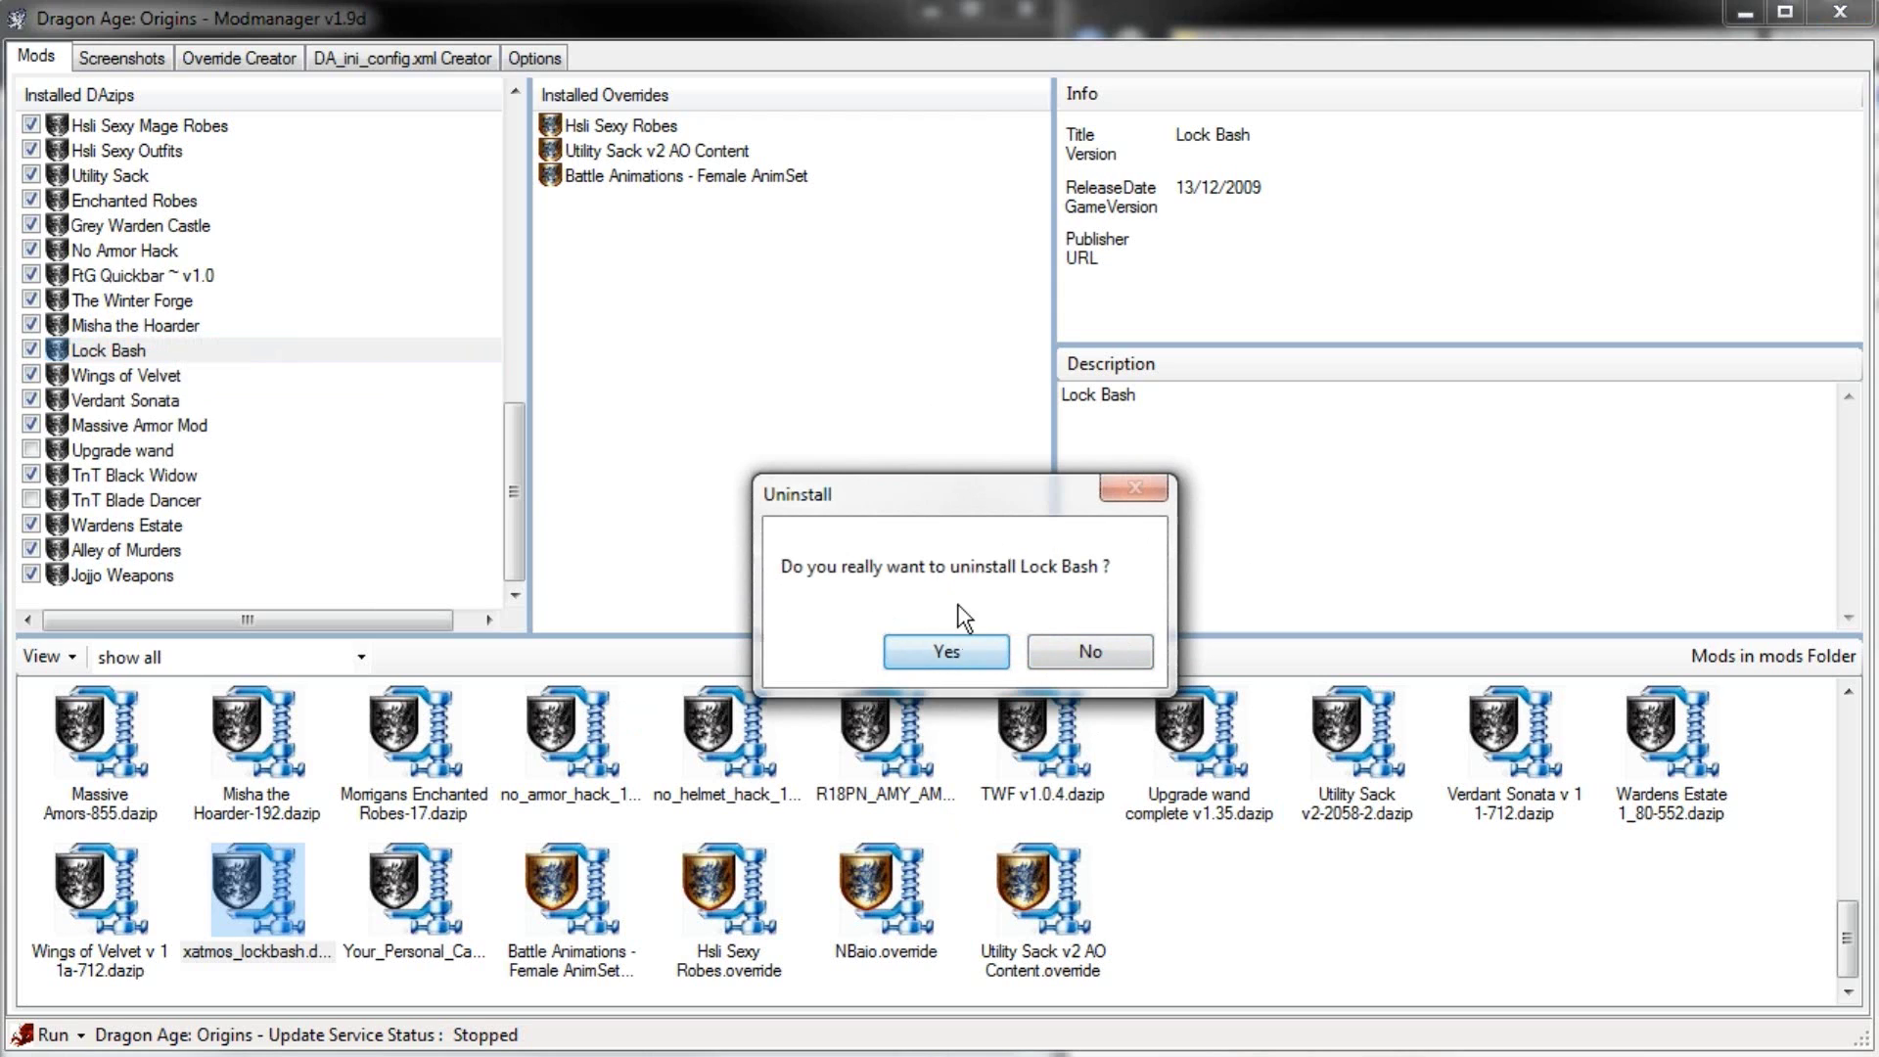
left_click(1114, 651)
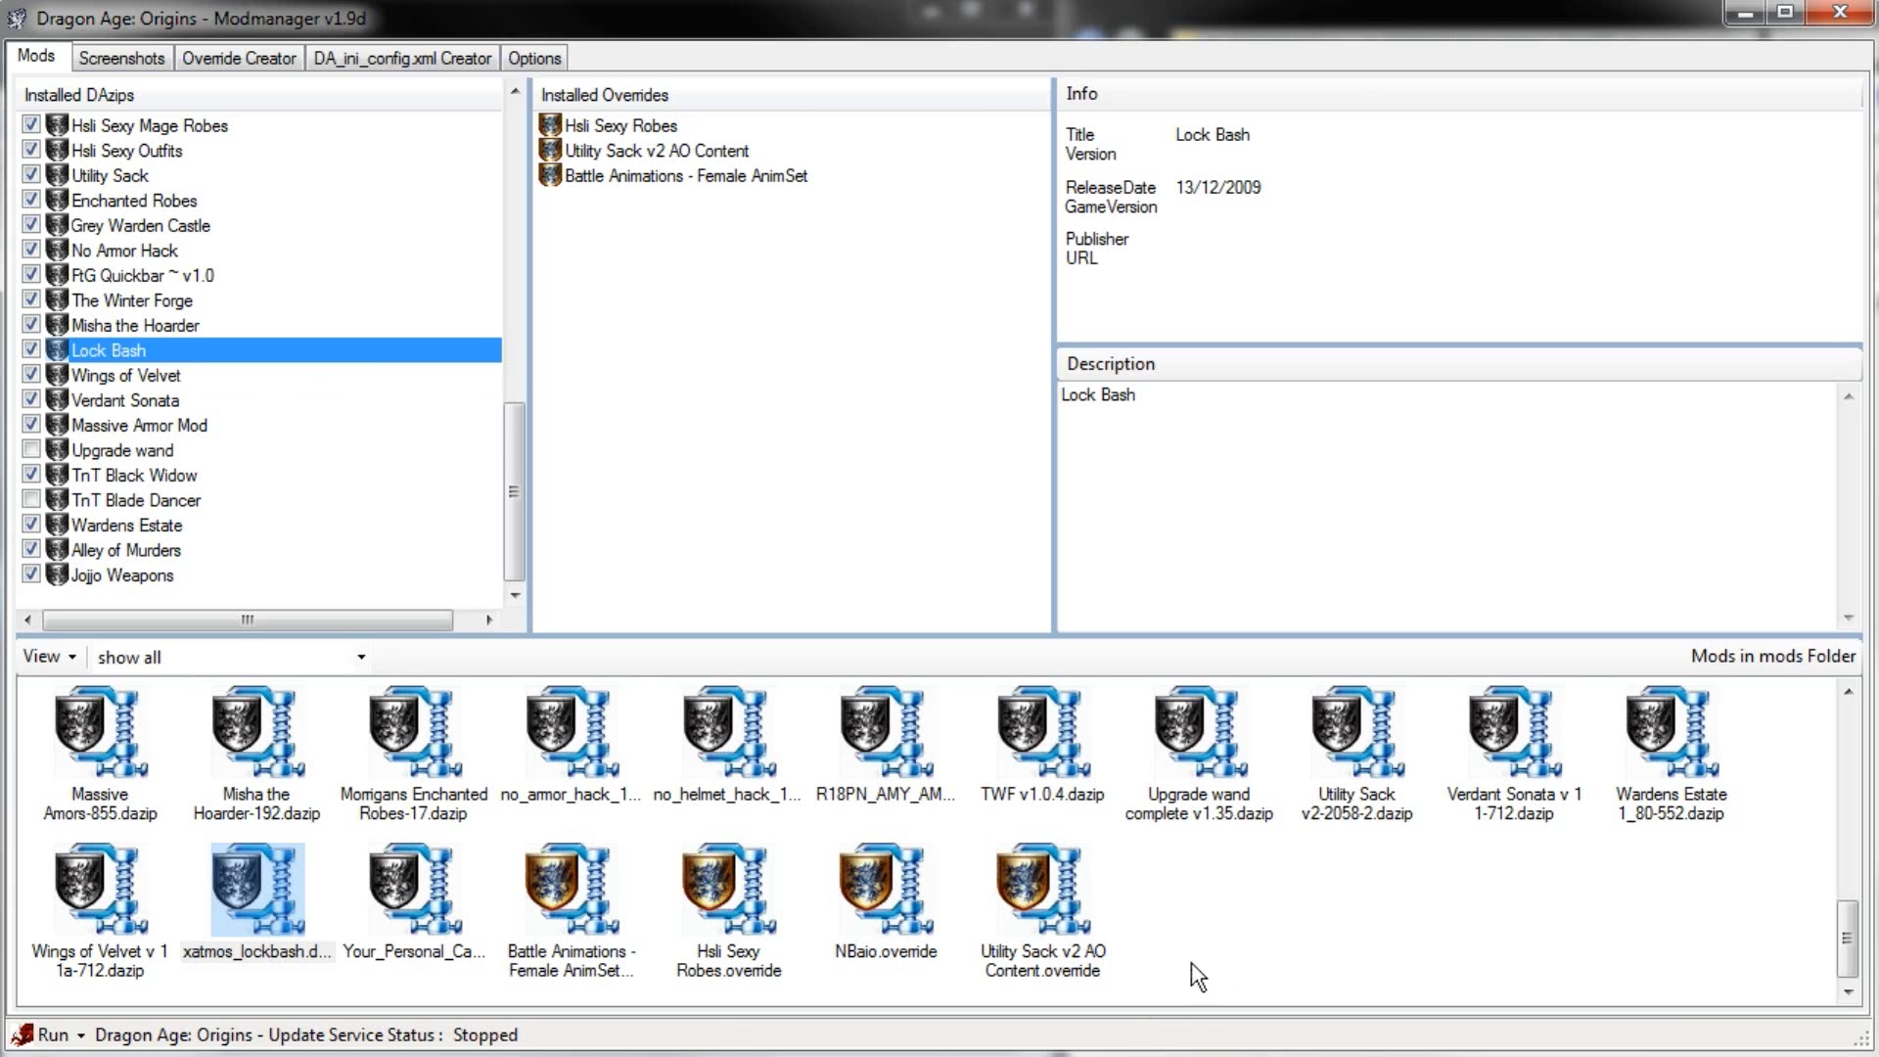
left_click(1237, 952)
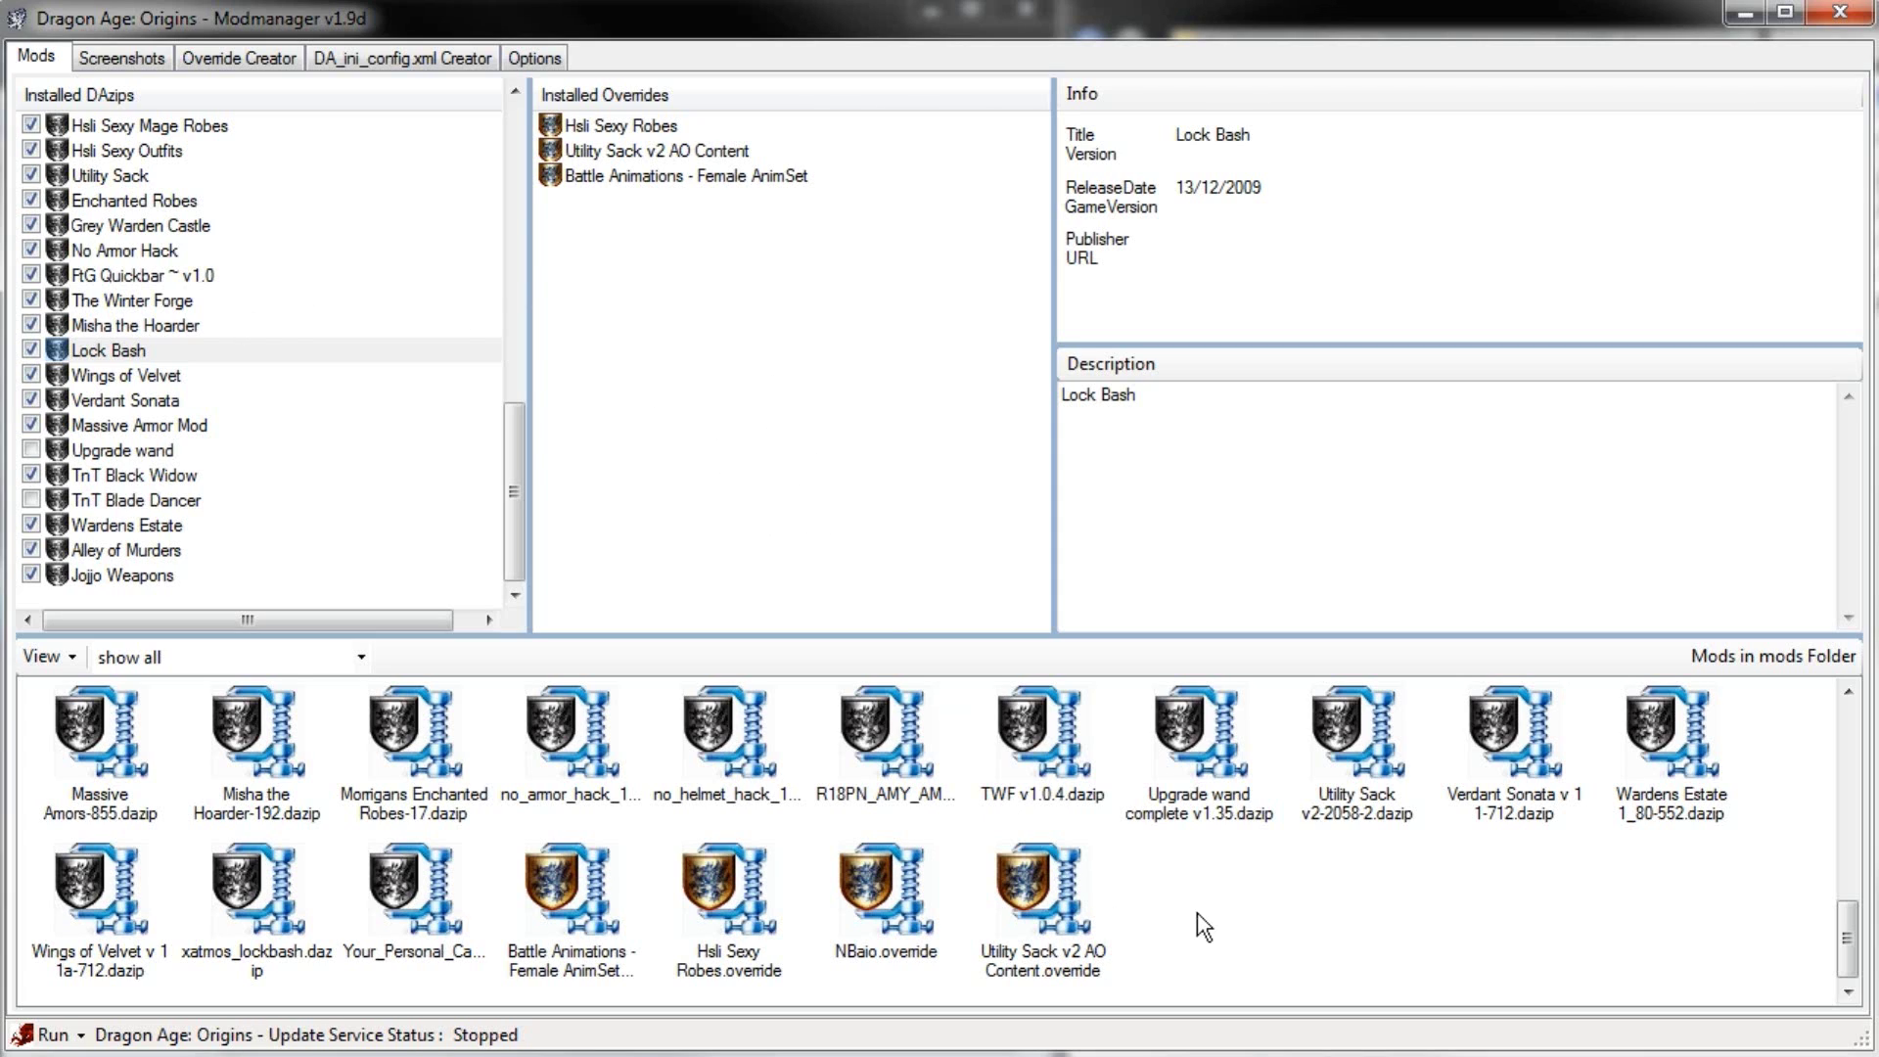
- Review the details of Utility Sack v2 AO Content.override and the Utility Sack dazip, and find Utility Sack among the installed DAzips
left_click(1047, 918)
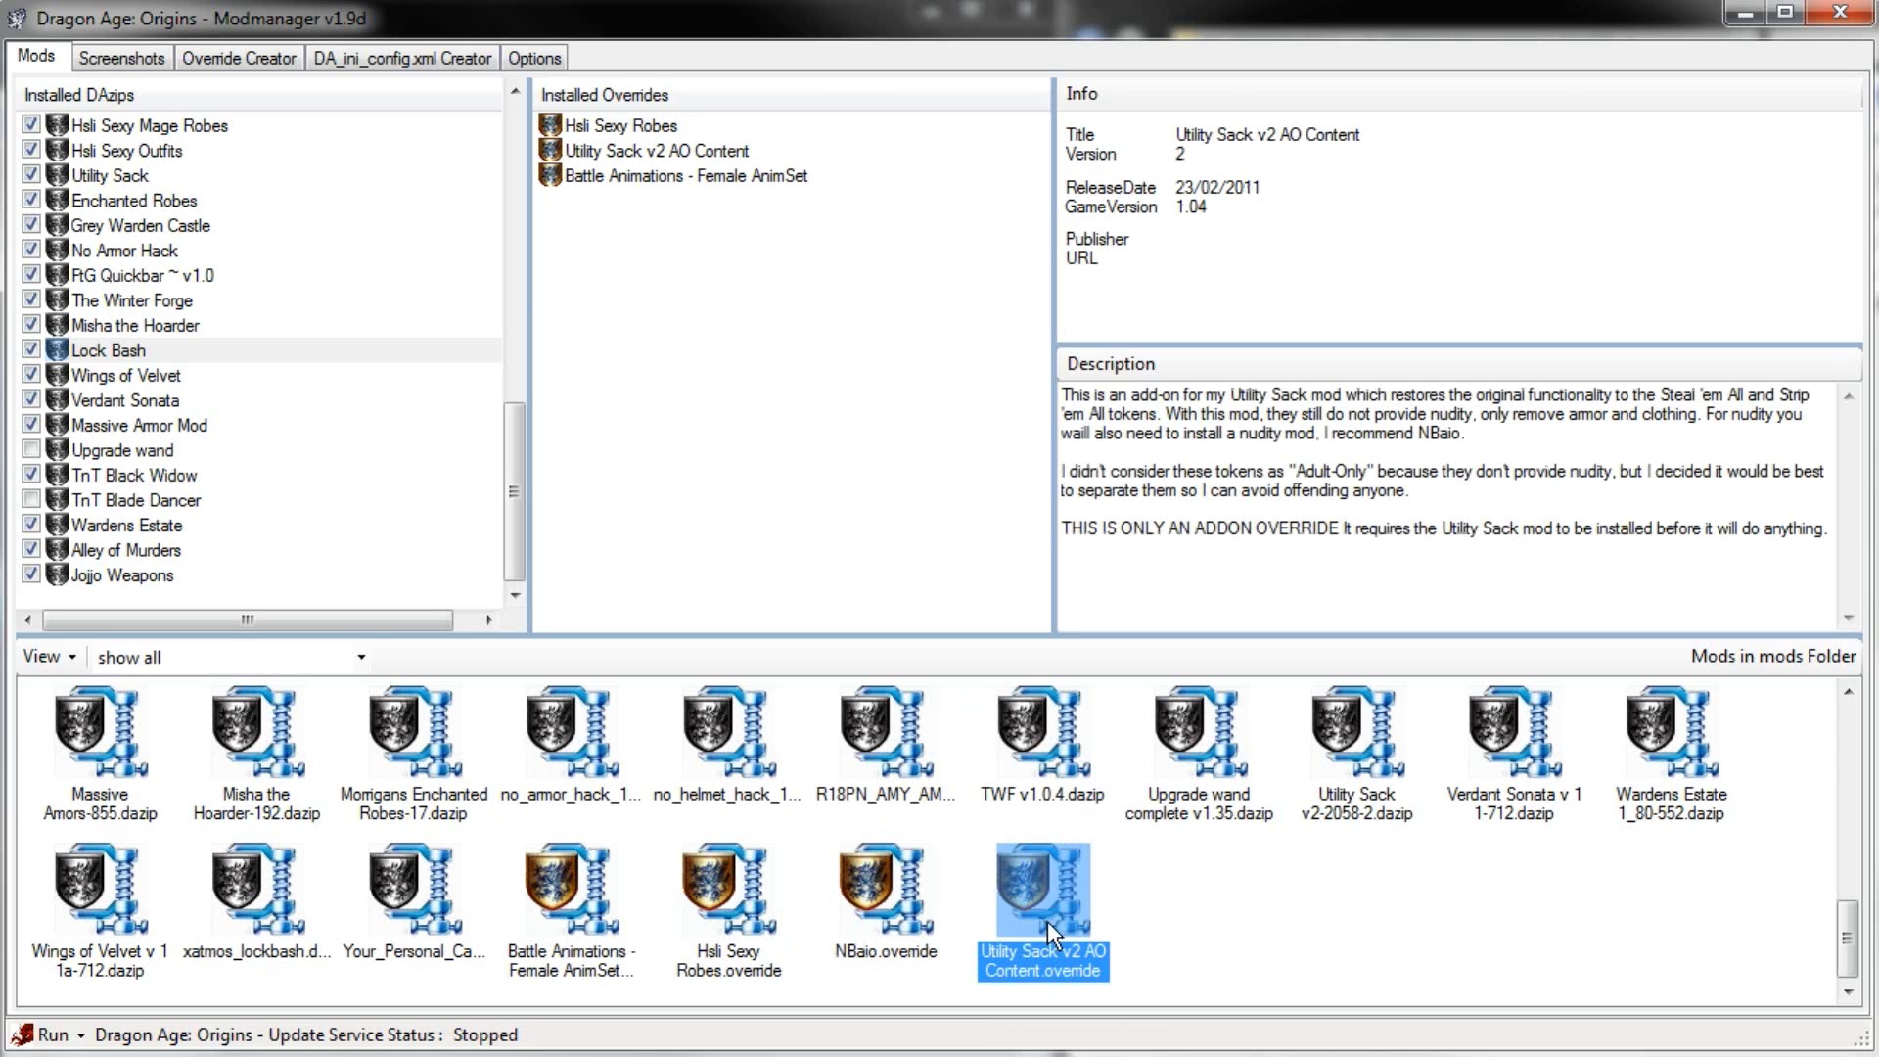
left_click(1356, 736)
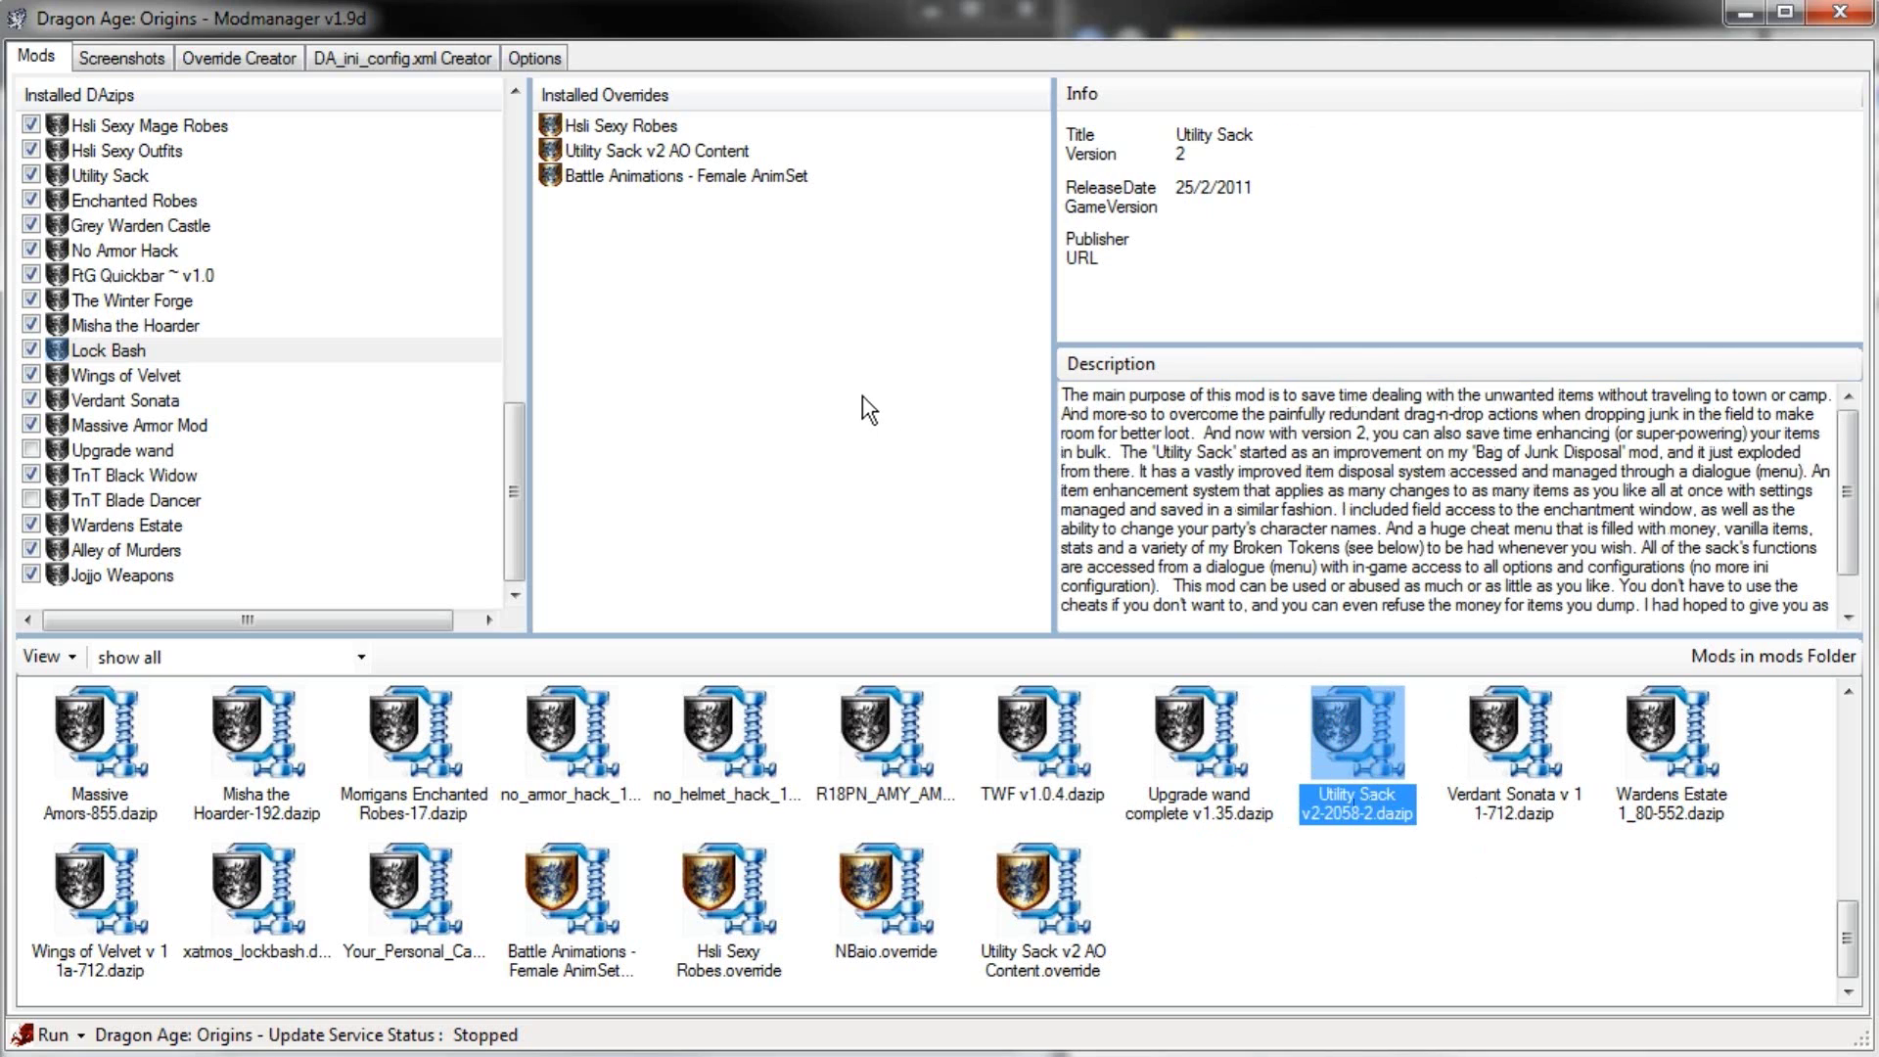
left_click(115, 176)
- Start installing Utility Sack v2 AO Content.override from the available mods, but decline the installation
left_click(1071, 888)
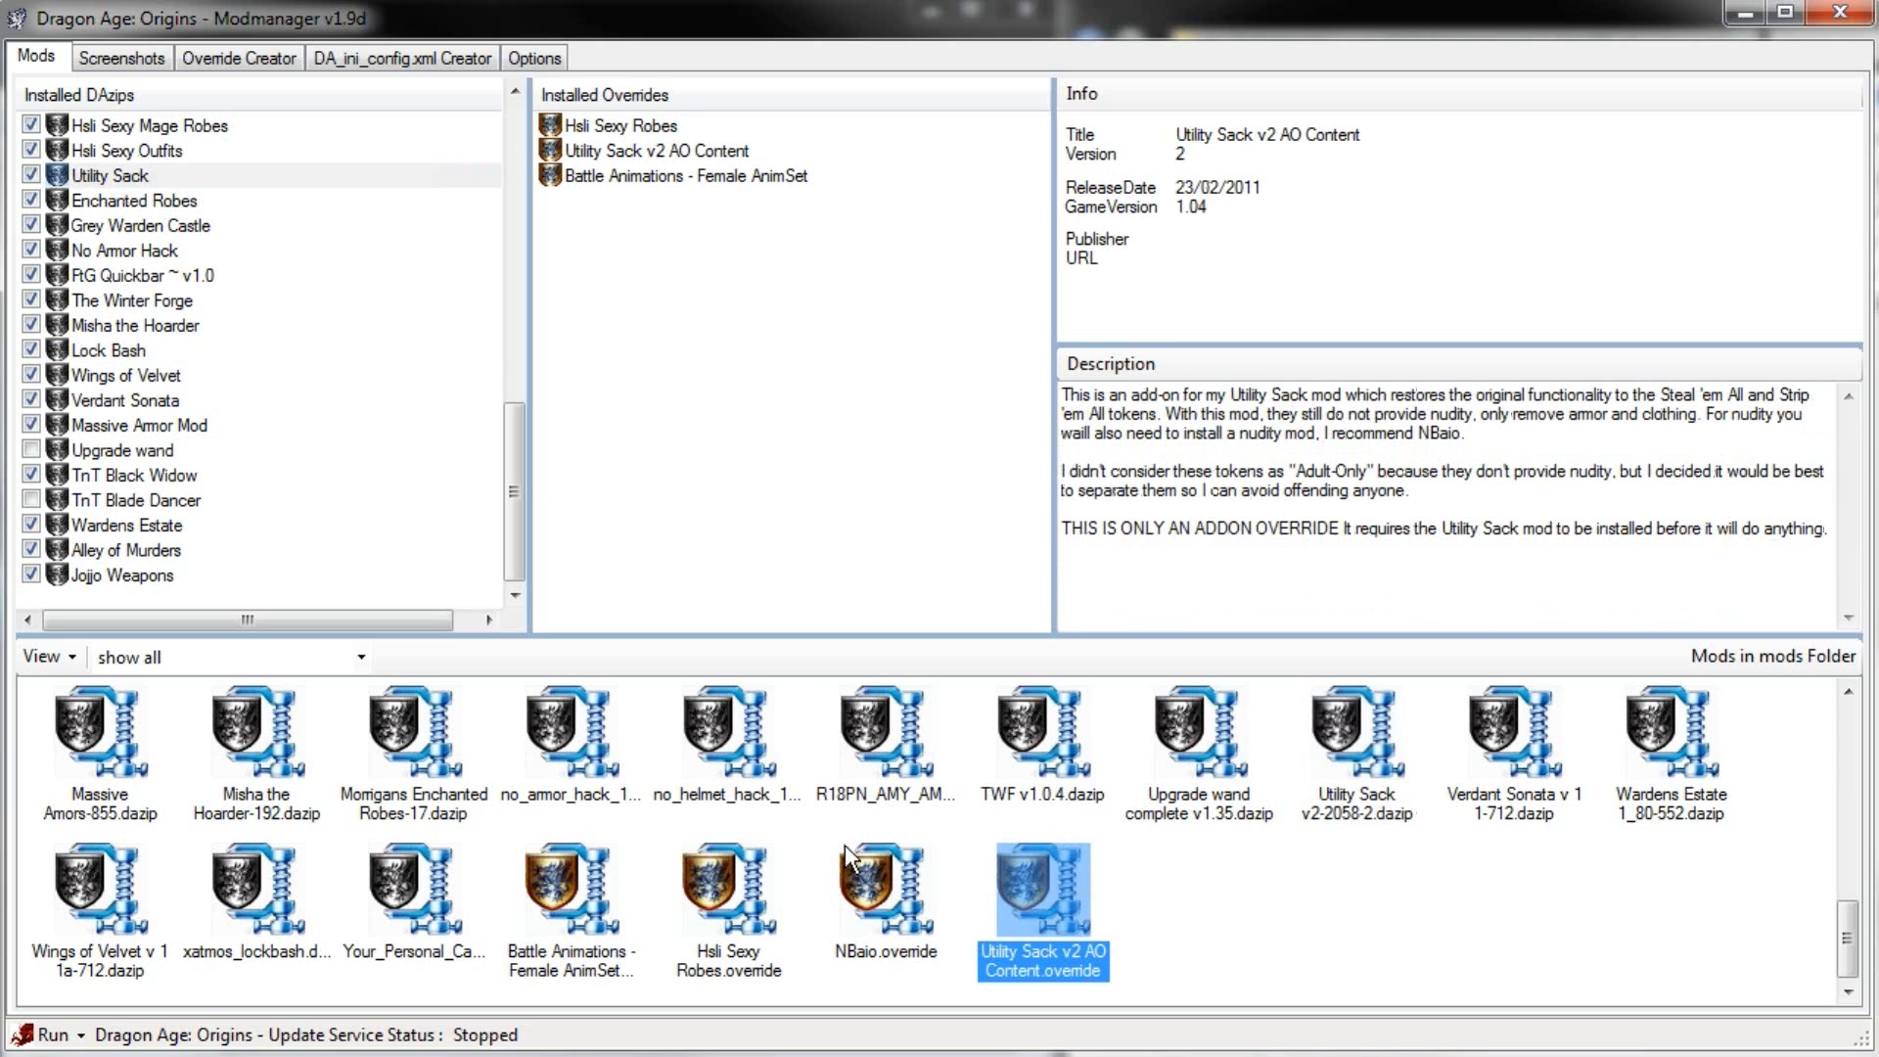
right_click(1045, 887)
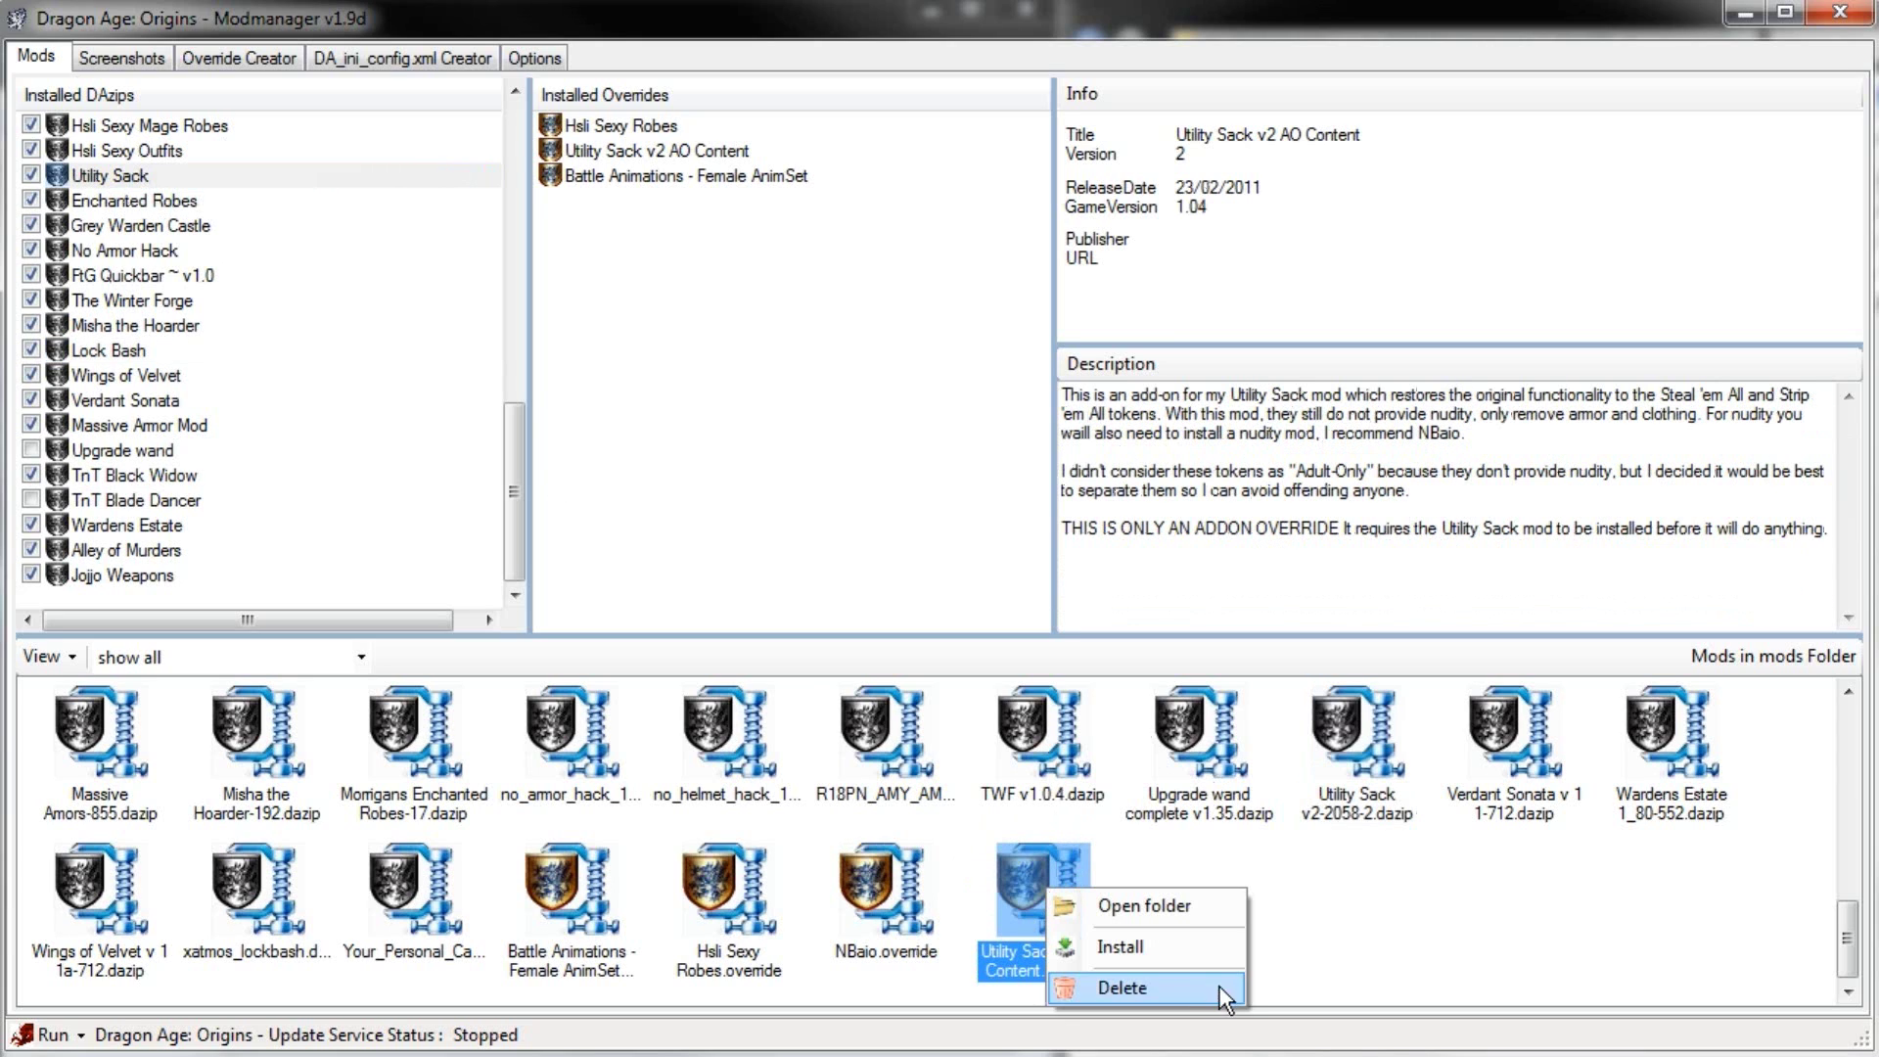
left_click(1223, 954)
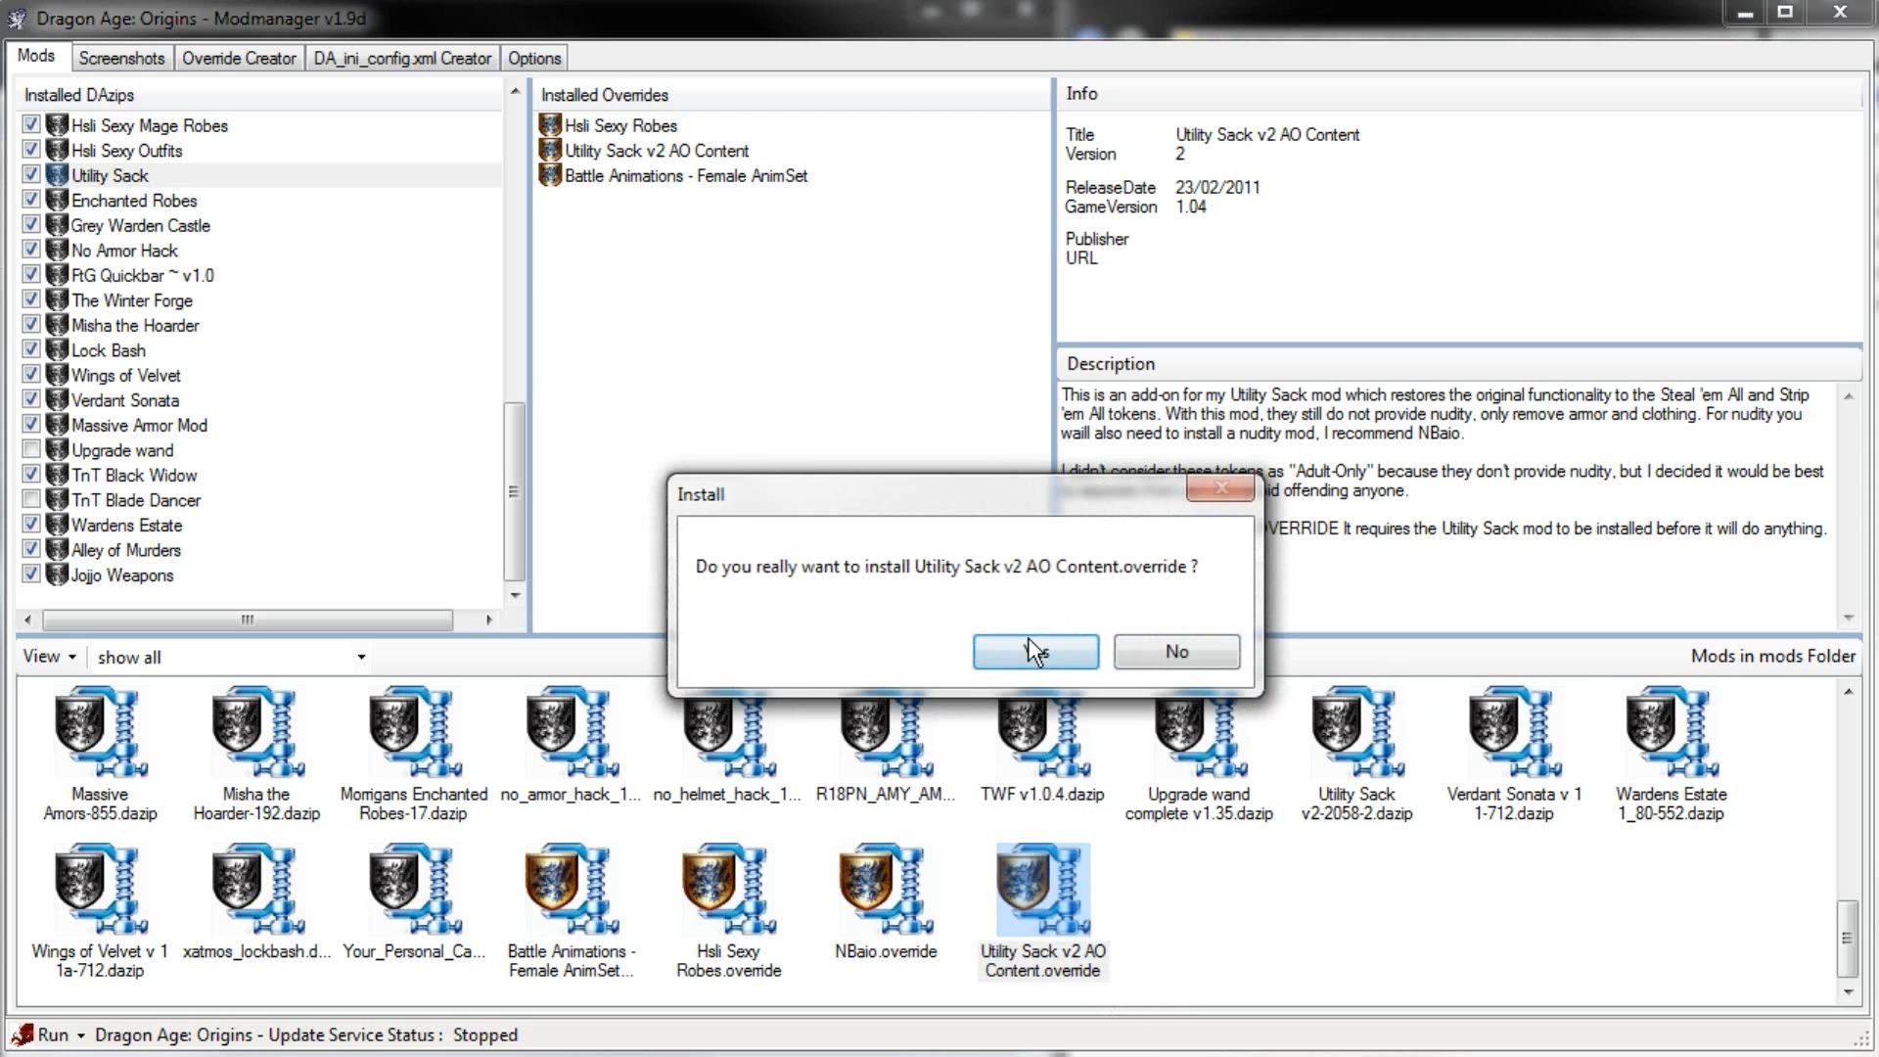
left_click(1177, 652)
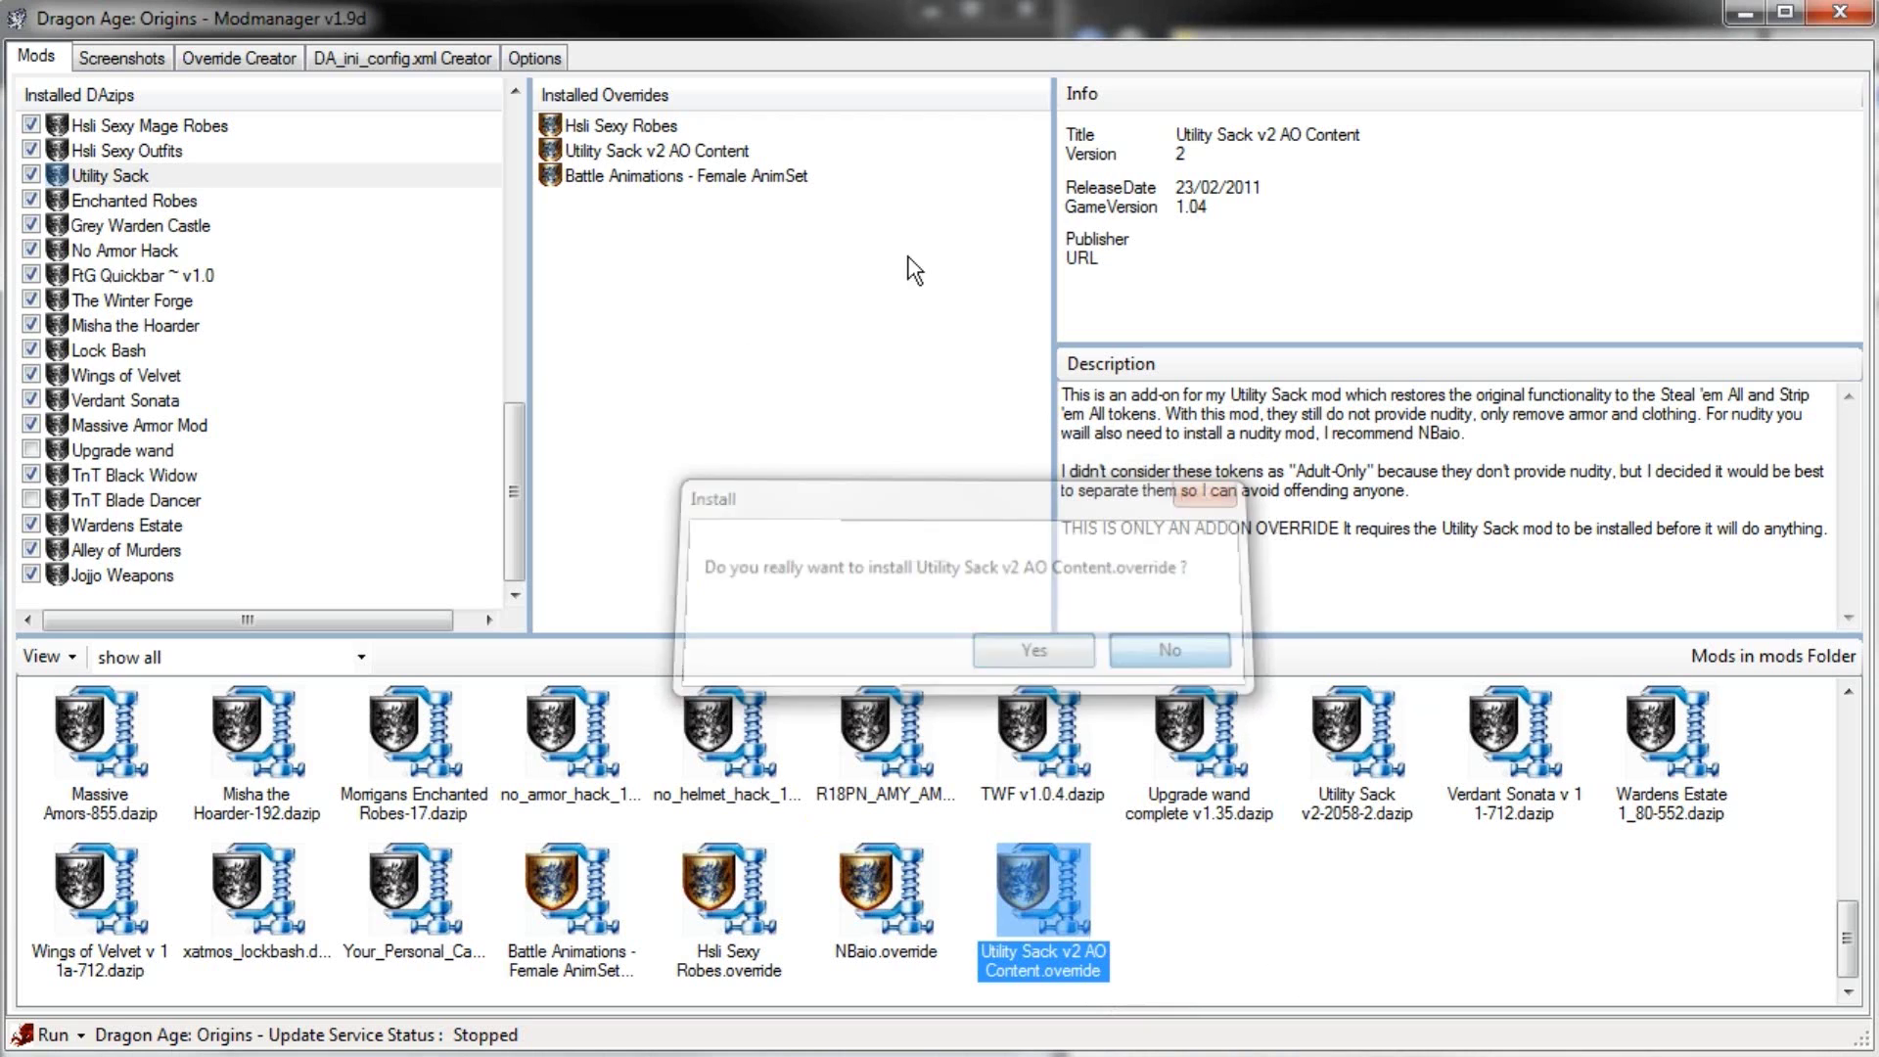
- Start uninstalling Utility Sack v2 AO Content from the installed overrides, but decline, and view the options for Battle Animations - Female AnimSet
left_click(701, 149)
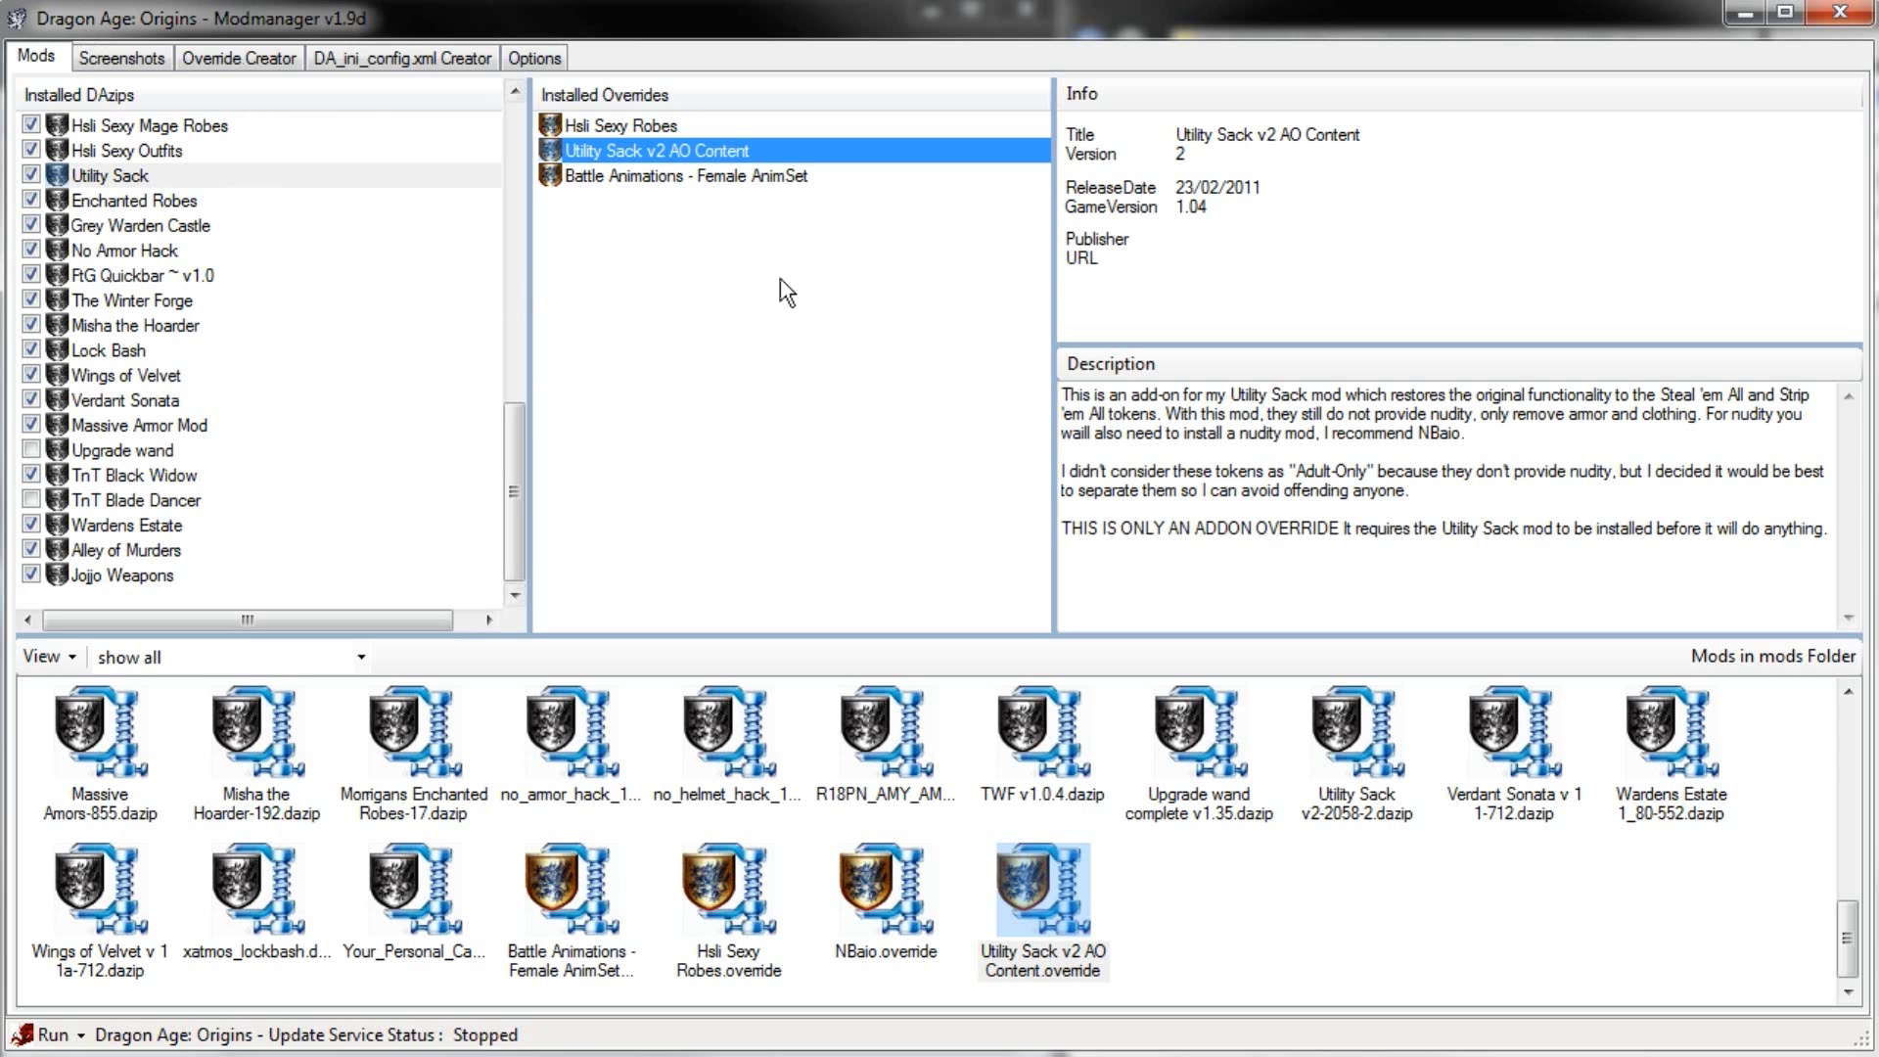
right_click(681, 150)
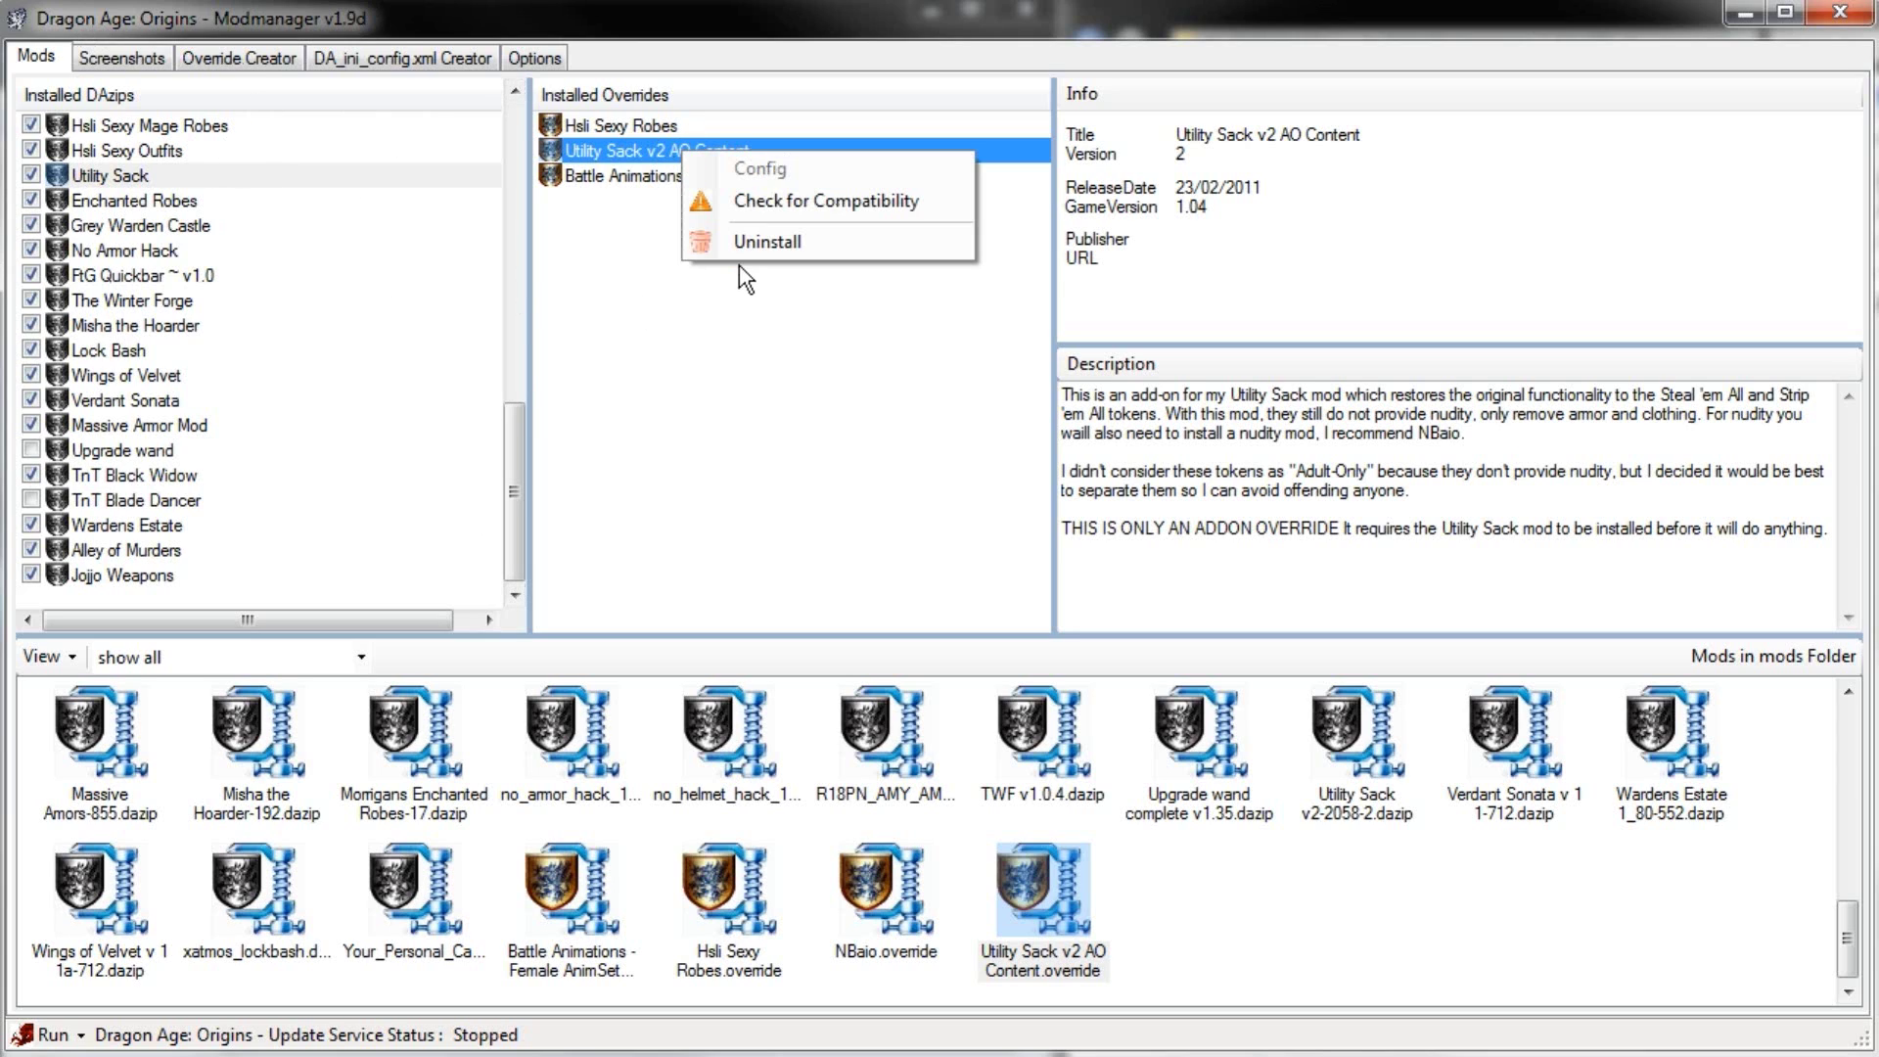
left_click(770, 240)
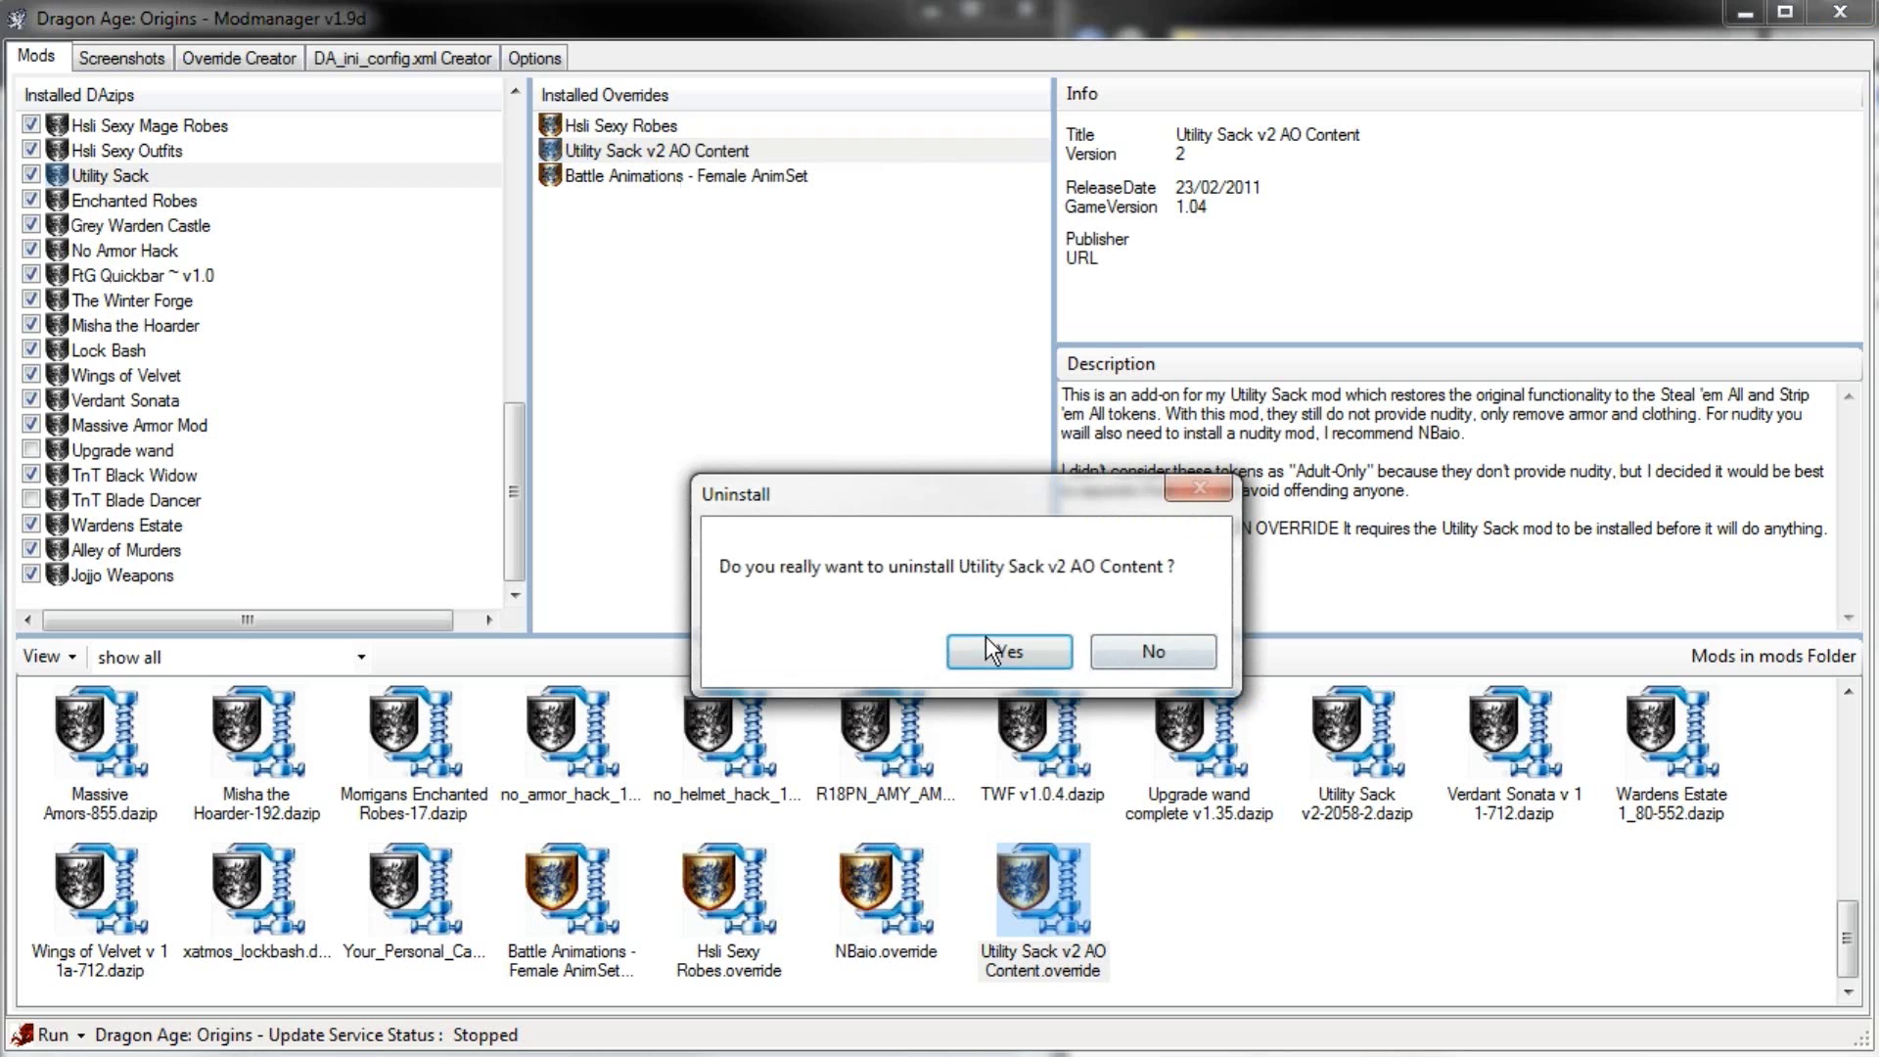
left_click(1155, 654)
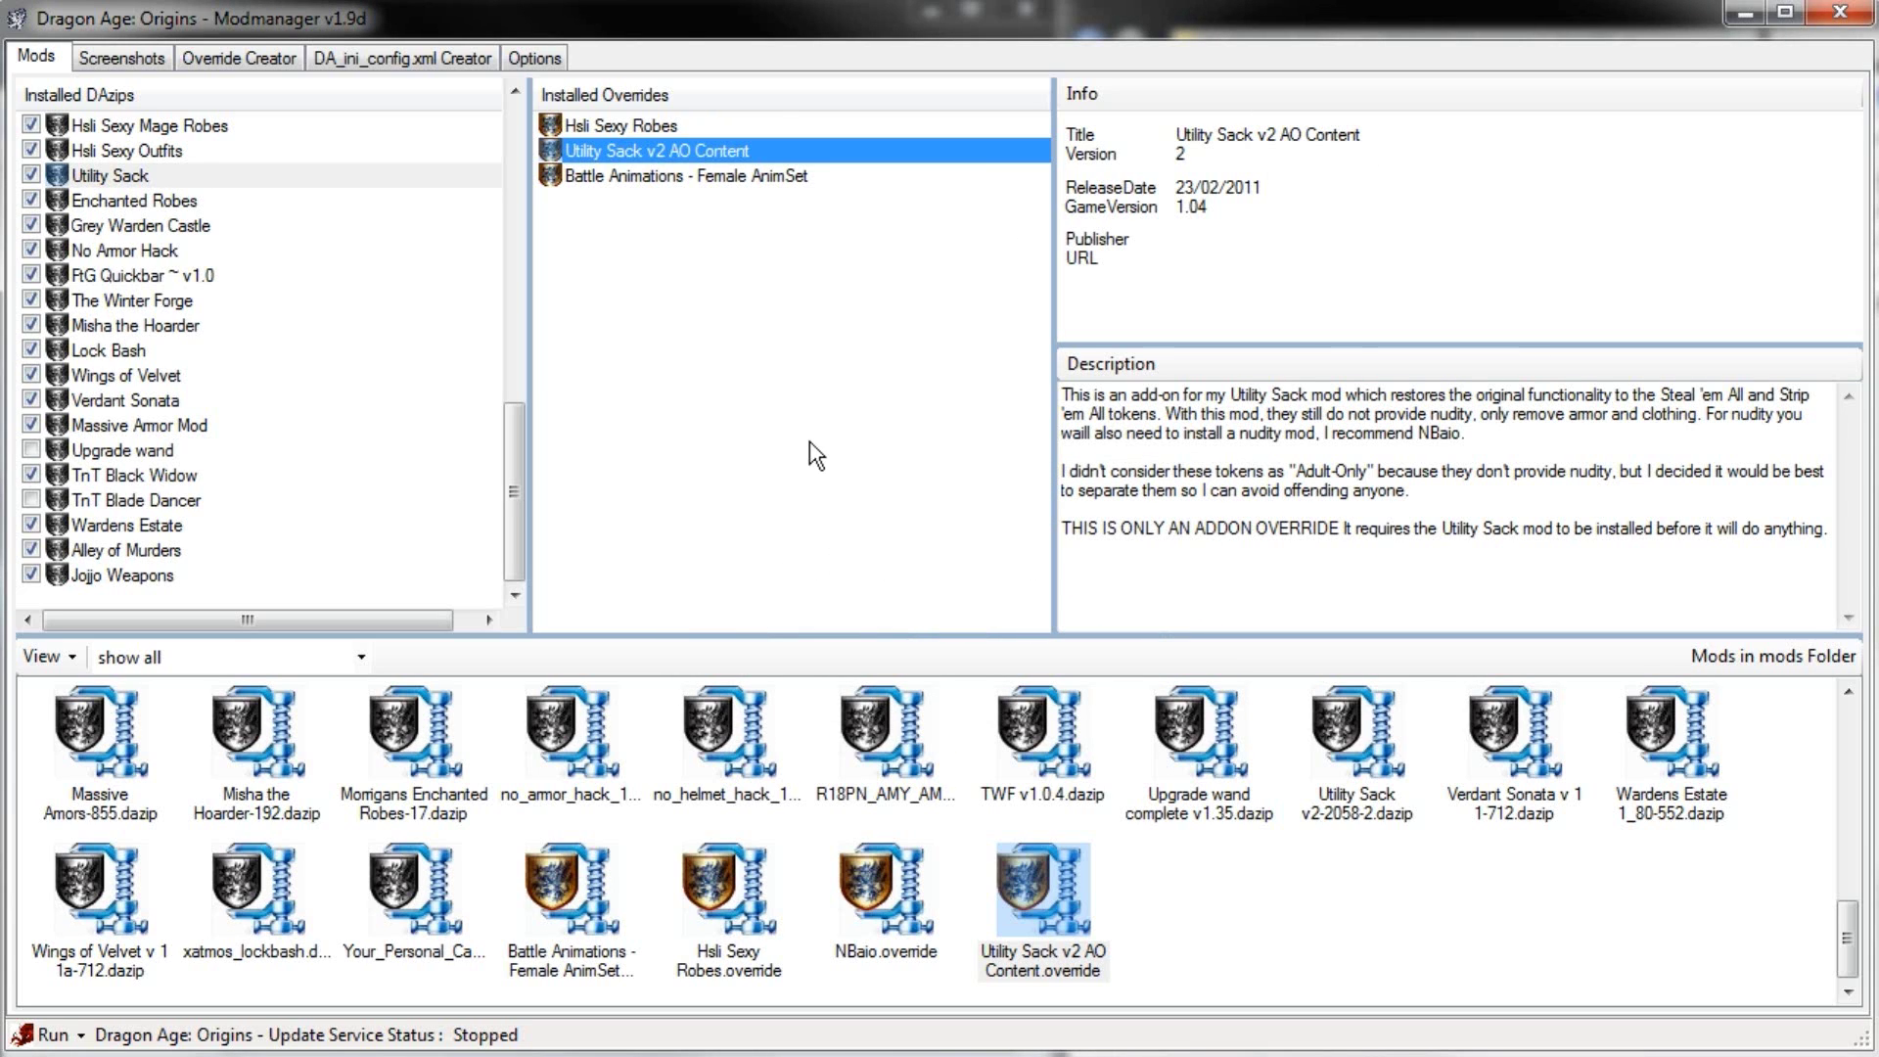
right_click(678, 176)
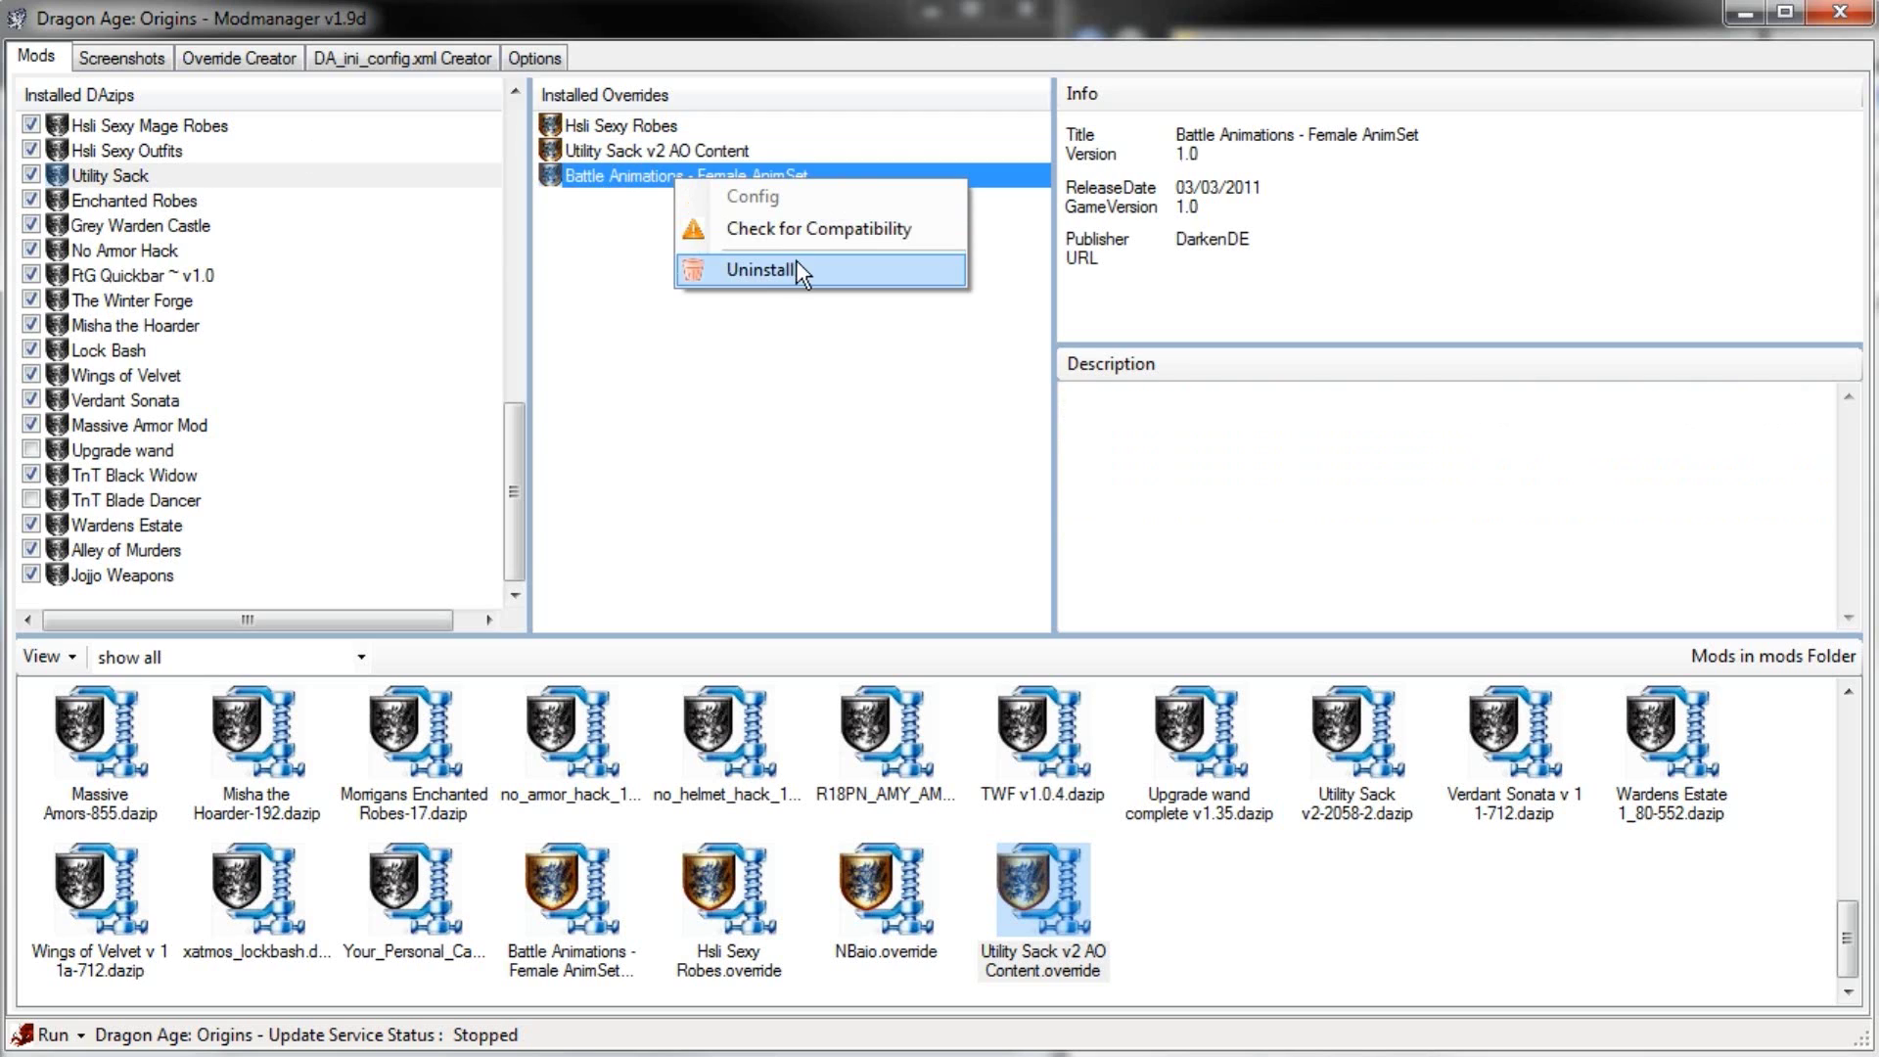
left_click(733, 482)
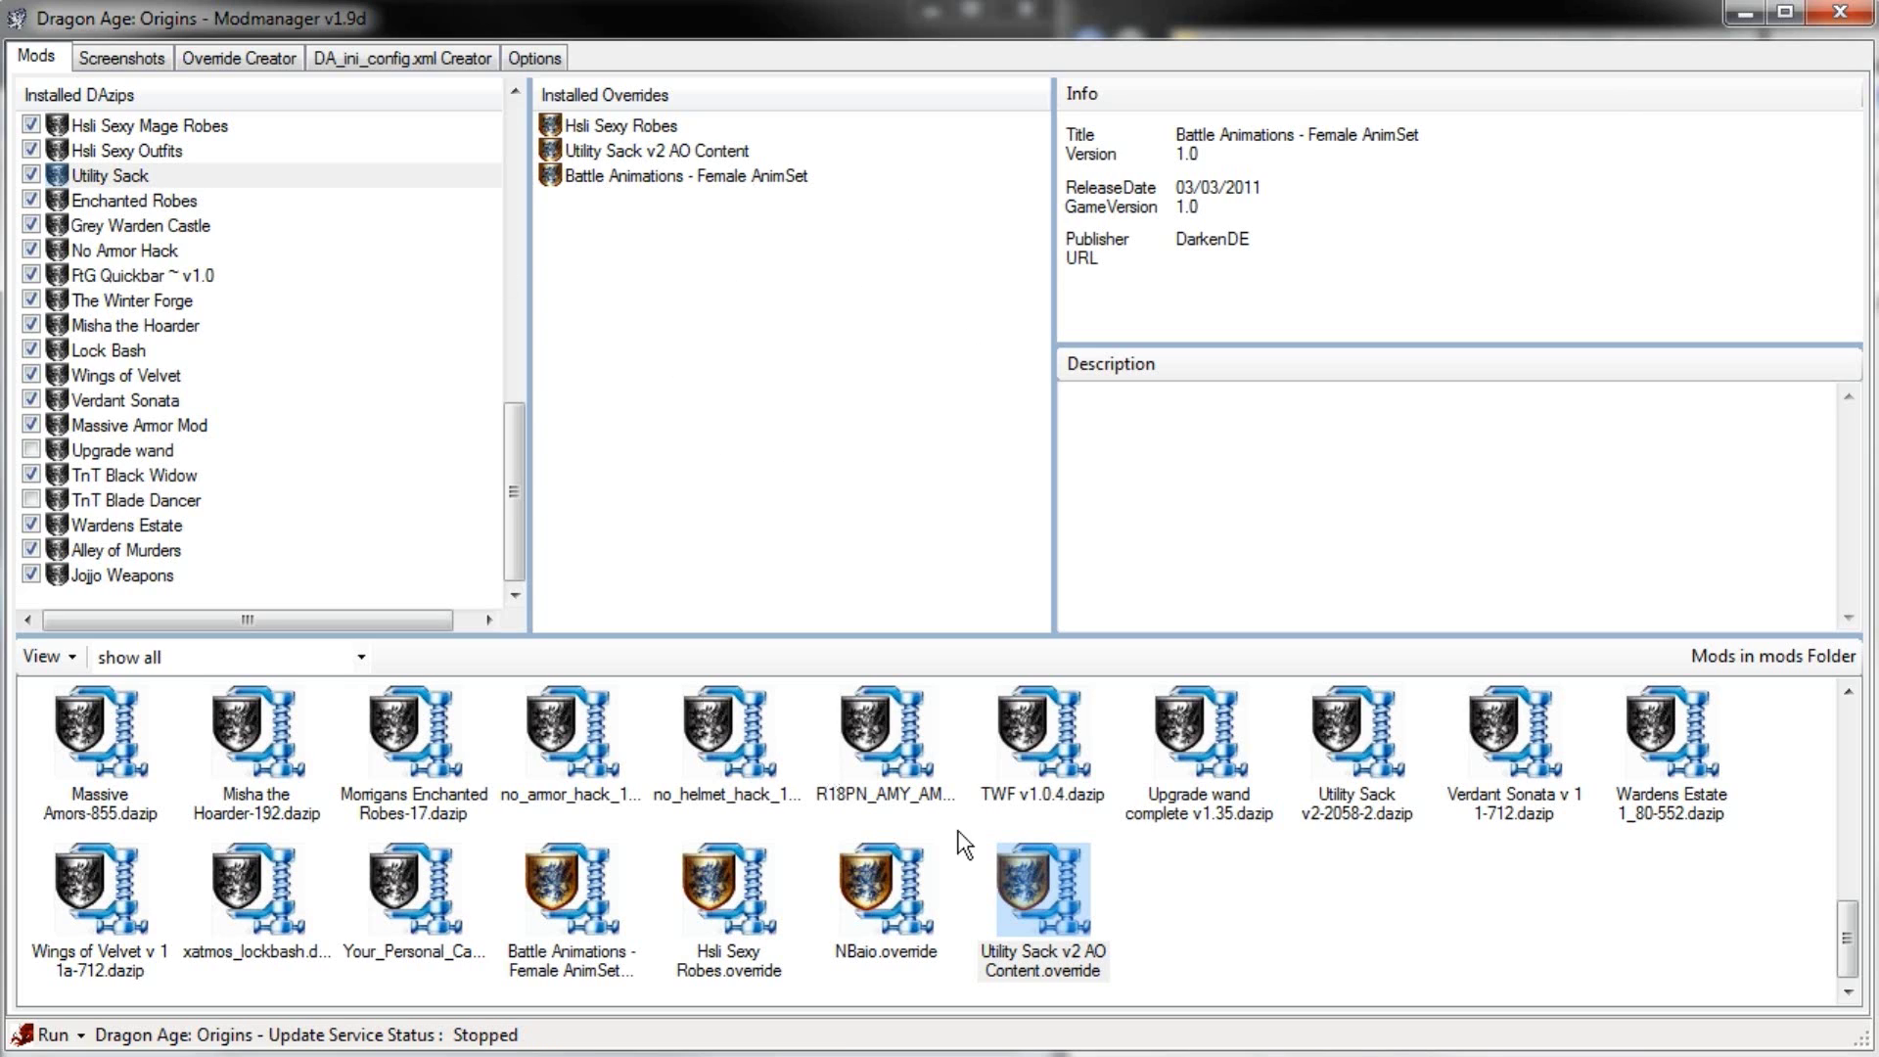
- Compare the details of xatmos_lockbash.dazip and Utility Sack v2 AO Content.override among the available mods
left_click(1305, 912)
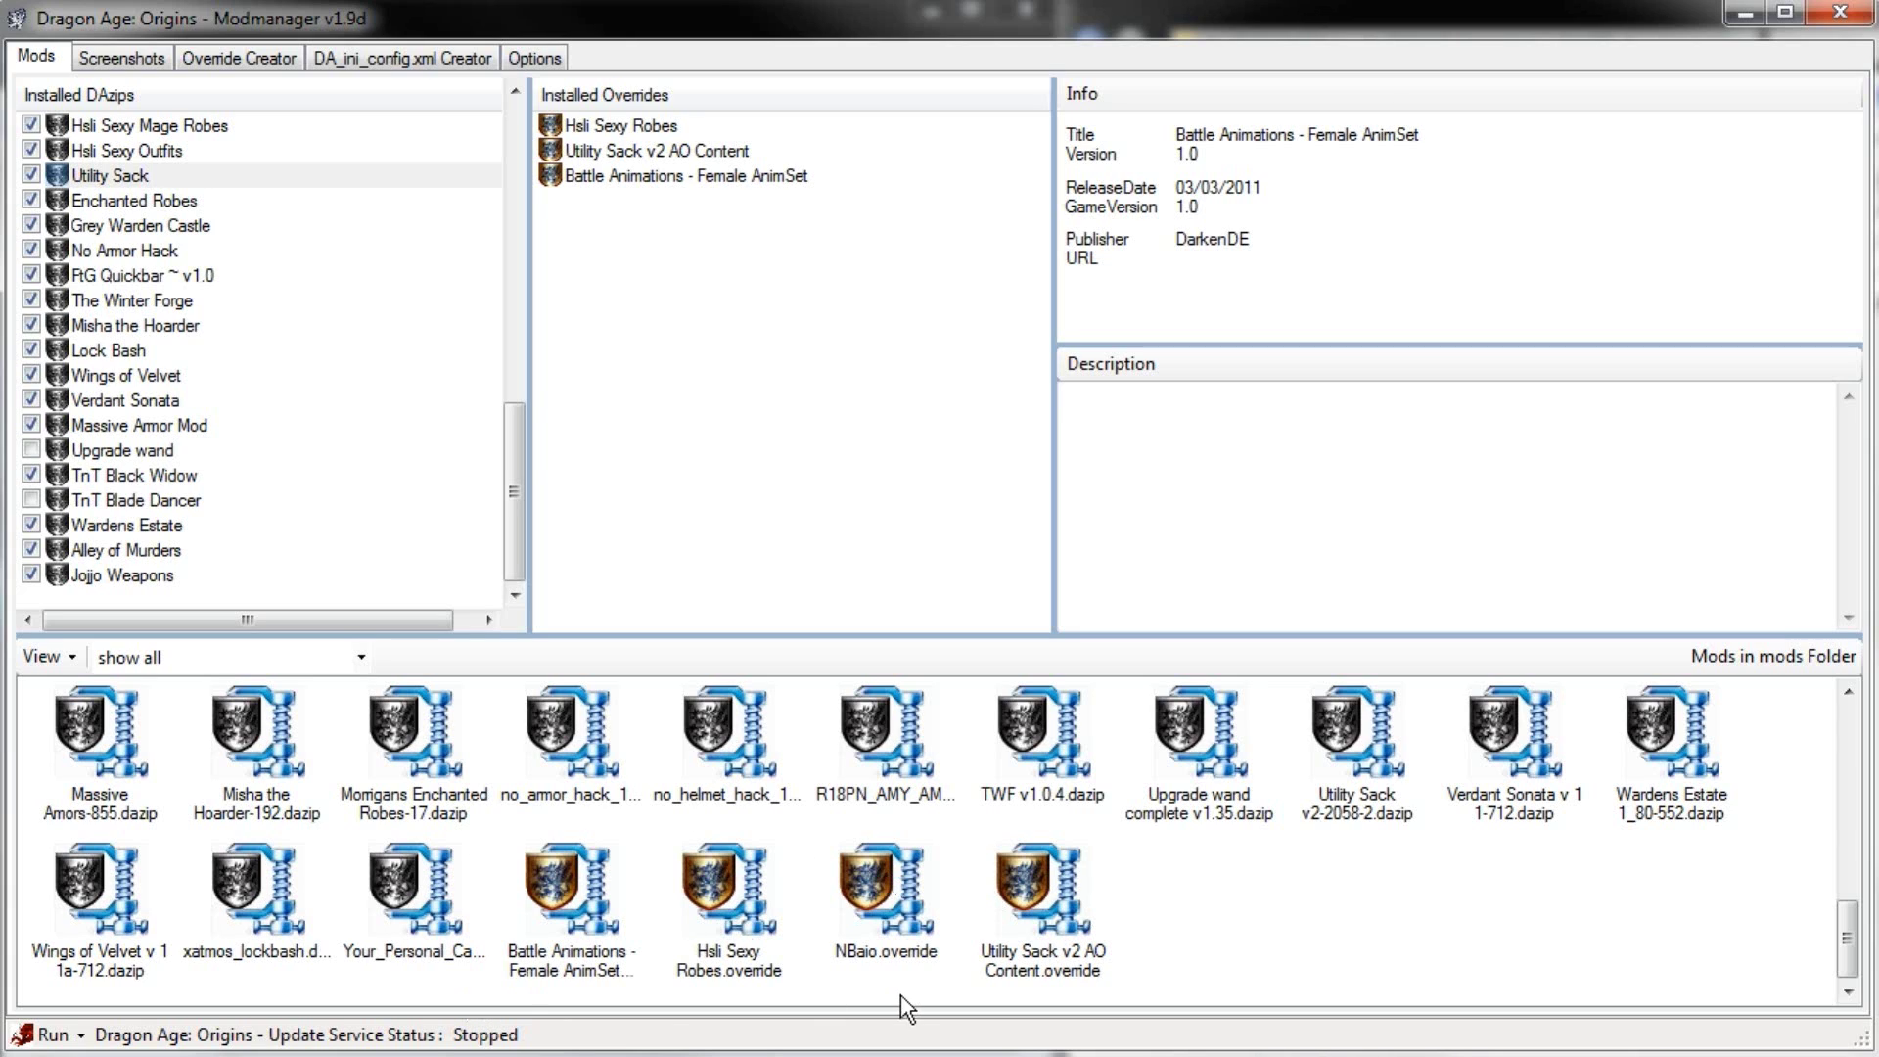
left_click(258, 905)
left_click_drag(1323, 955, 1124, 862)
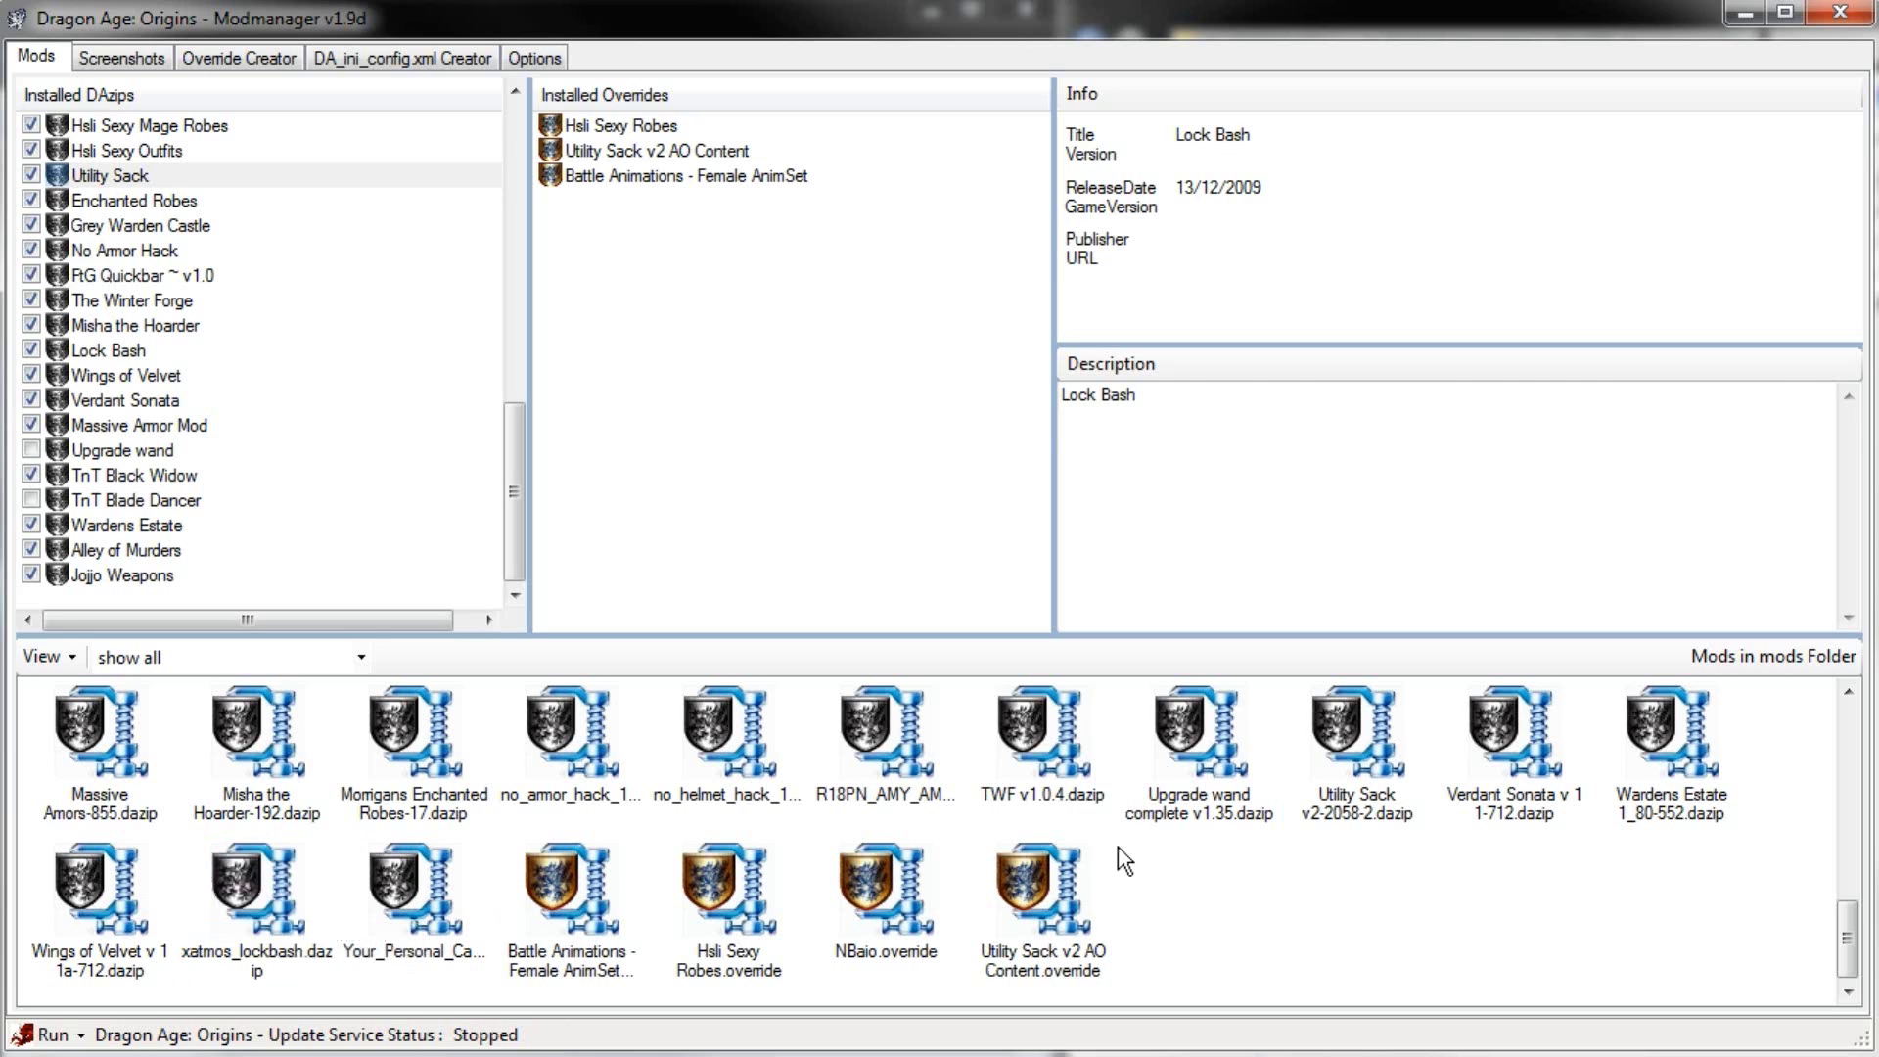
left_click(1046, 890)
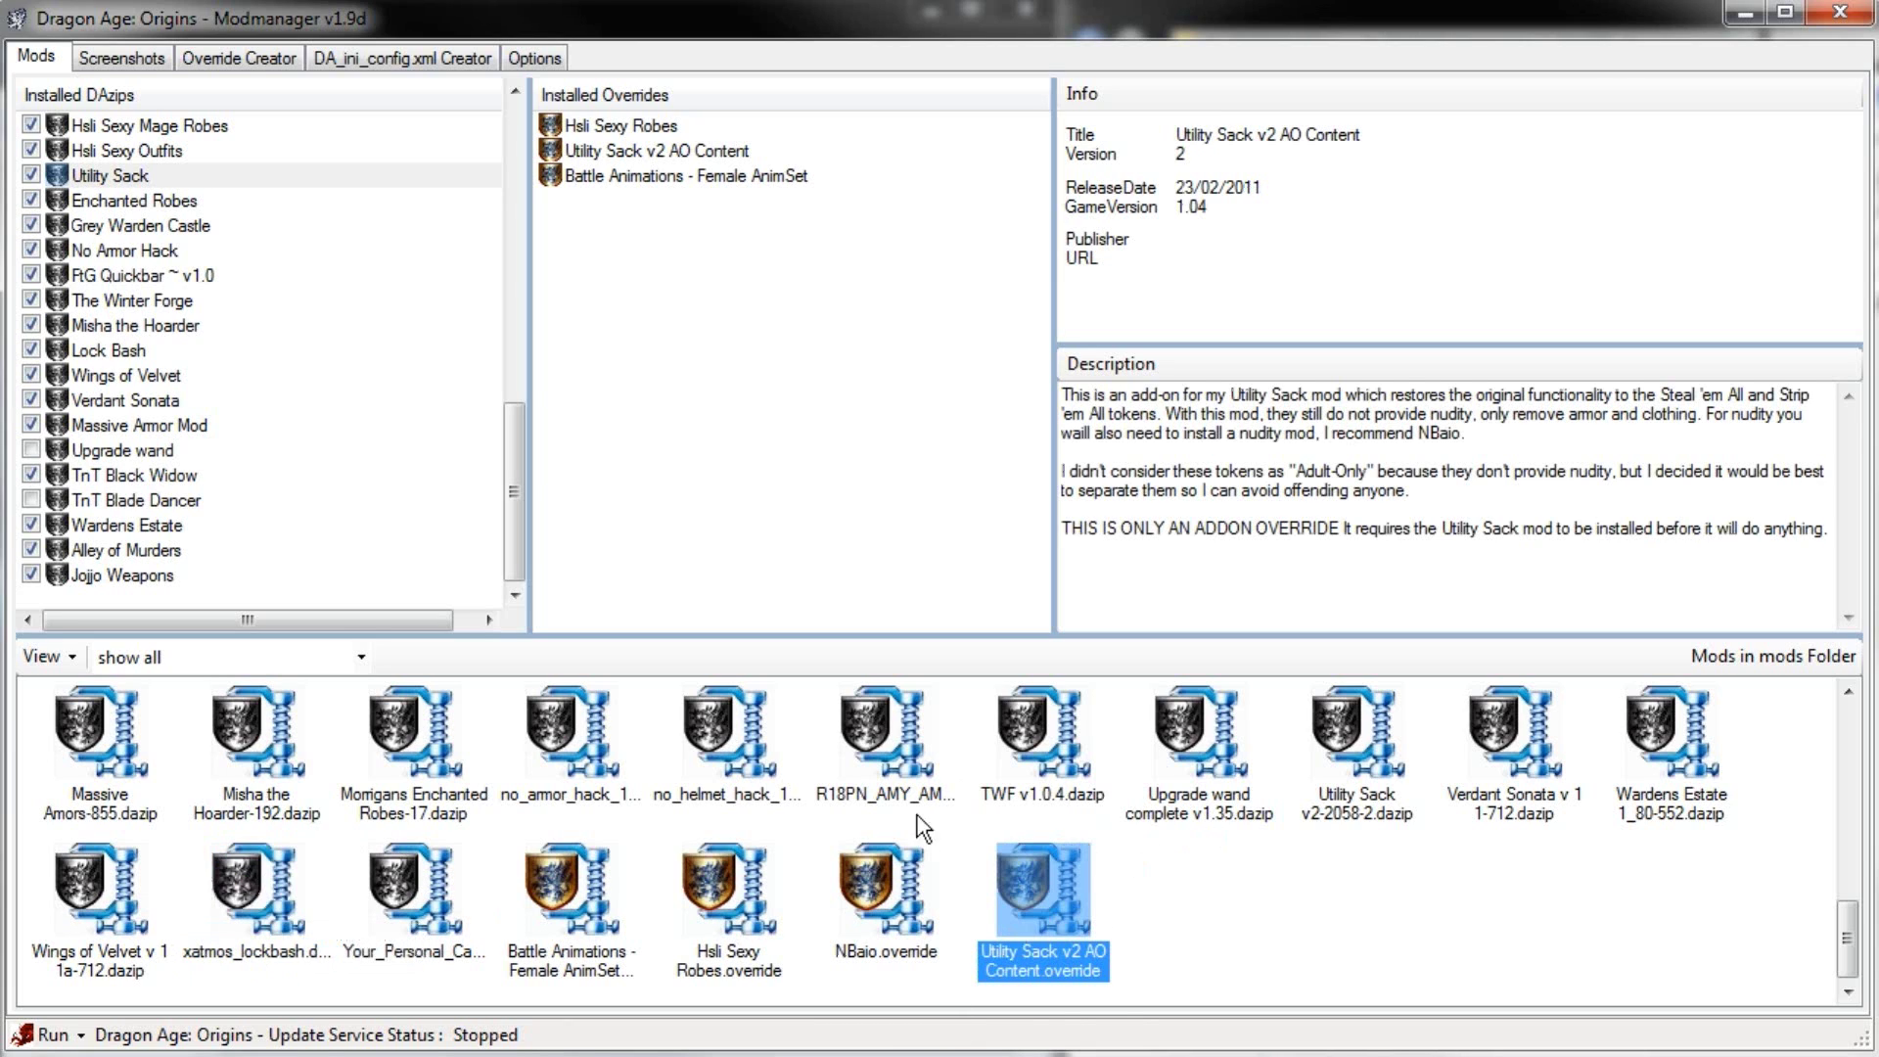
left_click(1194, 854)
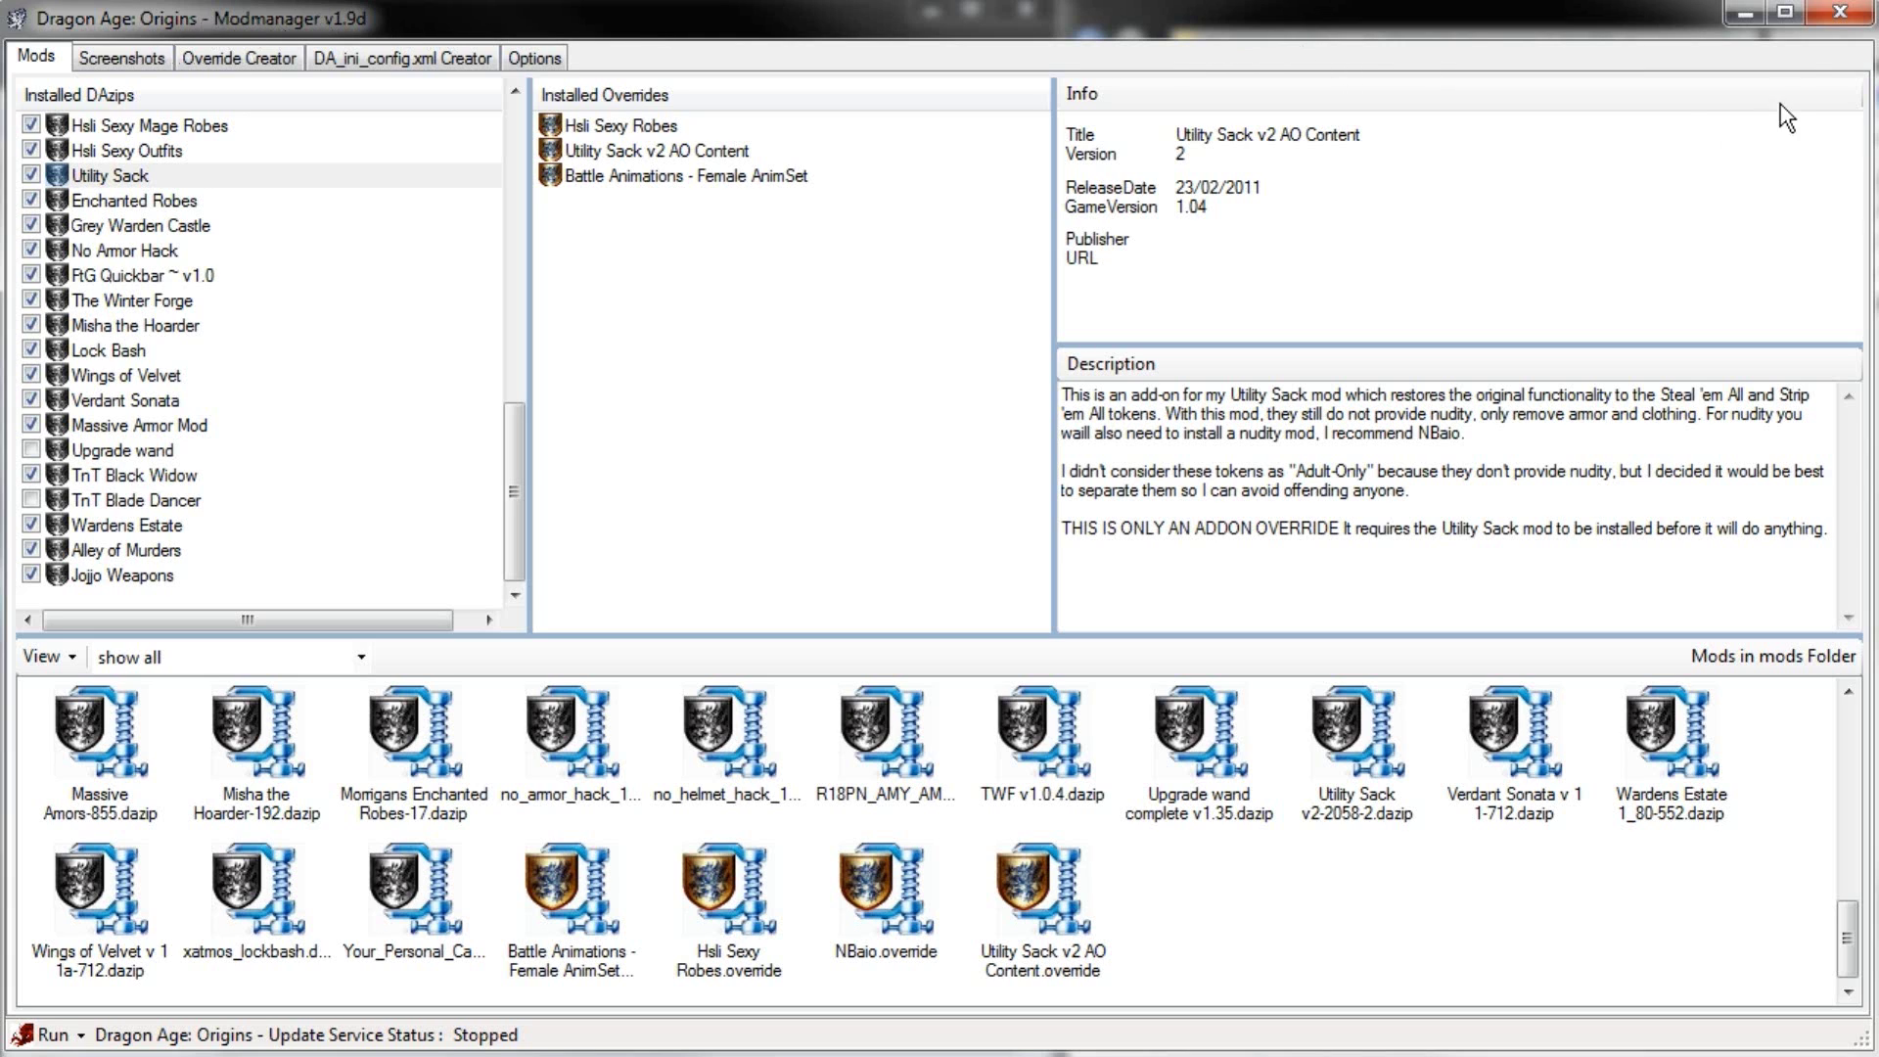
- Close the mod manager and open the extracted White Teeth v1_1-44 folder in DAO Mod Example
left_click(1842, 11)
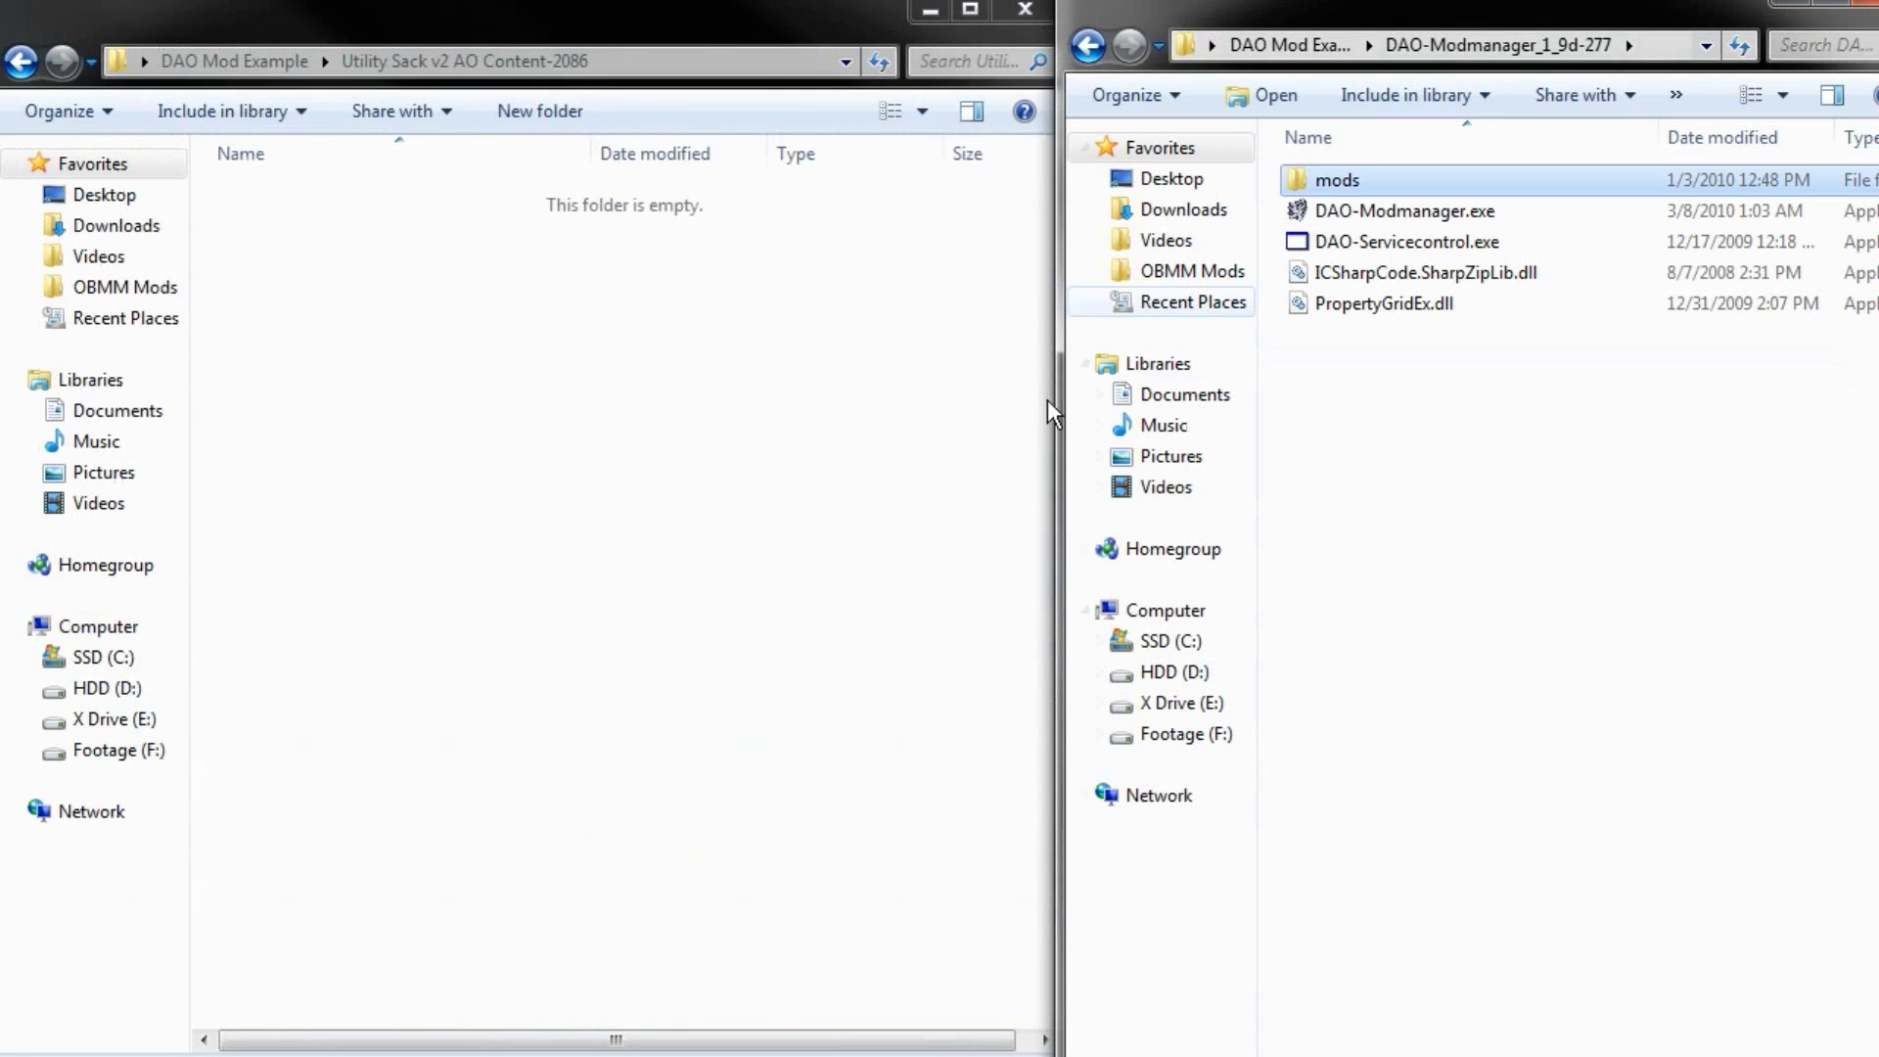
left_click(281, 63)
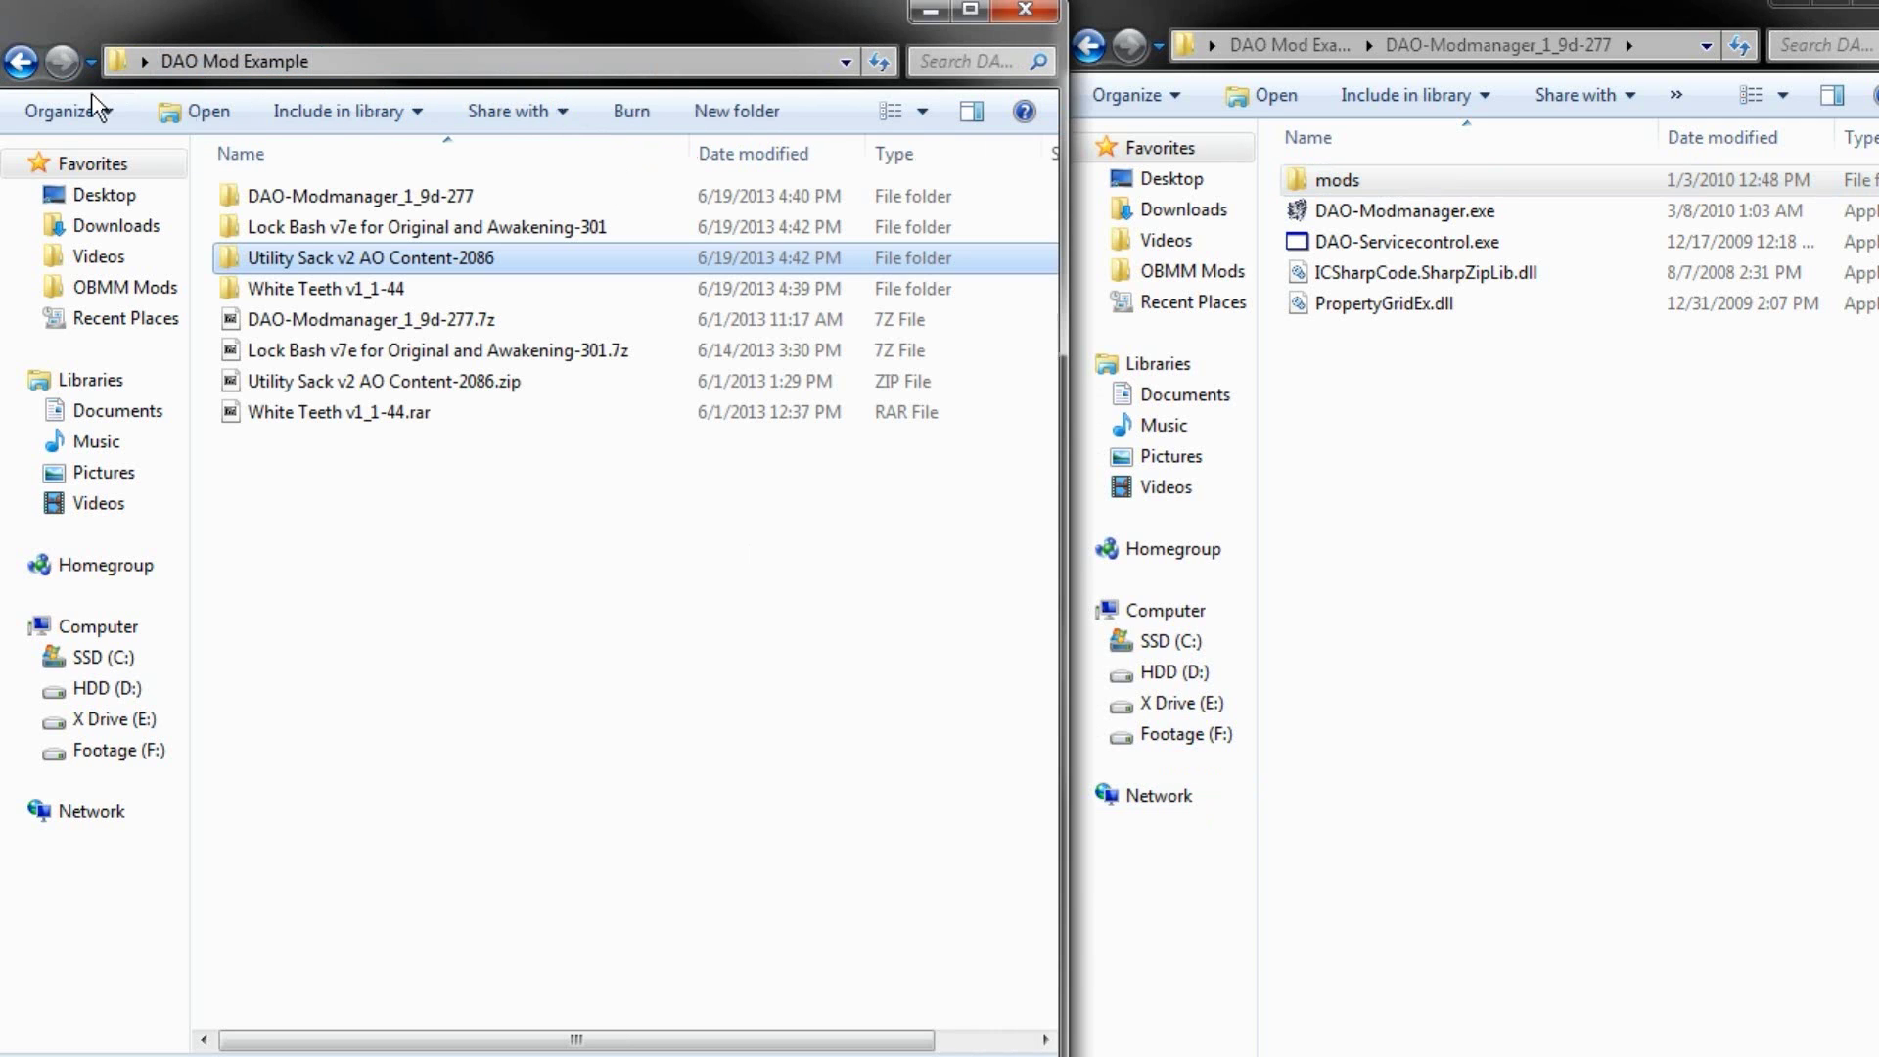
double_click(401, 288)
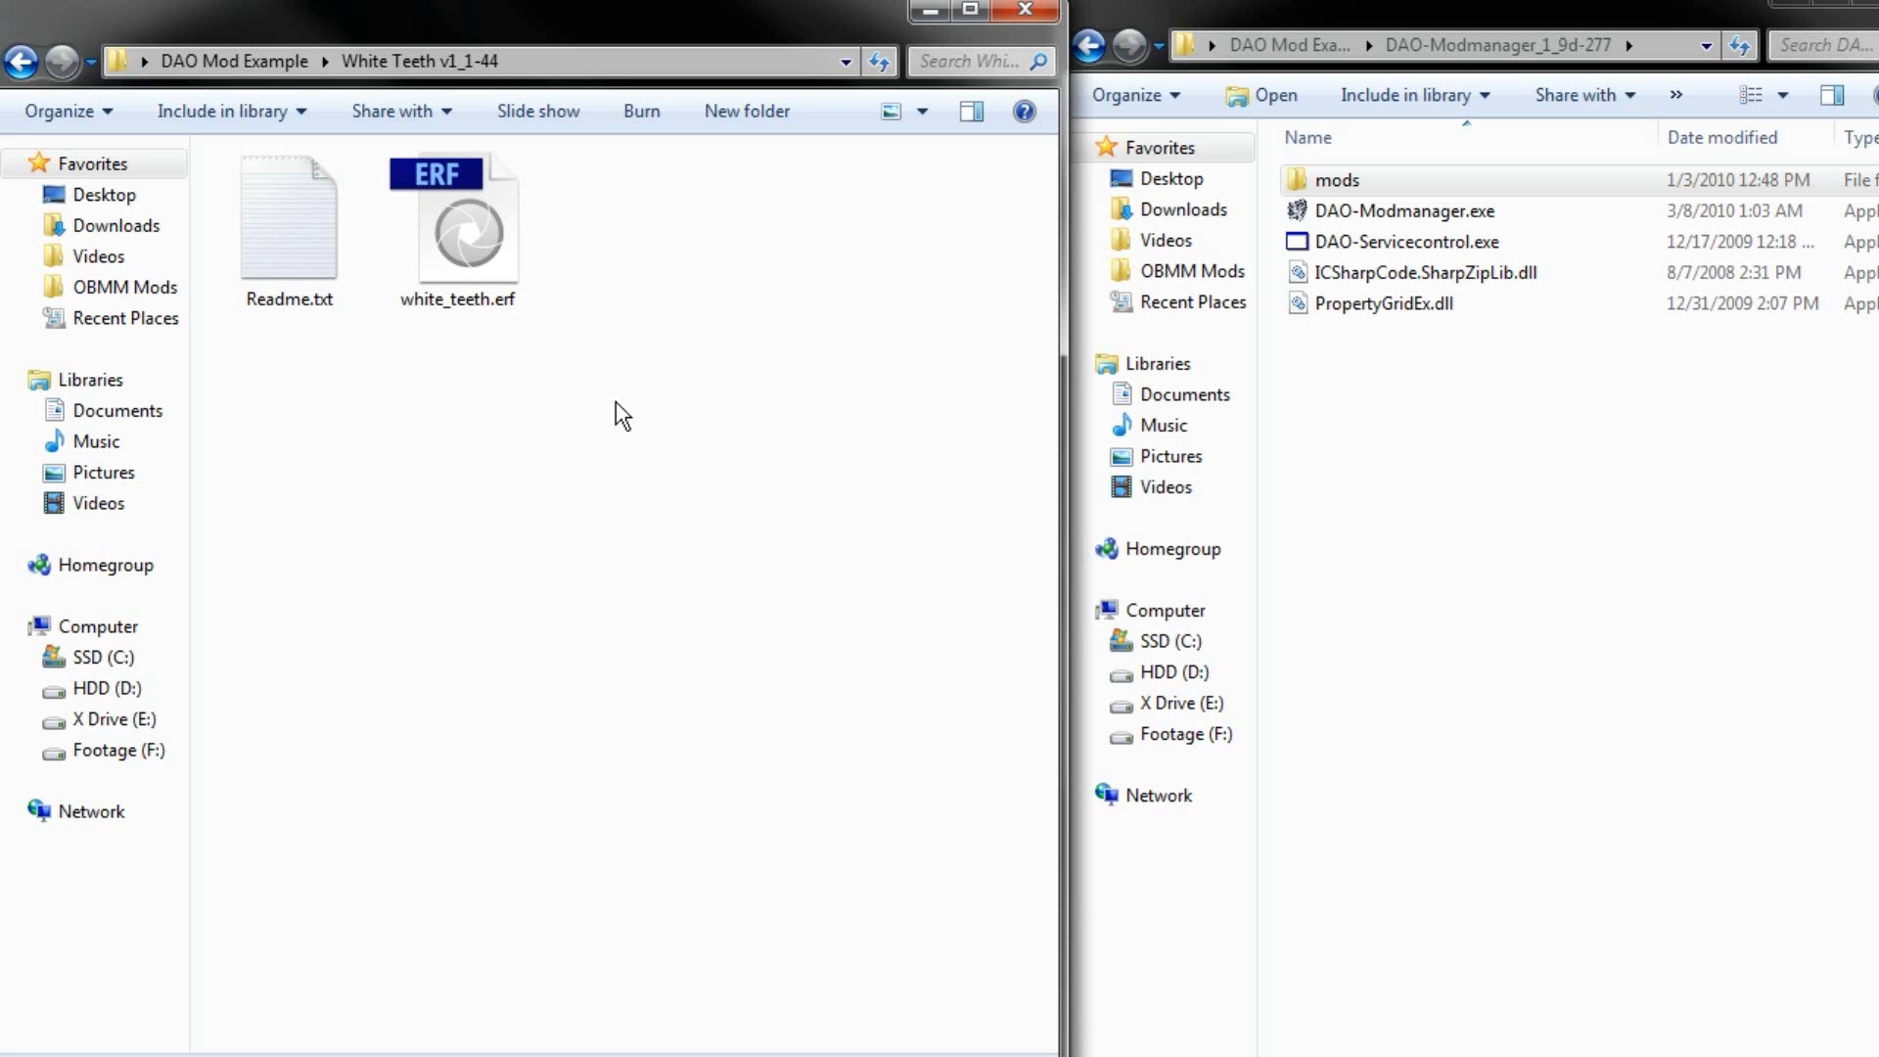
- View the contents of the mod manager's mods folder and return to the DAO-Modmanager_1_9d-277 folder
left_click(1520, 528)
double_click(1415, 186)
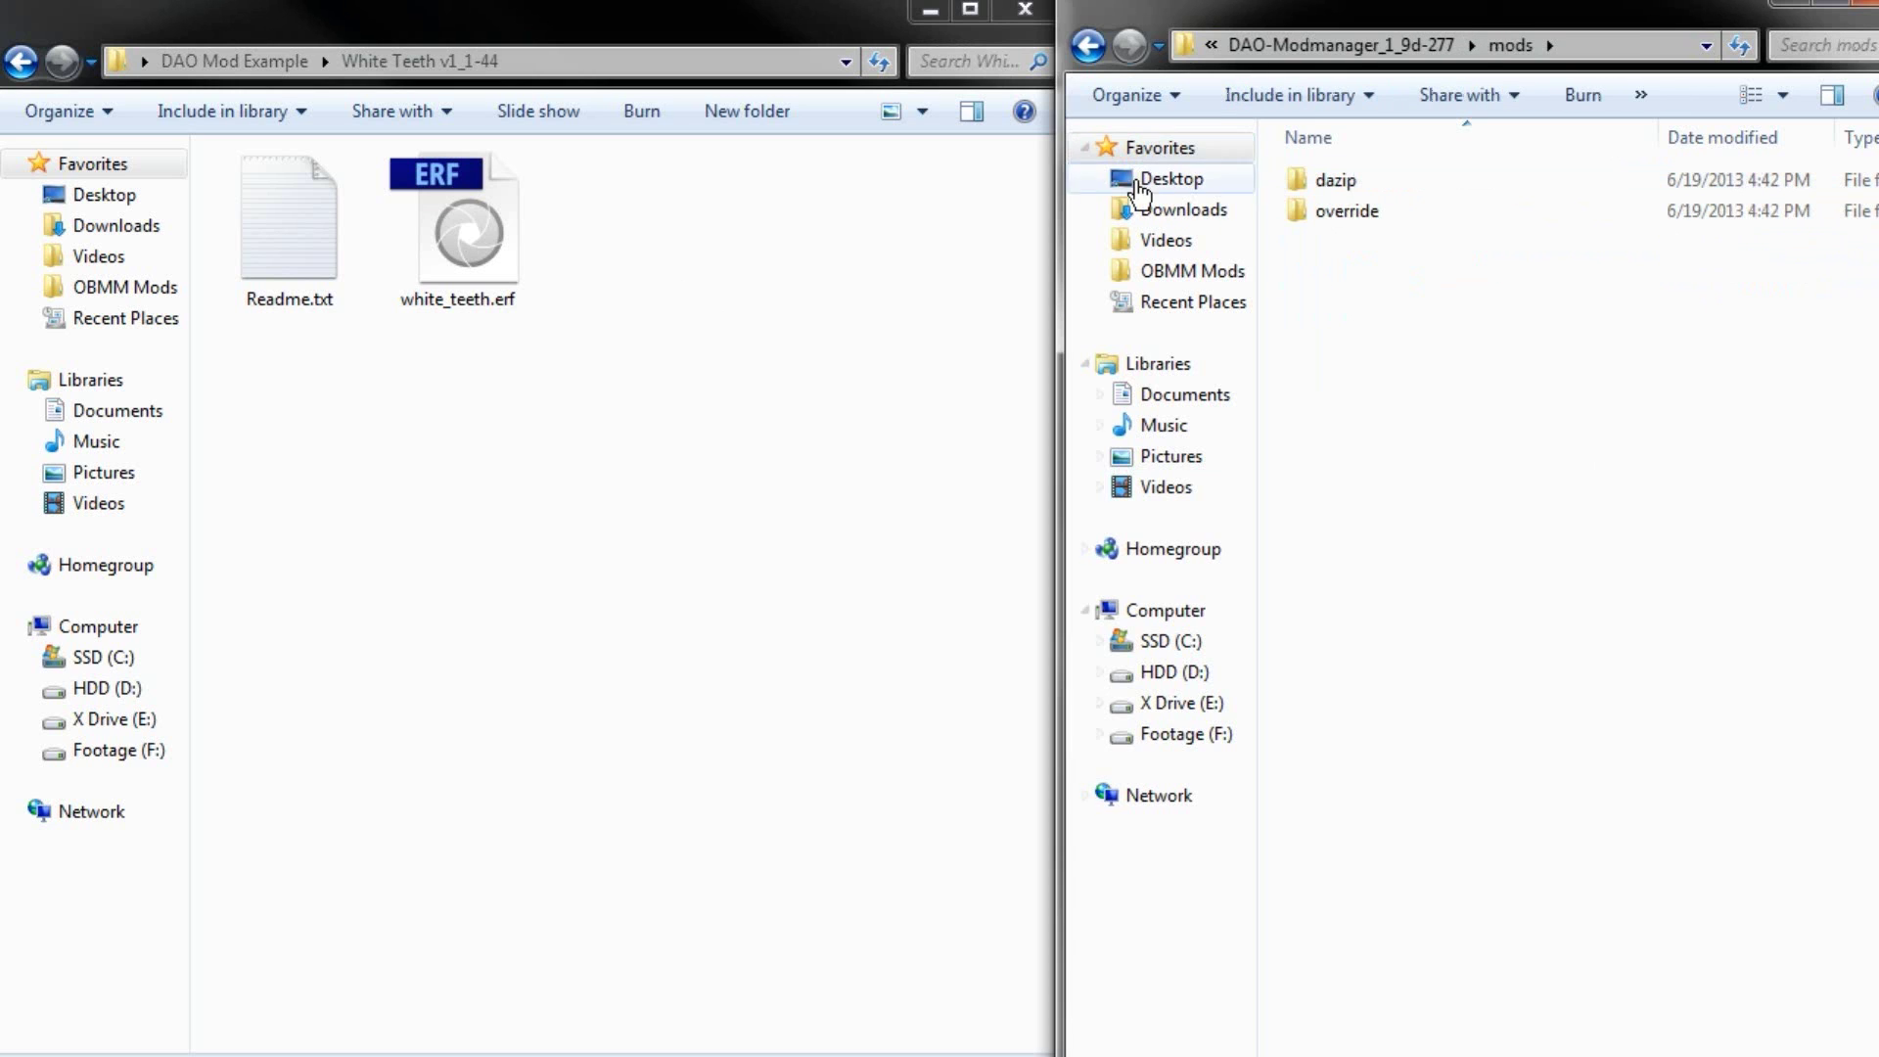
left_click(1351, 46)
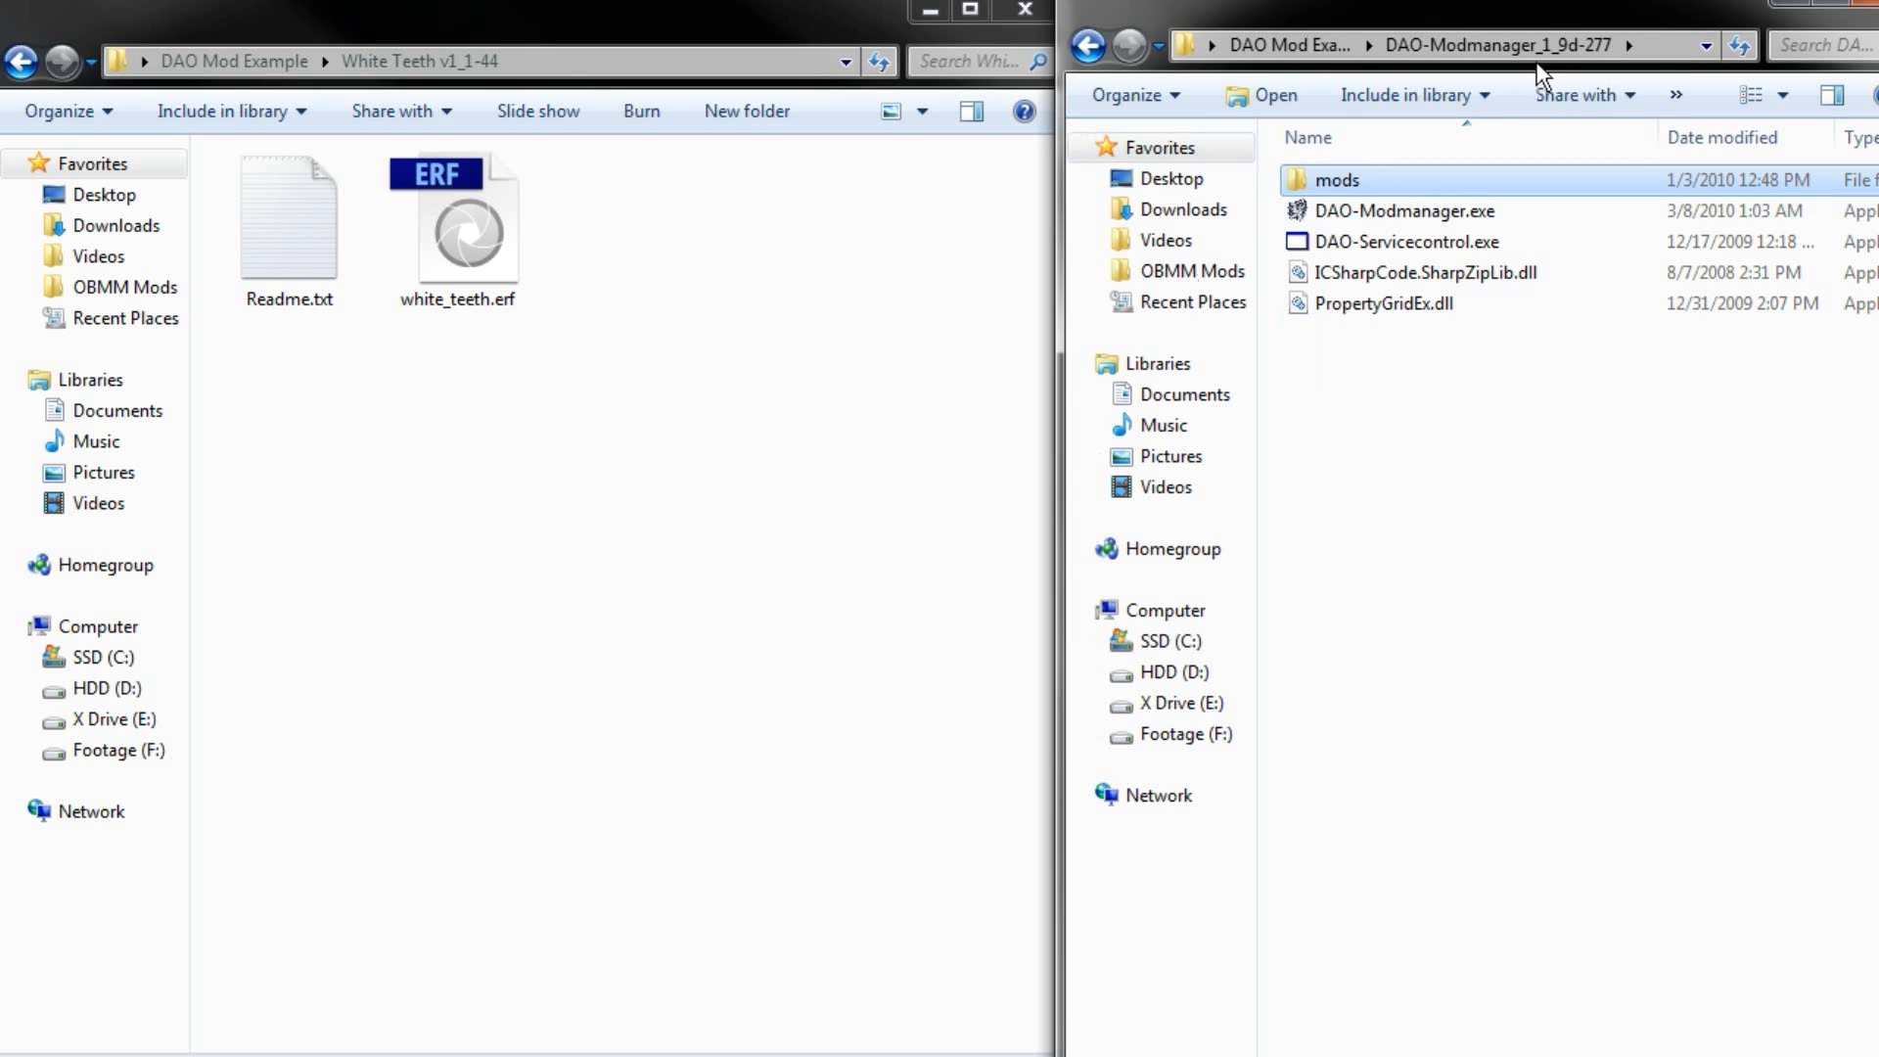
- In the second Explorer window, open Documents > BioWare > Dragon Age > packages > core > override and locate white_teeth.erf
left_click(1307, 44)
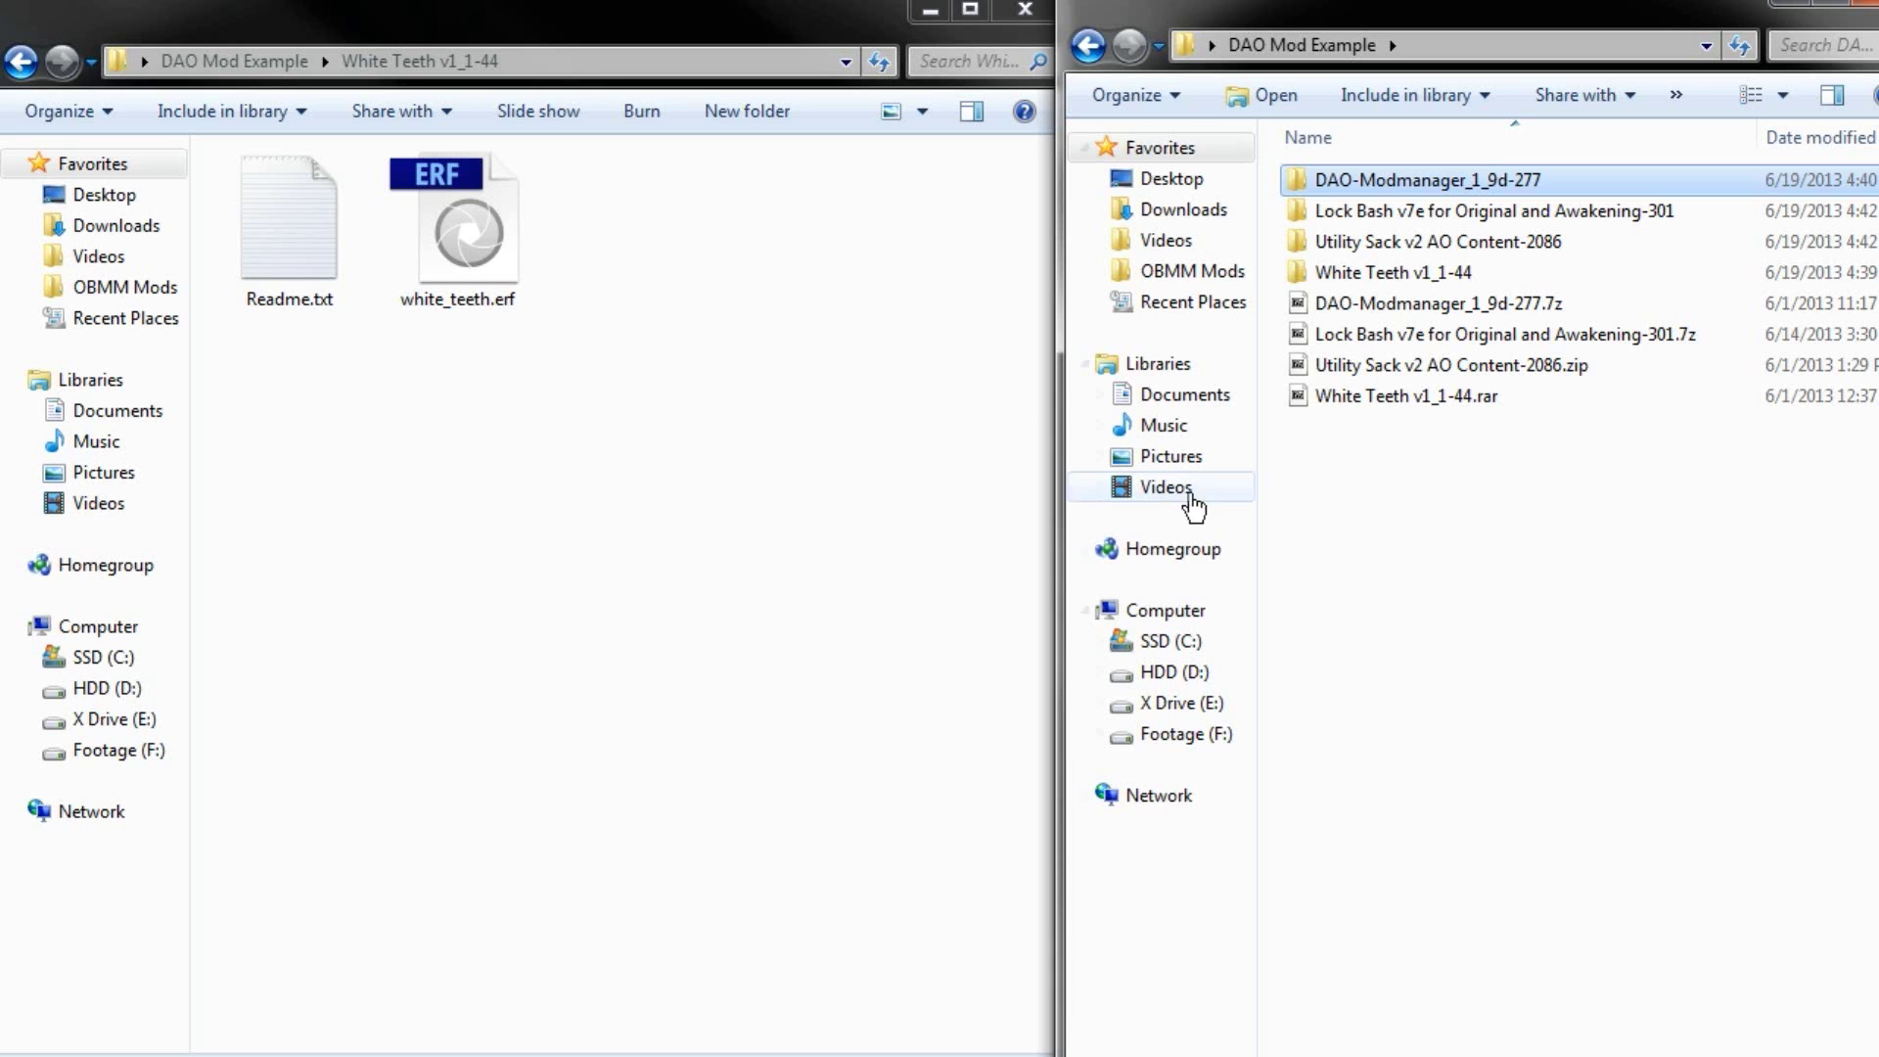
left_click(1226, 402)
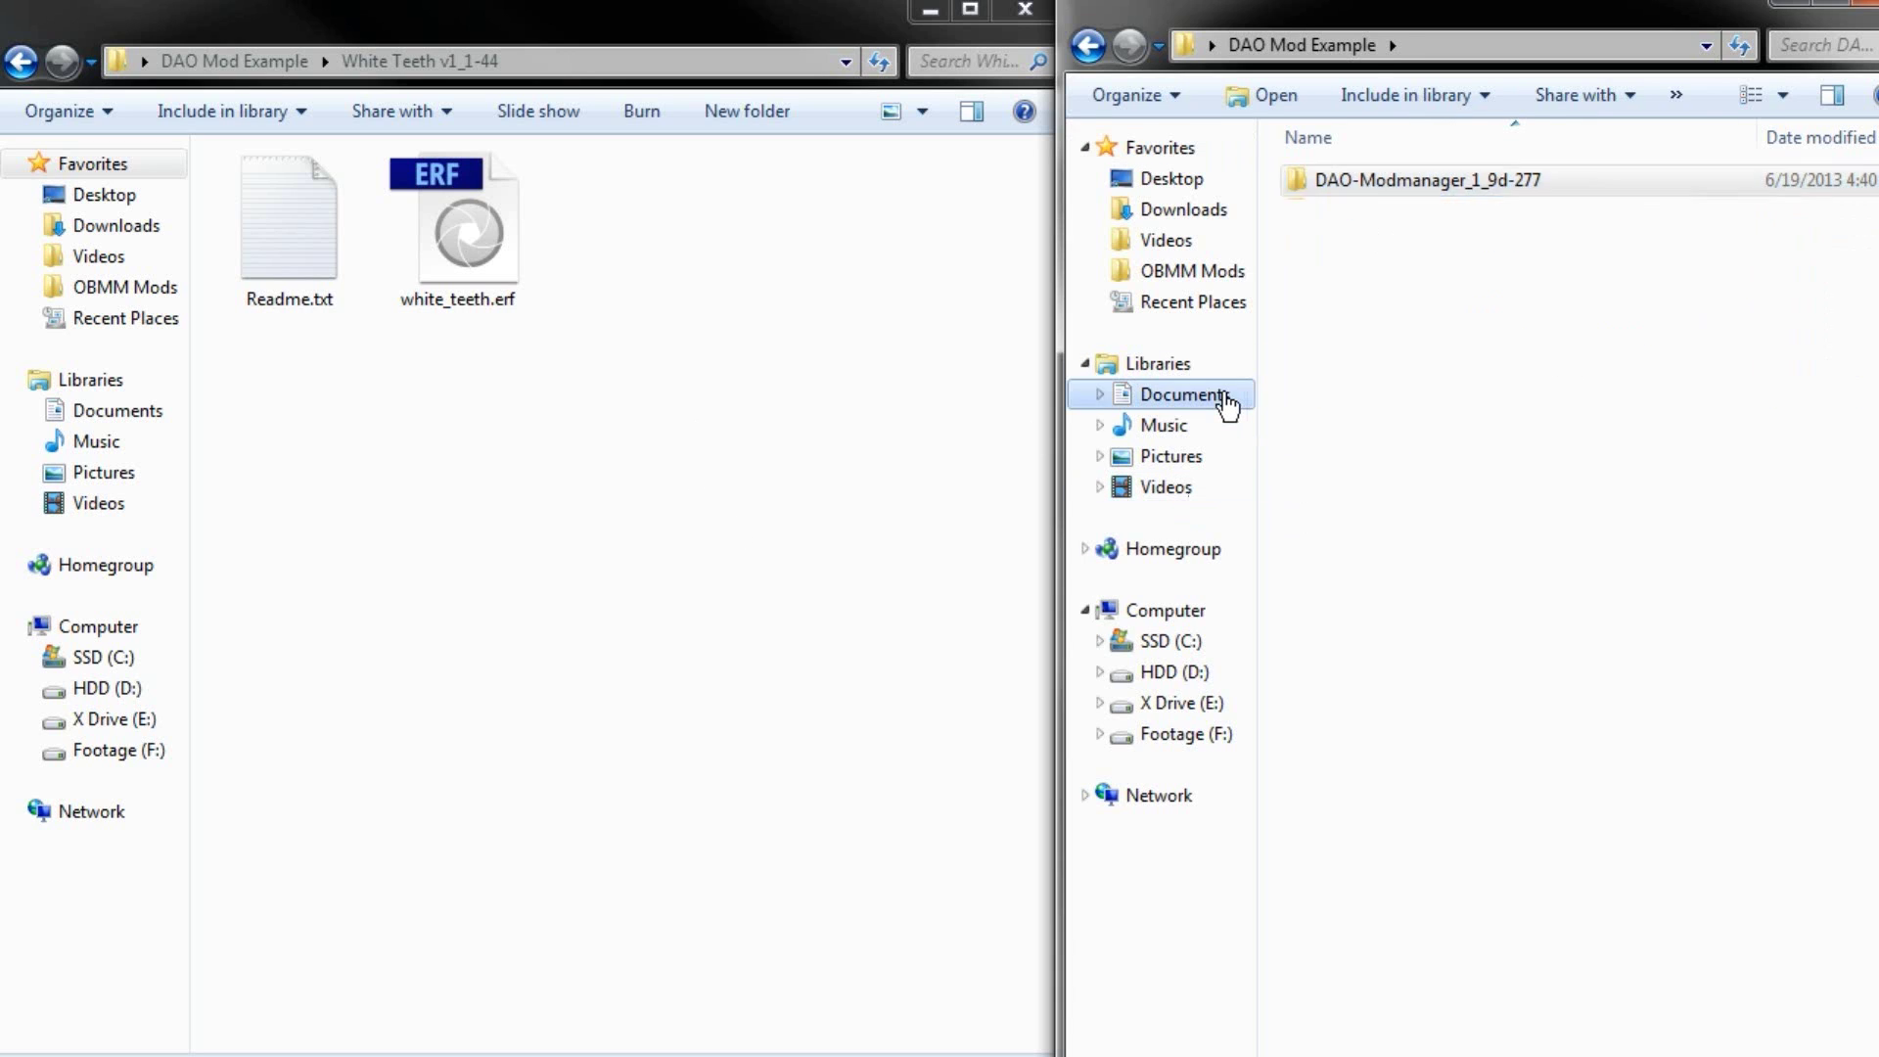
double_click(1394, 333)
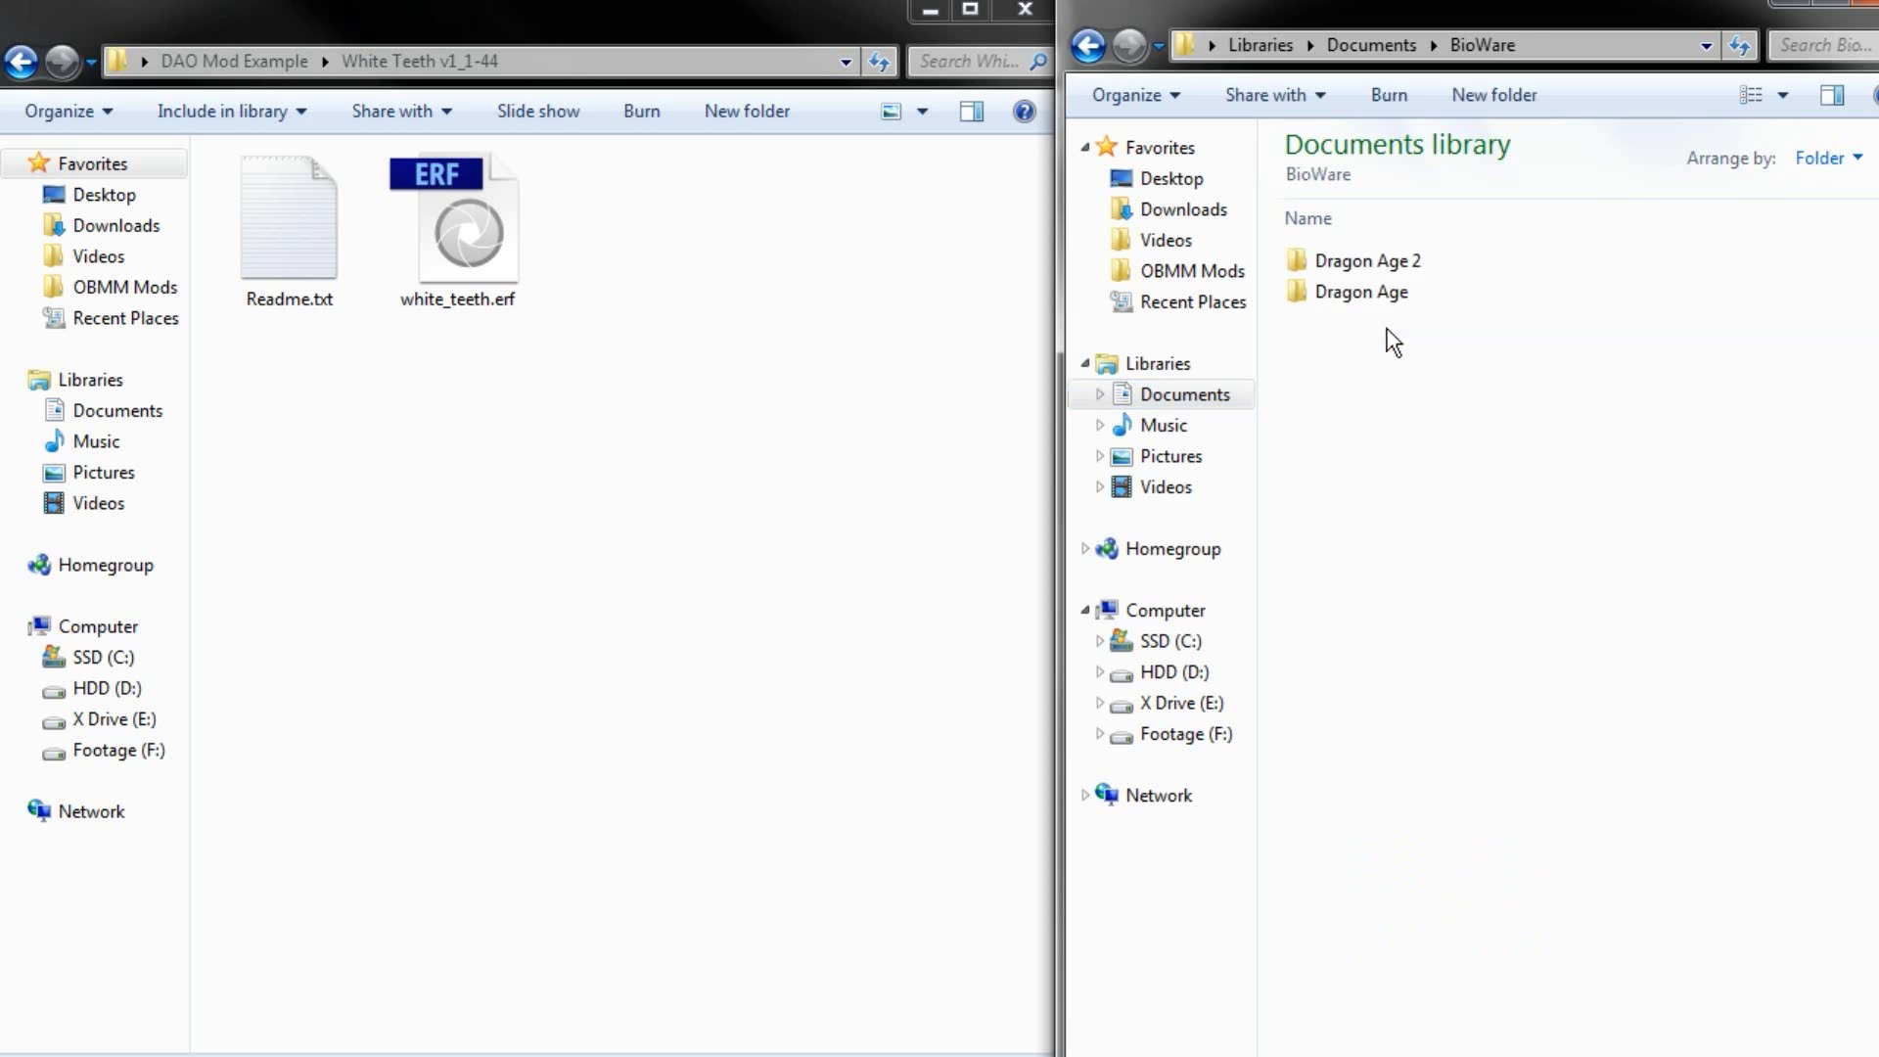
double_click(1419, 295)
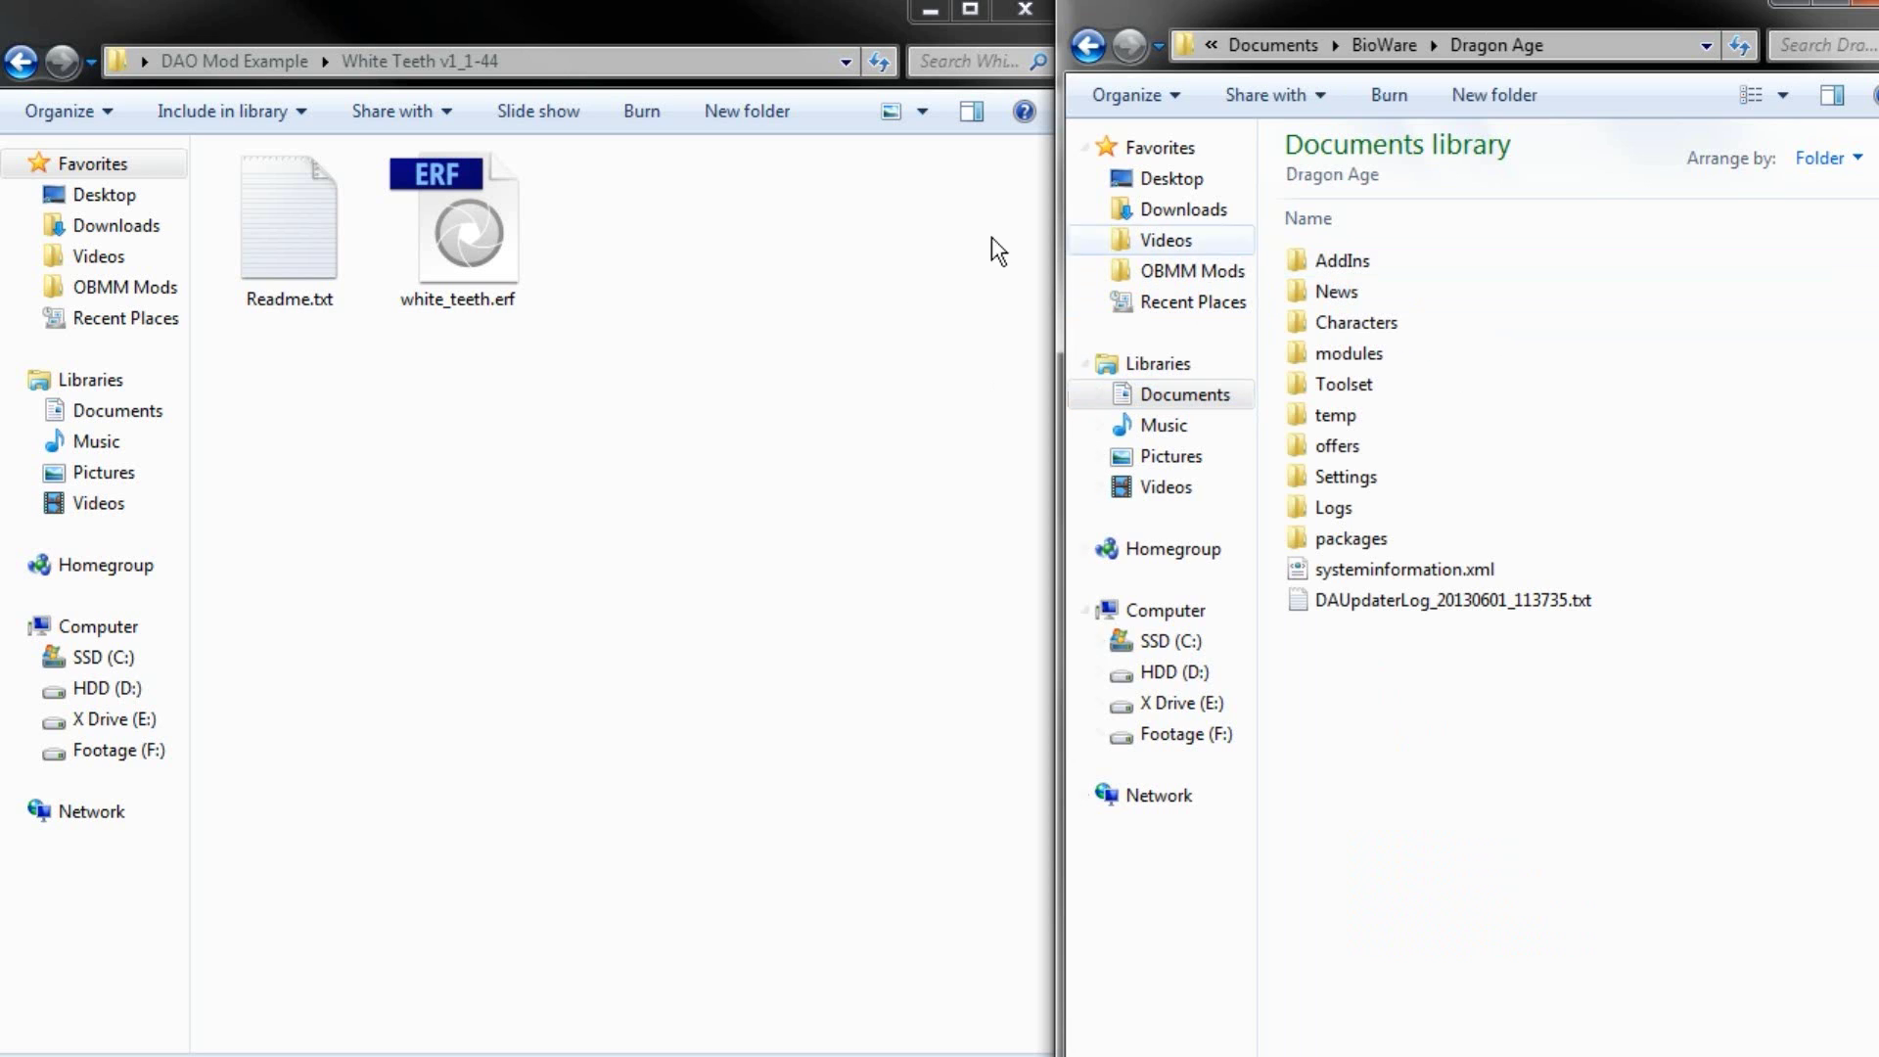
double_click(1388, 537)
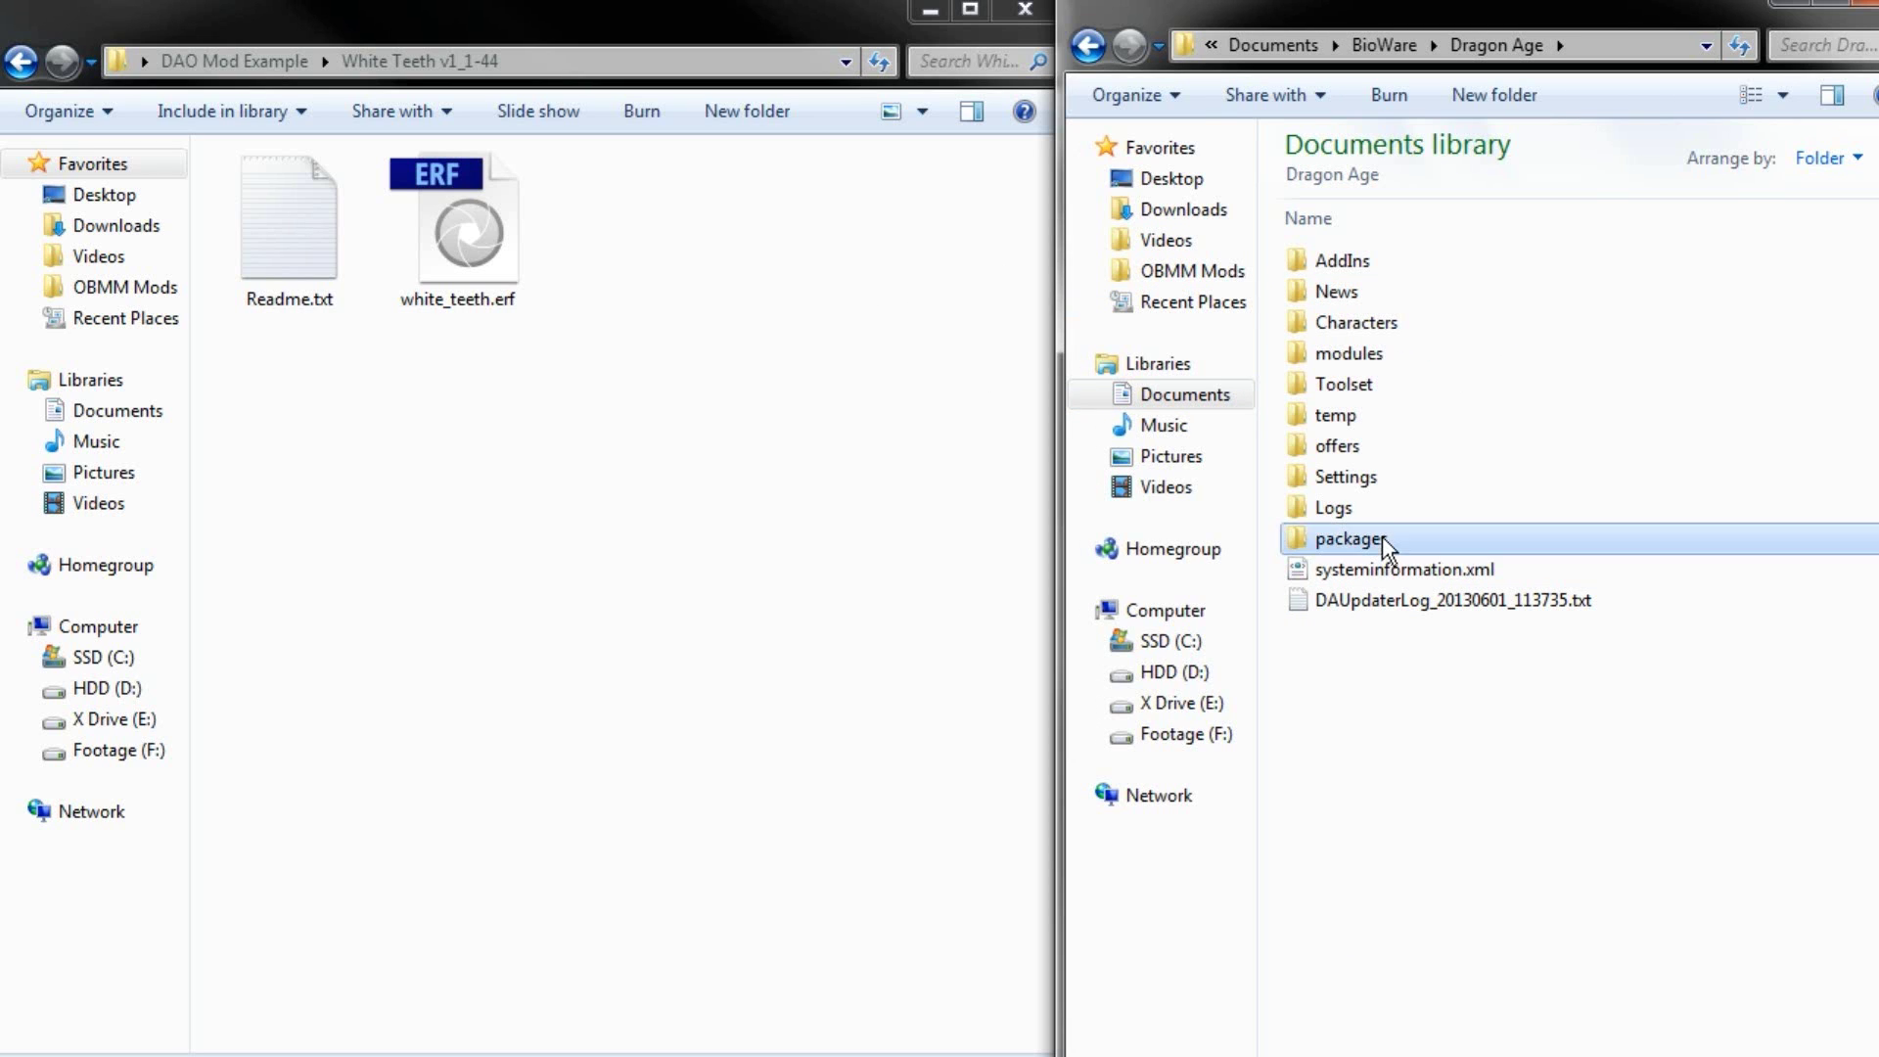
double_click(1388, 274)
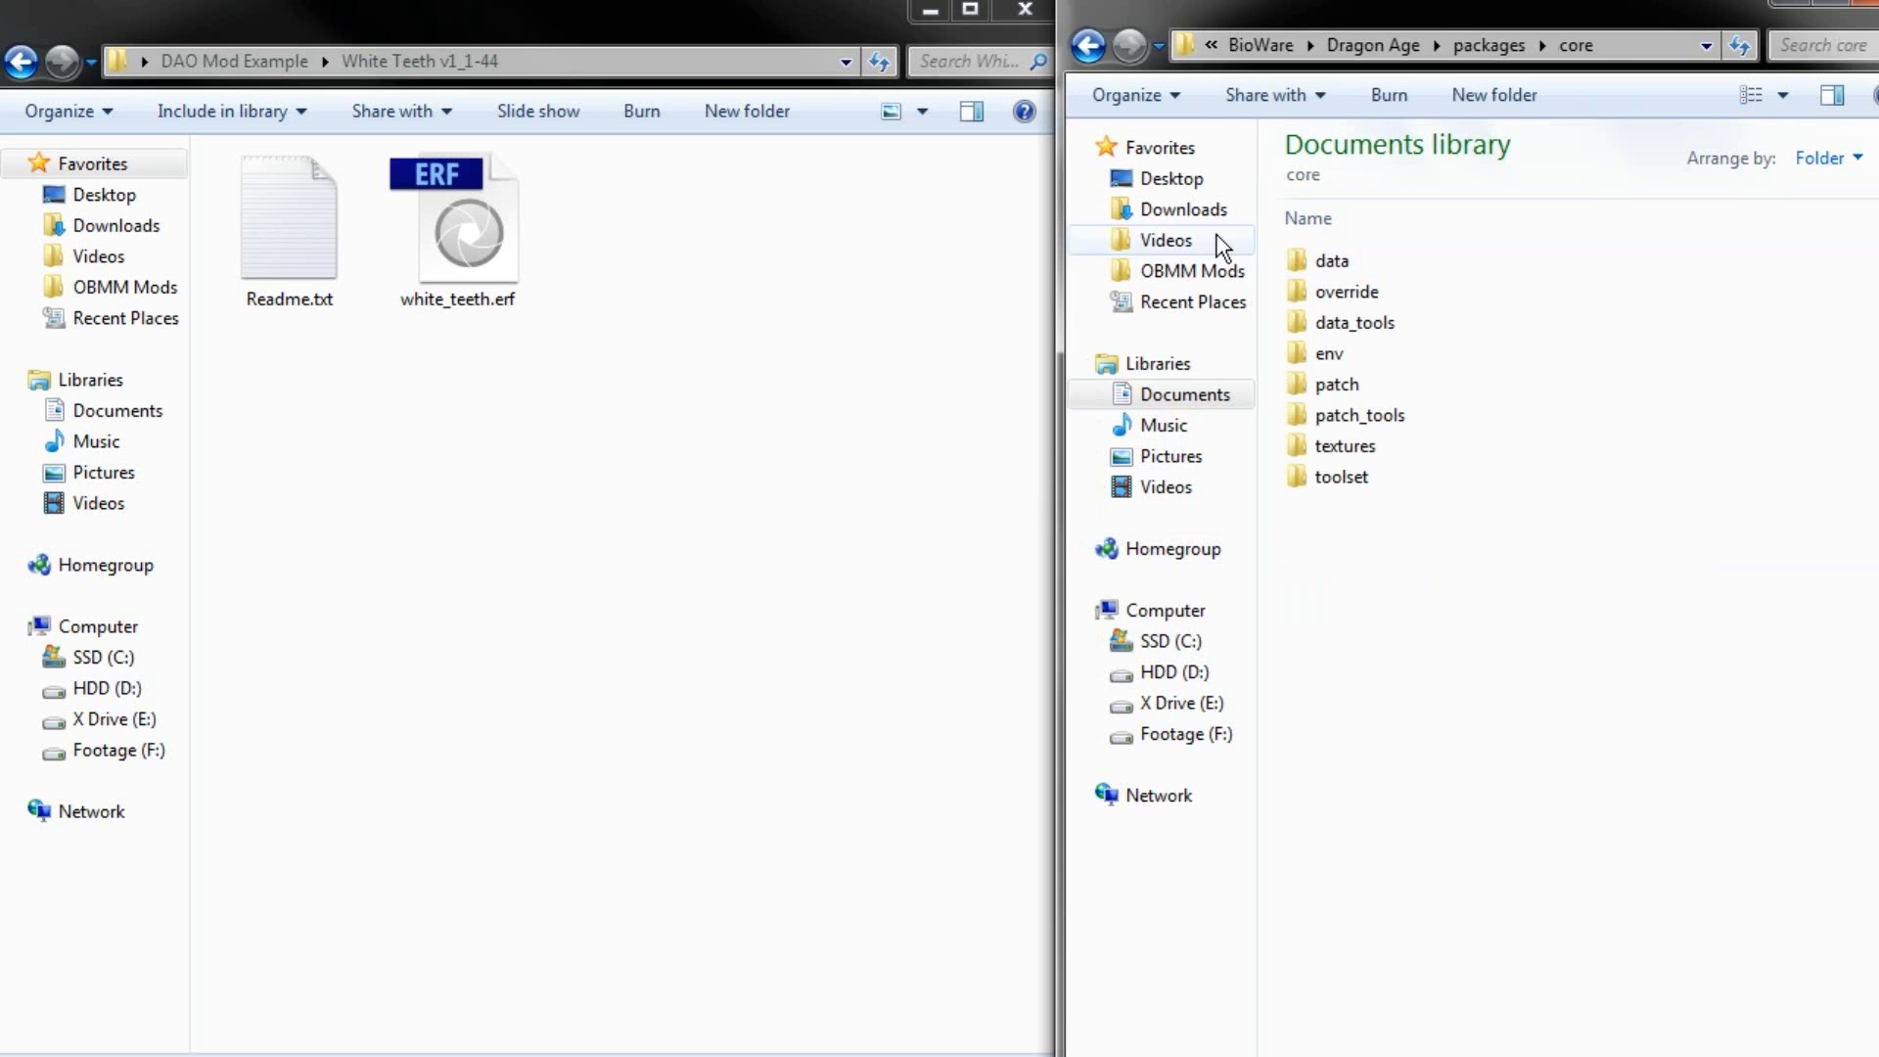
double_click(1390, 285)
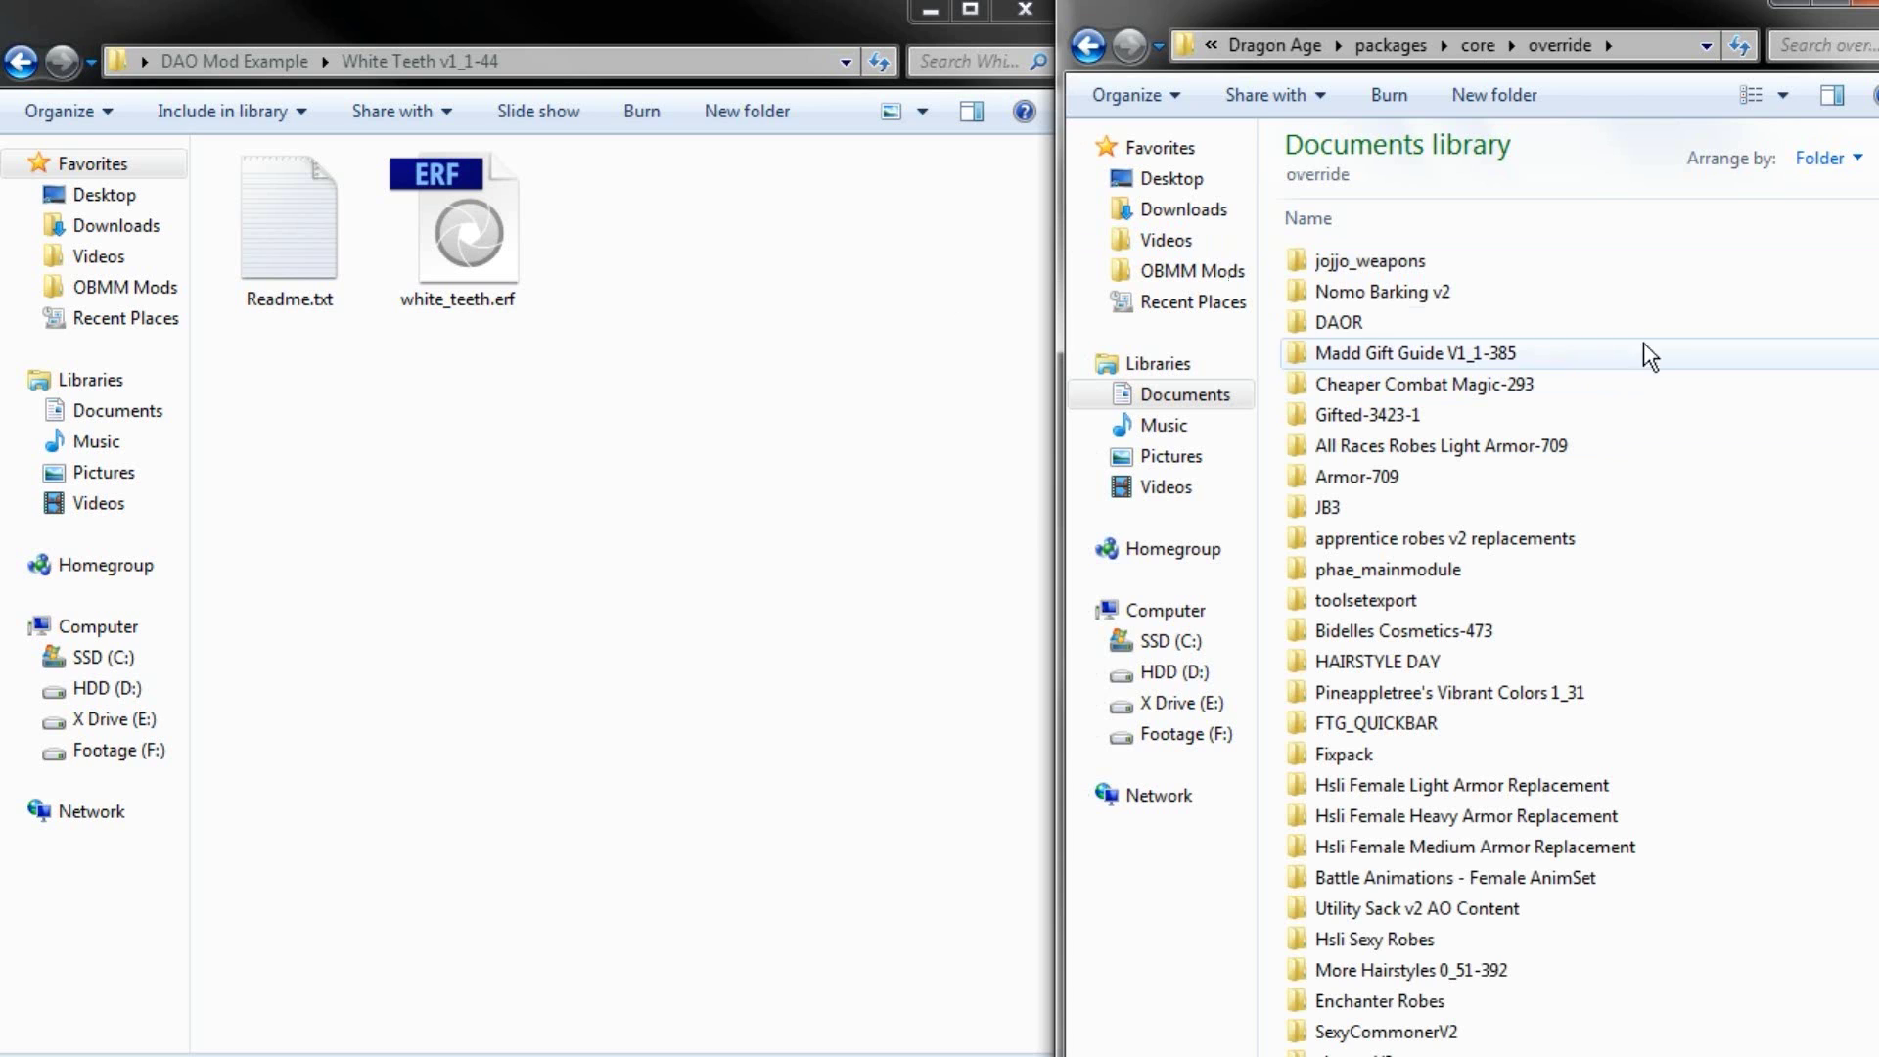
left_click(1703, 578)
scroll(1705, 585, "down", 6)
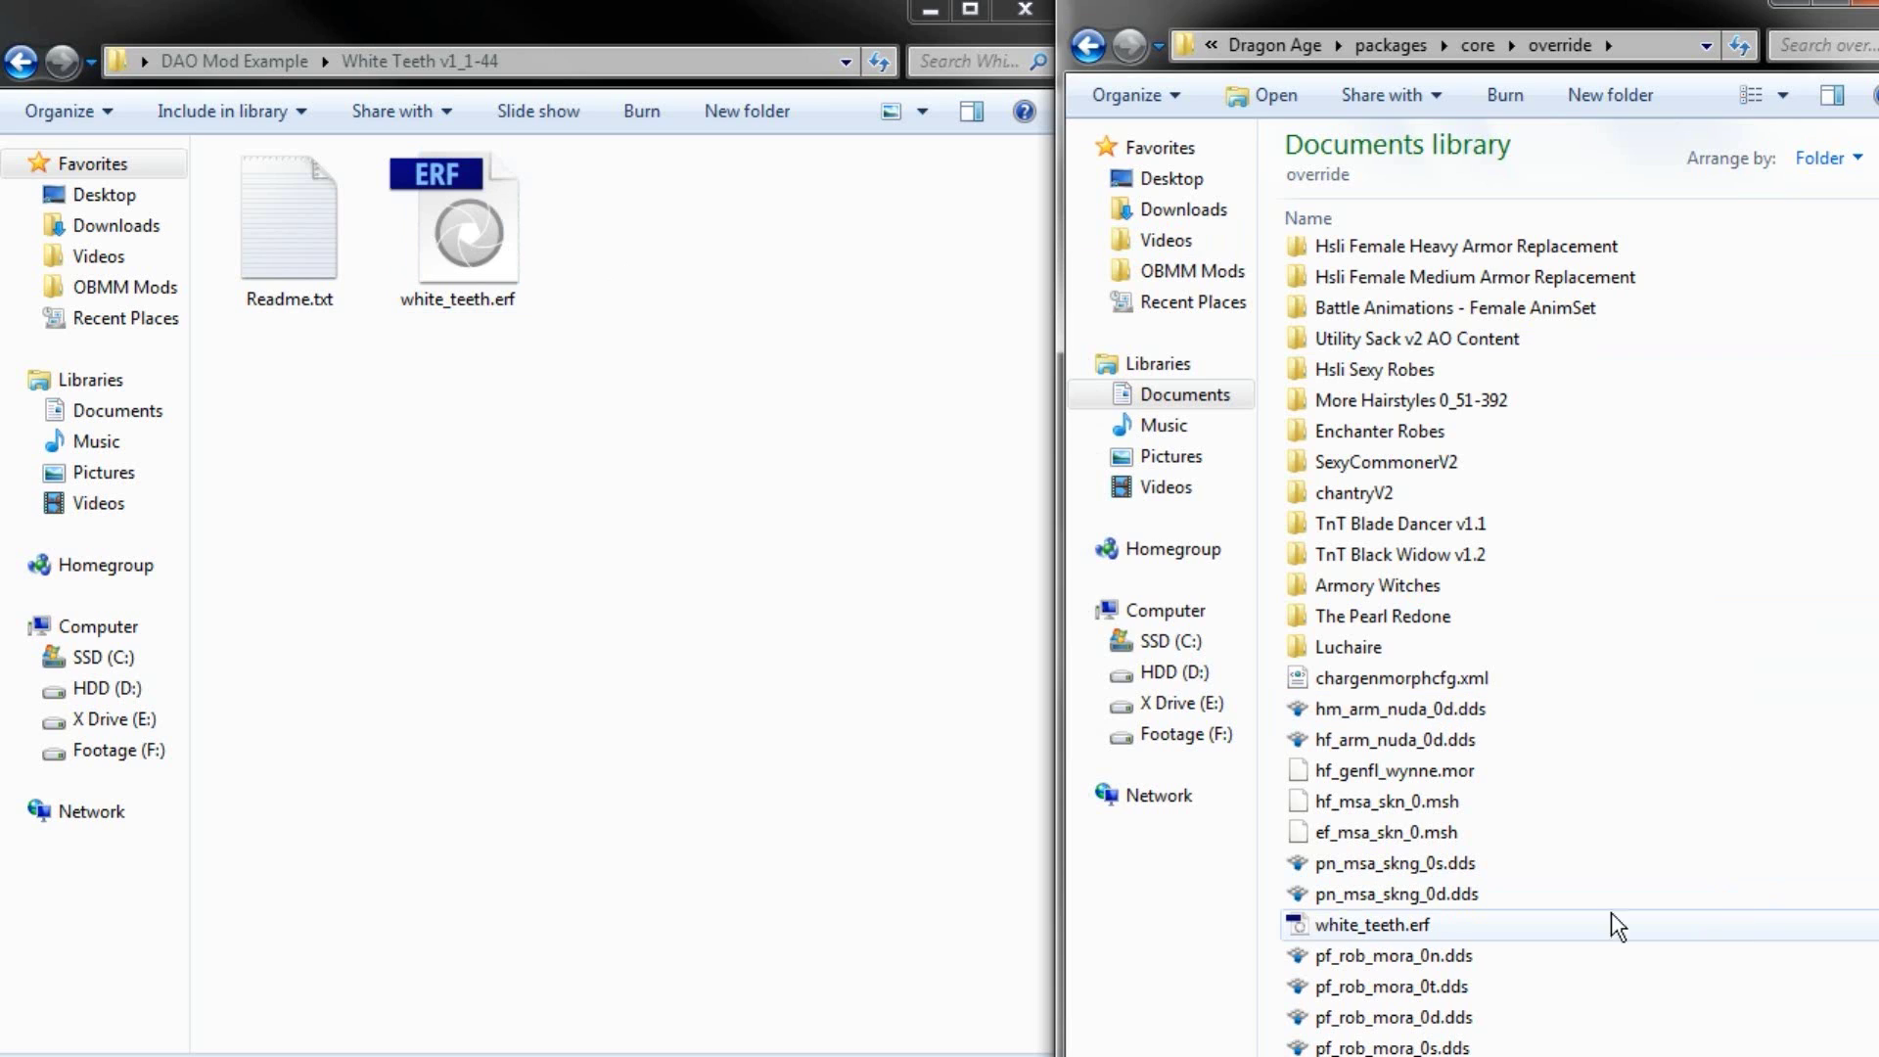
- Look through the files in the SexyCommonerV2 mod folder and return to the override folder
left_click(1390, 925)
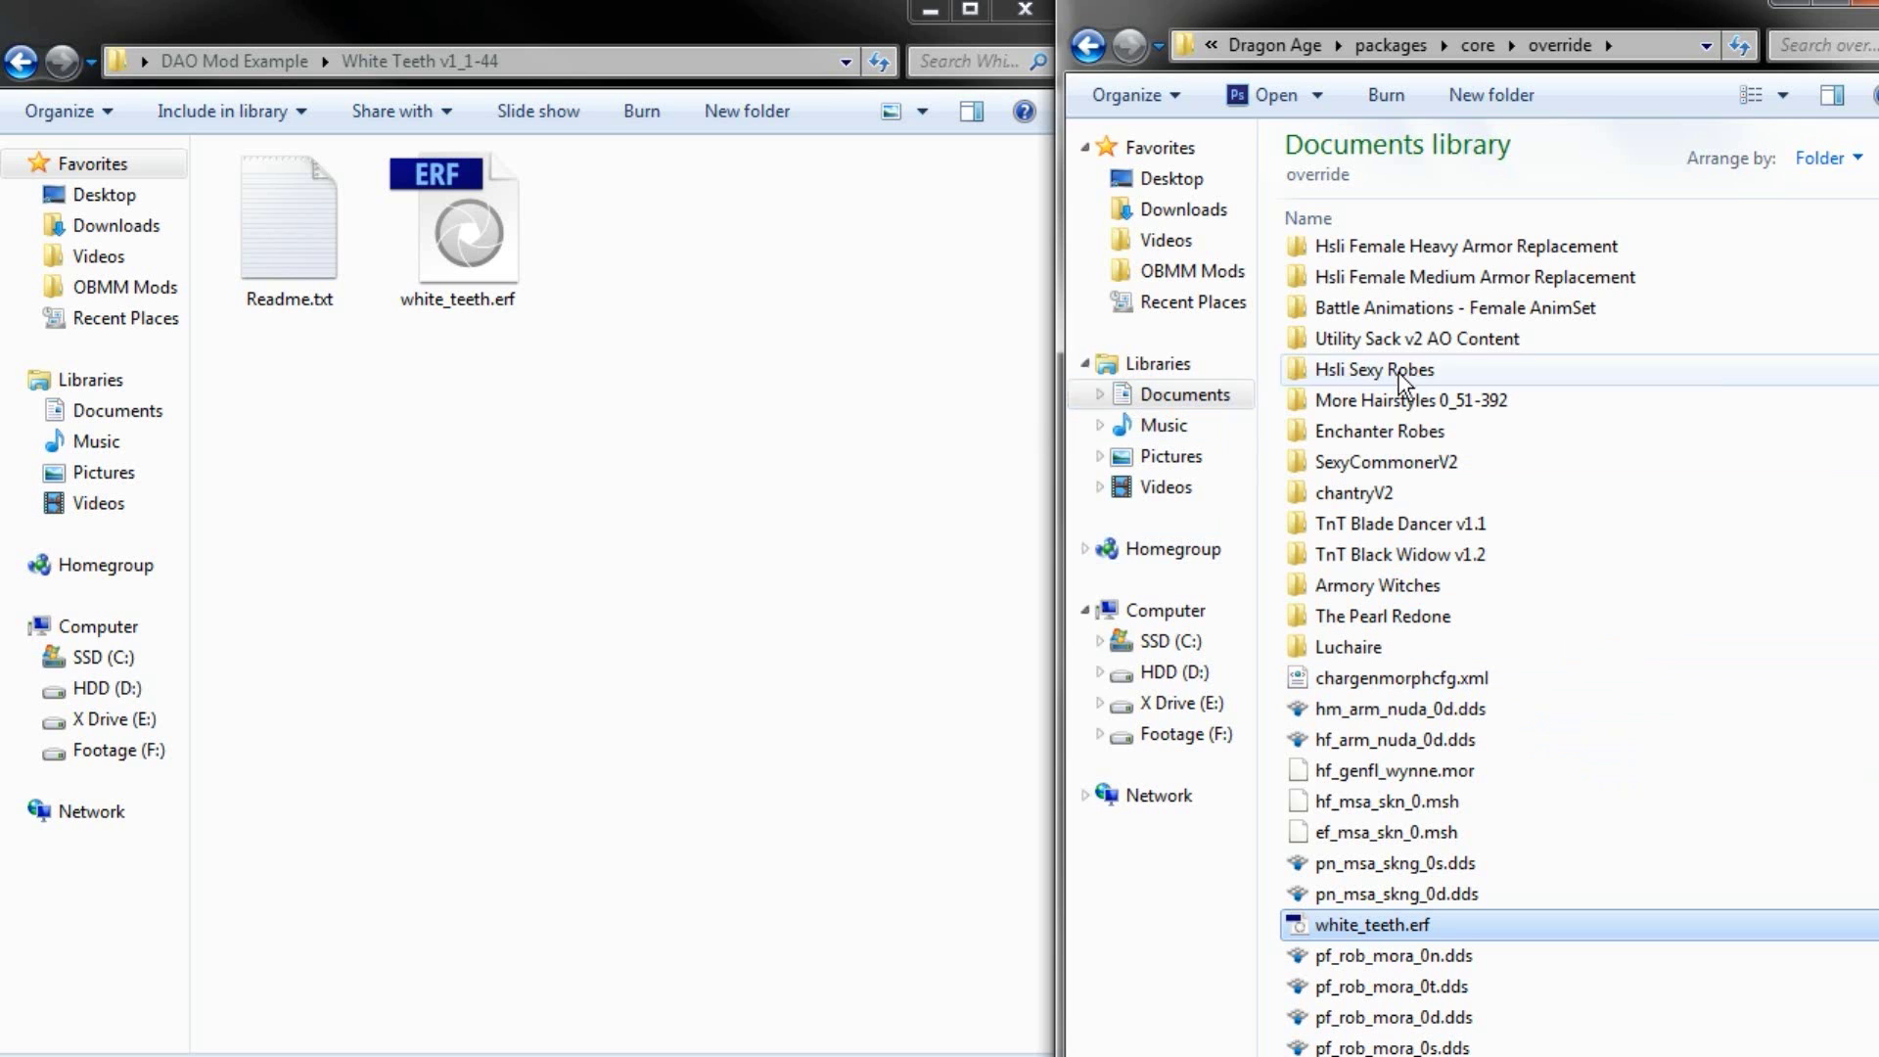
double_click(1439, 462)
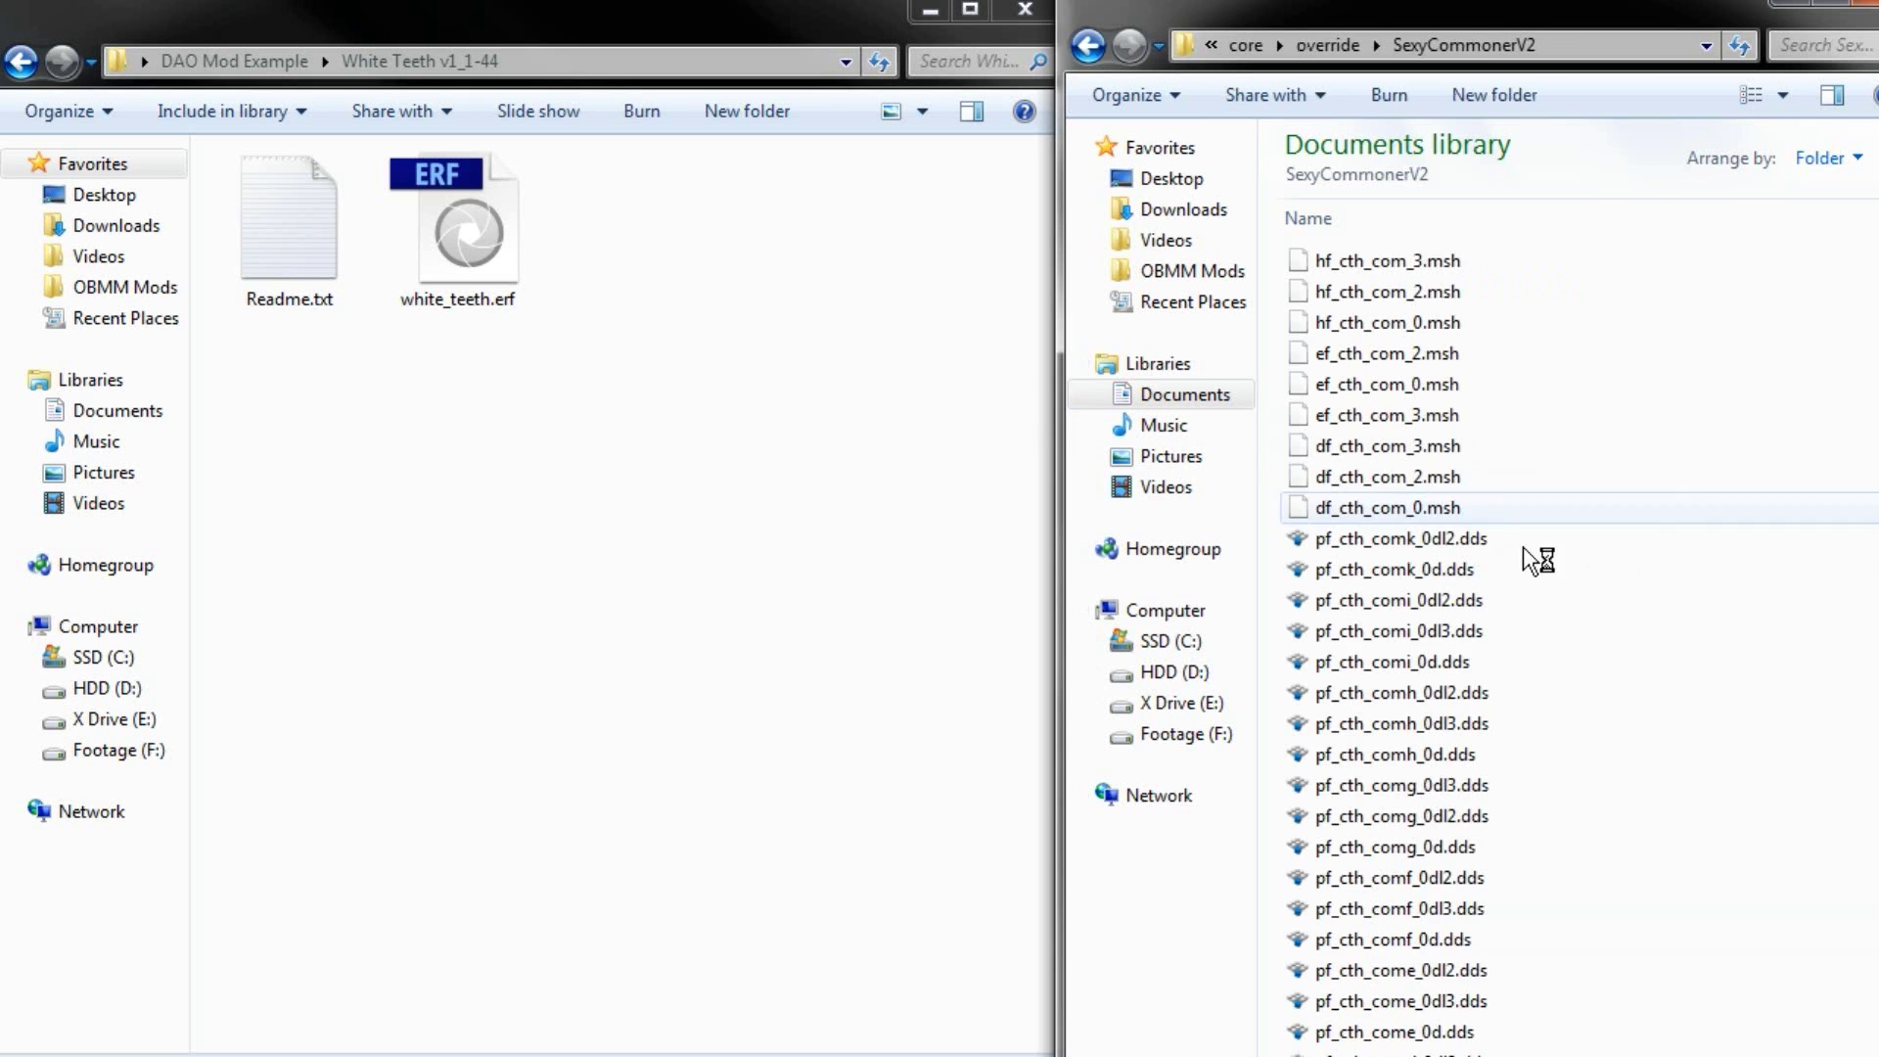
scroll(1654, 507, "down", 5)
scroll(1654, 503, "down", 5)
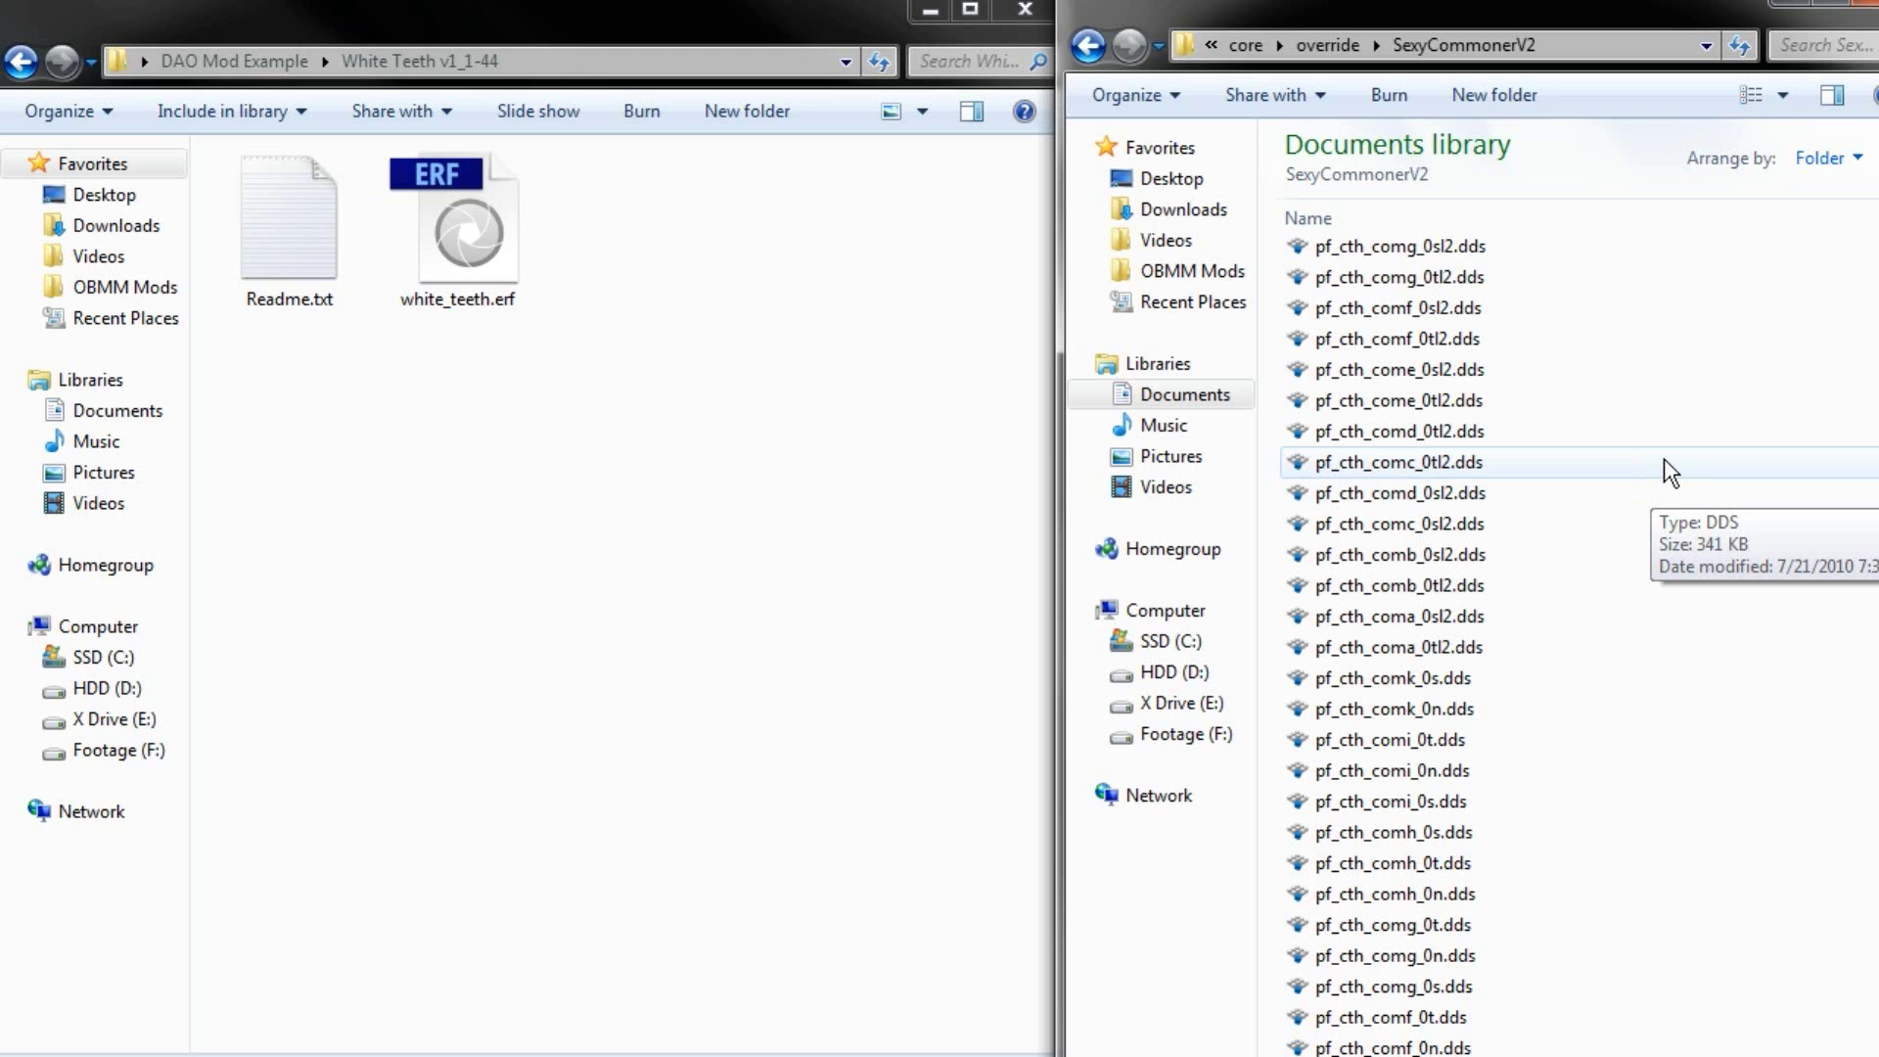
left_click(1329, 46)
- Examine how the override folder holds both mod subfolders, such as Bidelles Cosmetics-473 and chantryV2, and loose mod files
scroll(1661, 653, "down", 6)
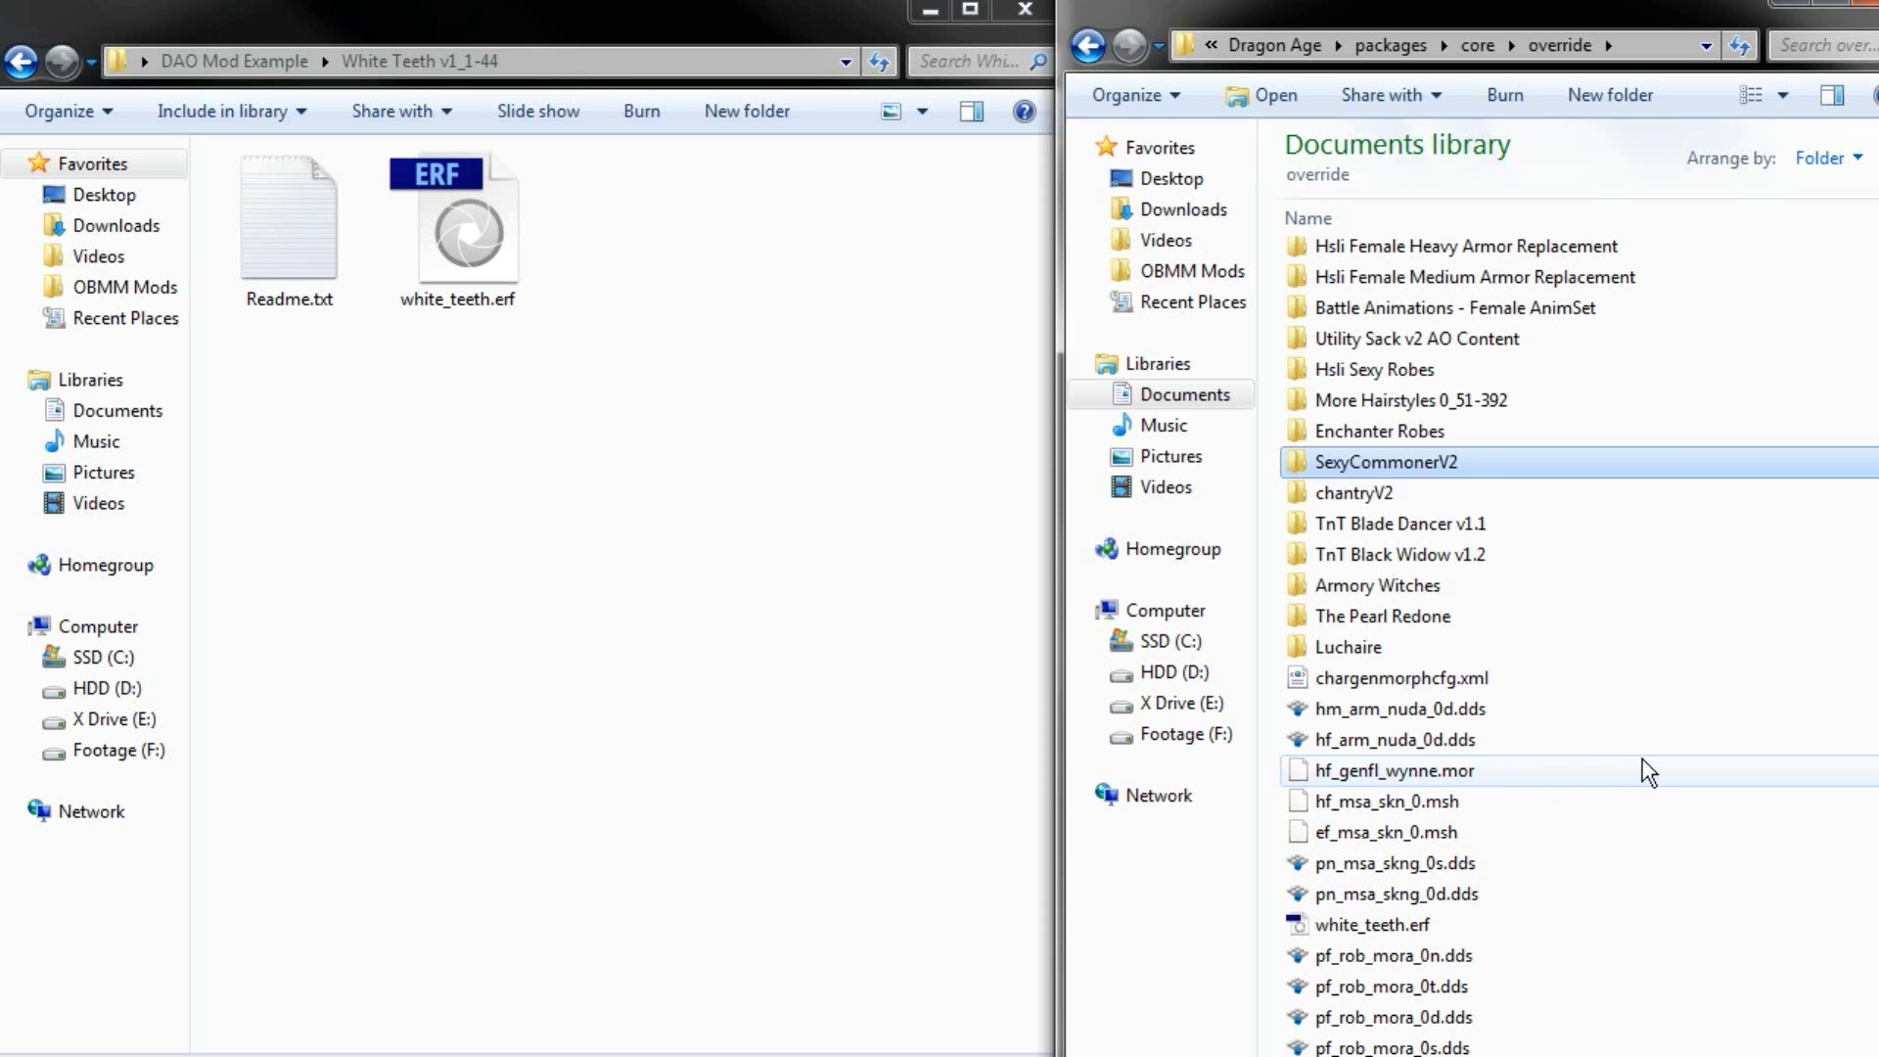
scroll(1635, 783, "up", 6)
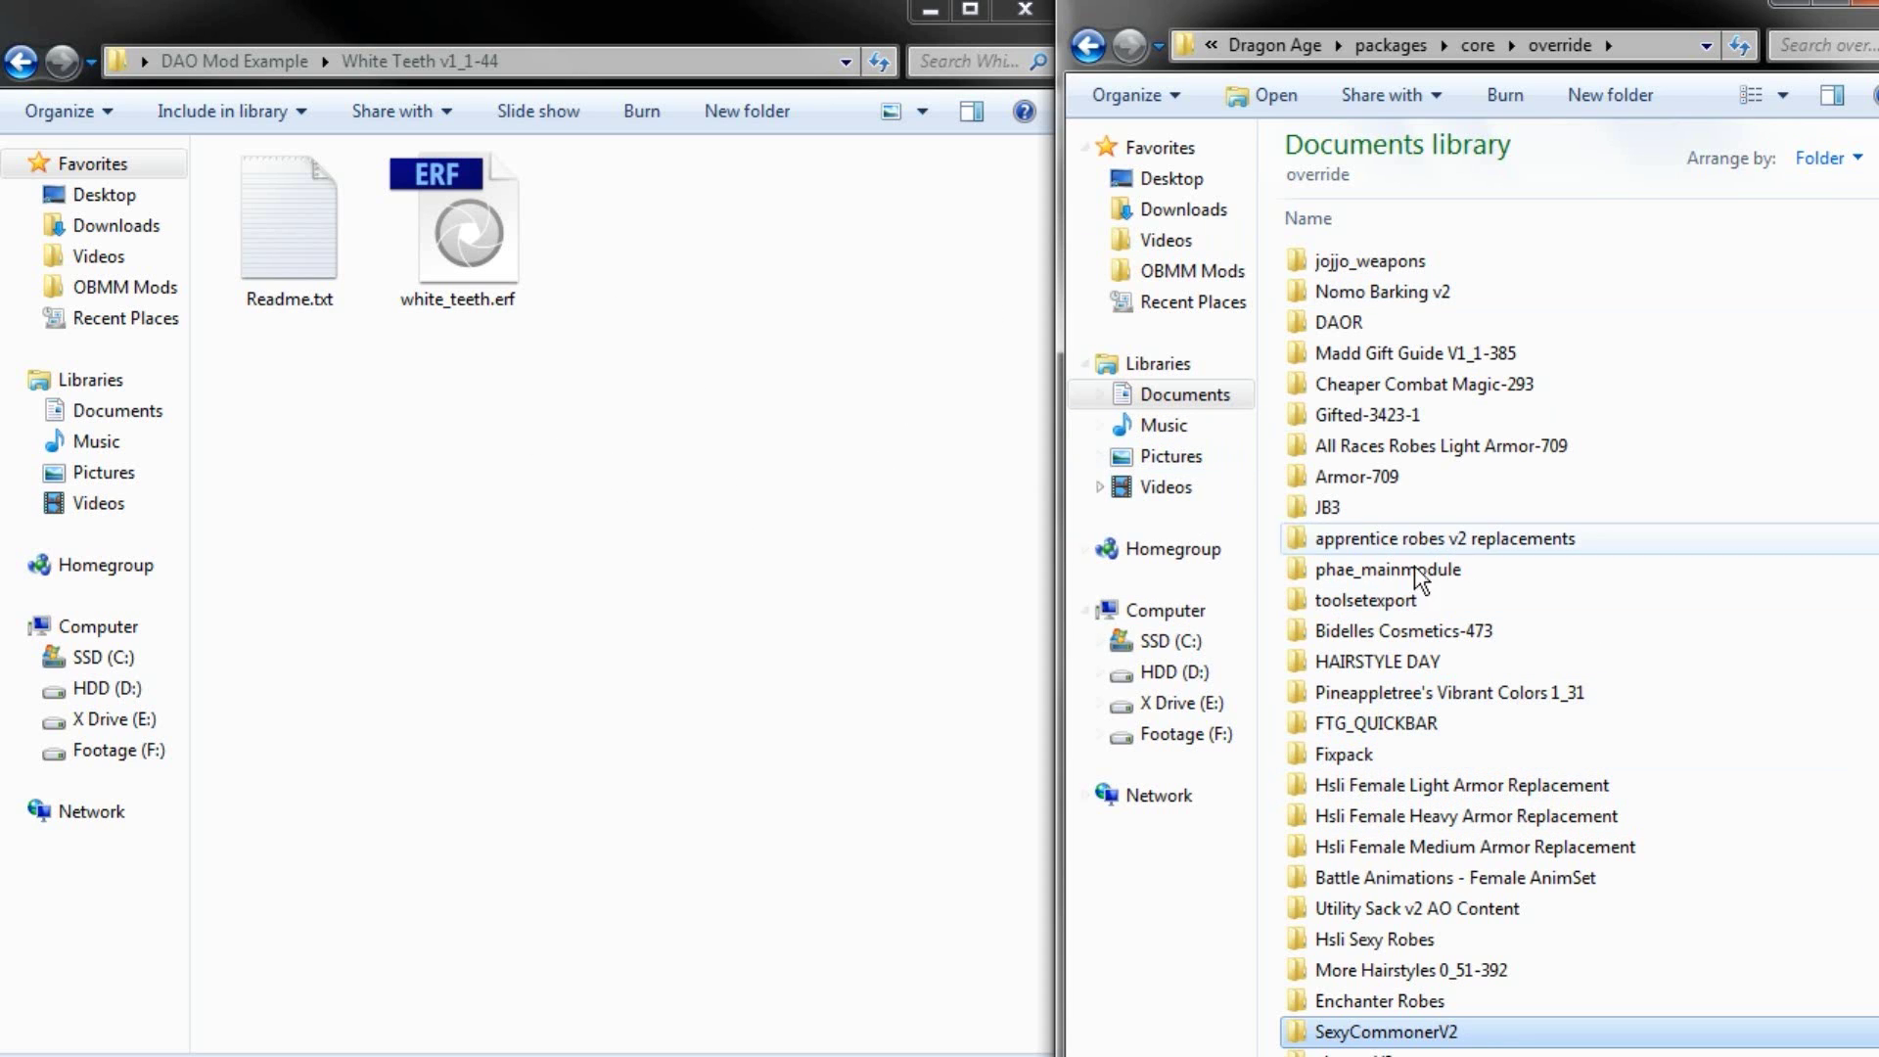
left_click(1654, 643)
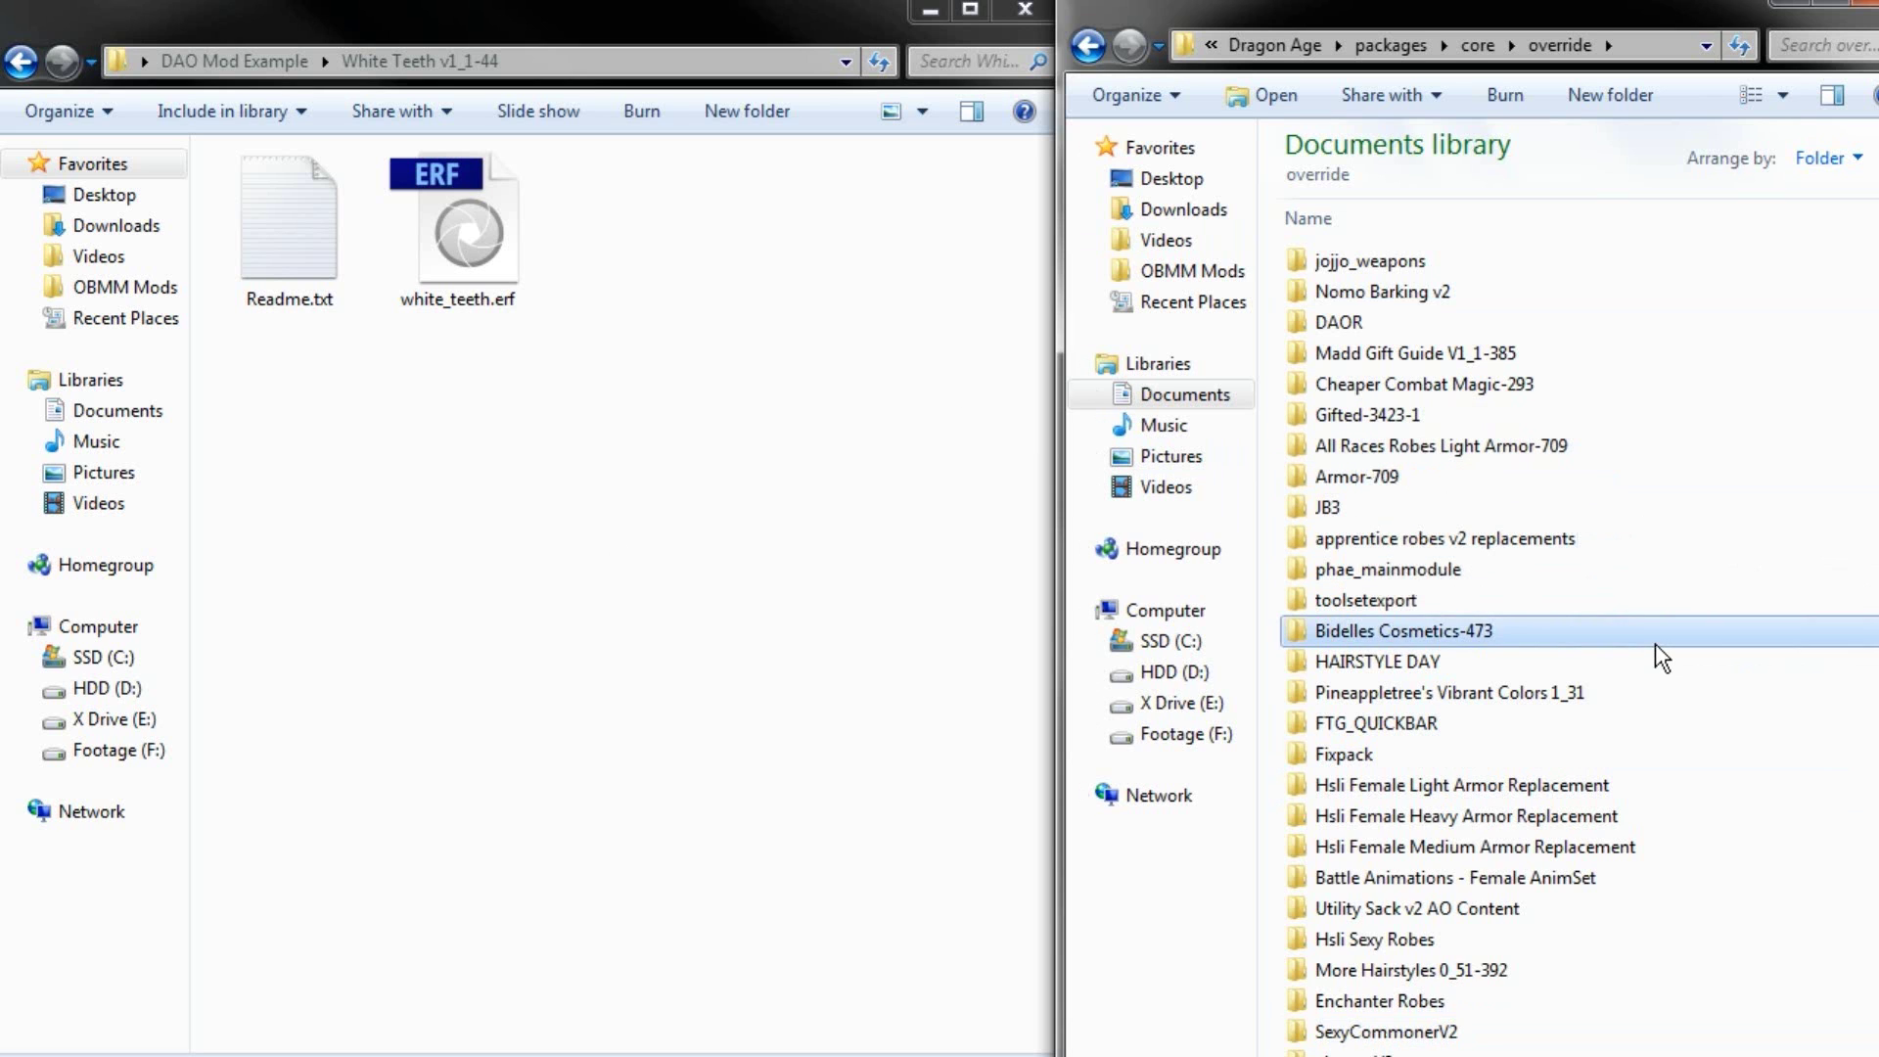
scroll(1656, 645, "down", 6)
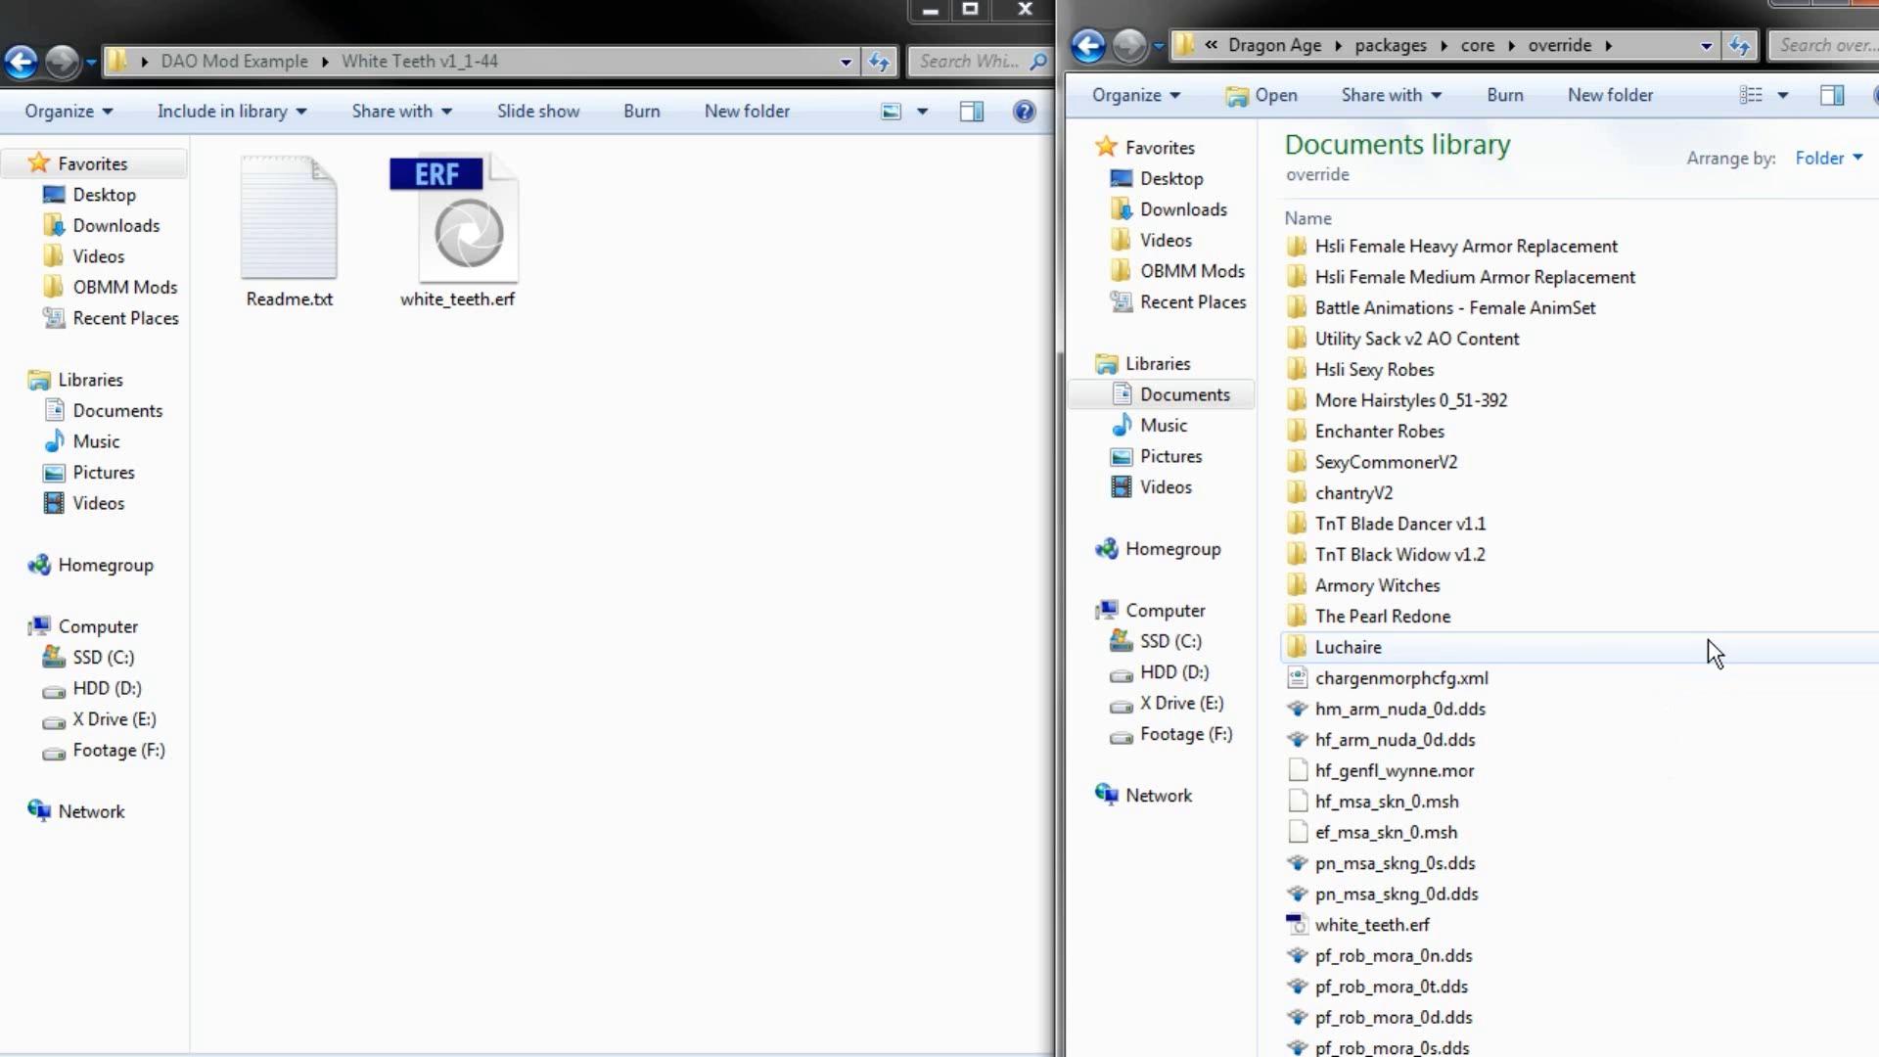
scroll(1674, 979, "up", 6)
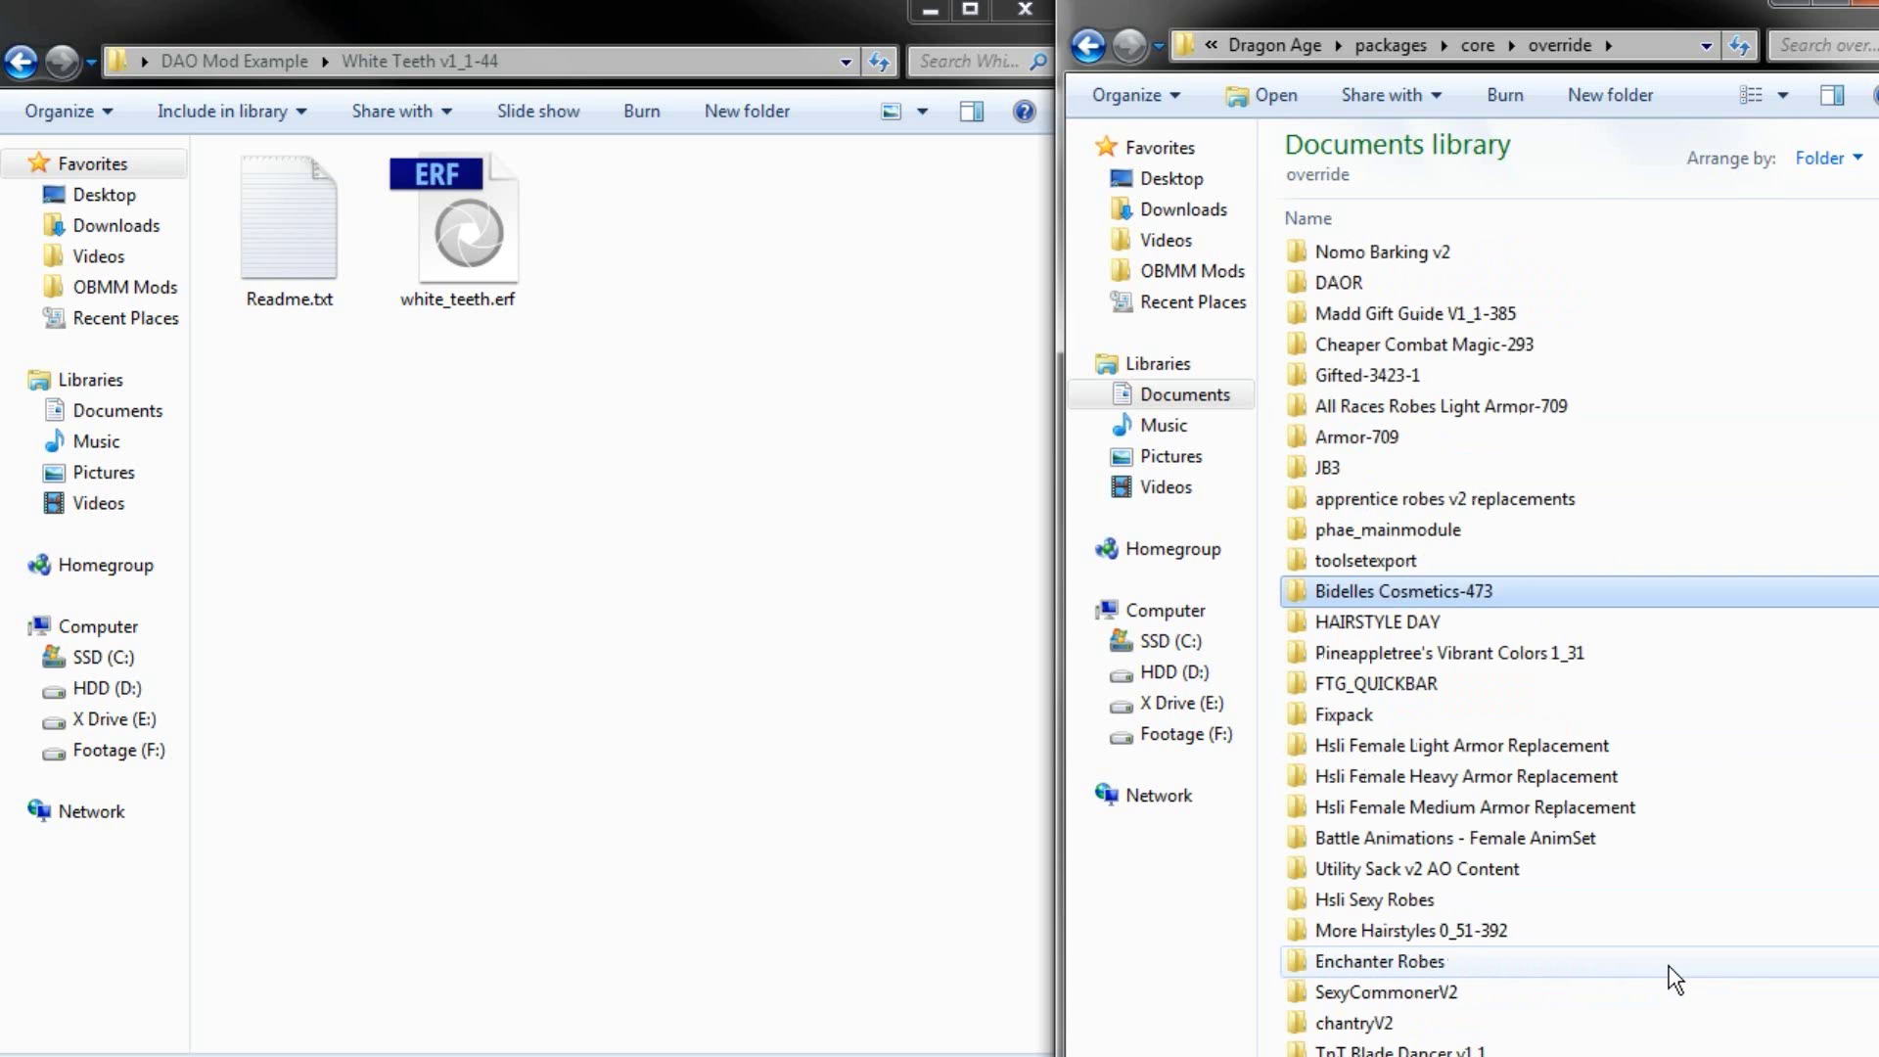
scroll(1676, 979, "up", 1)
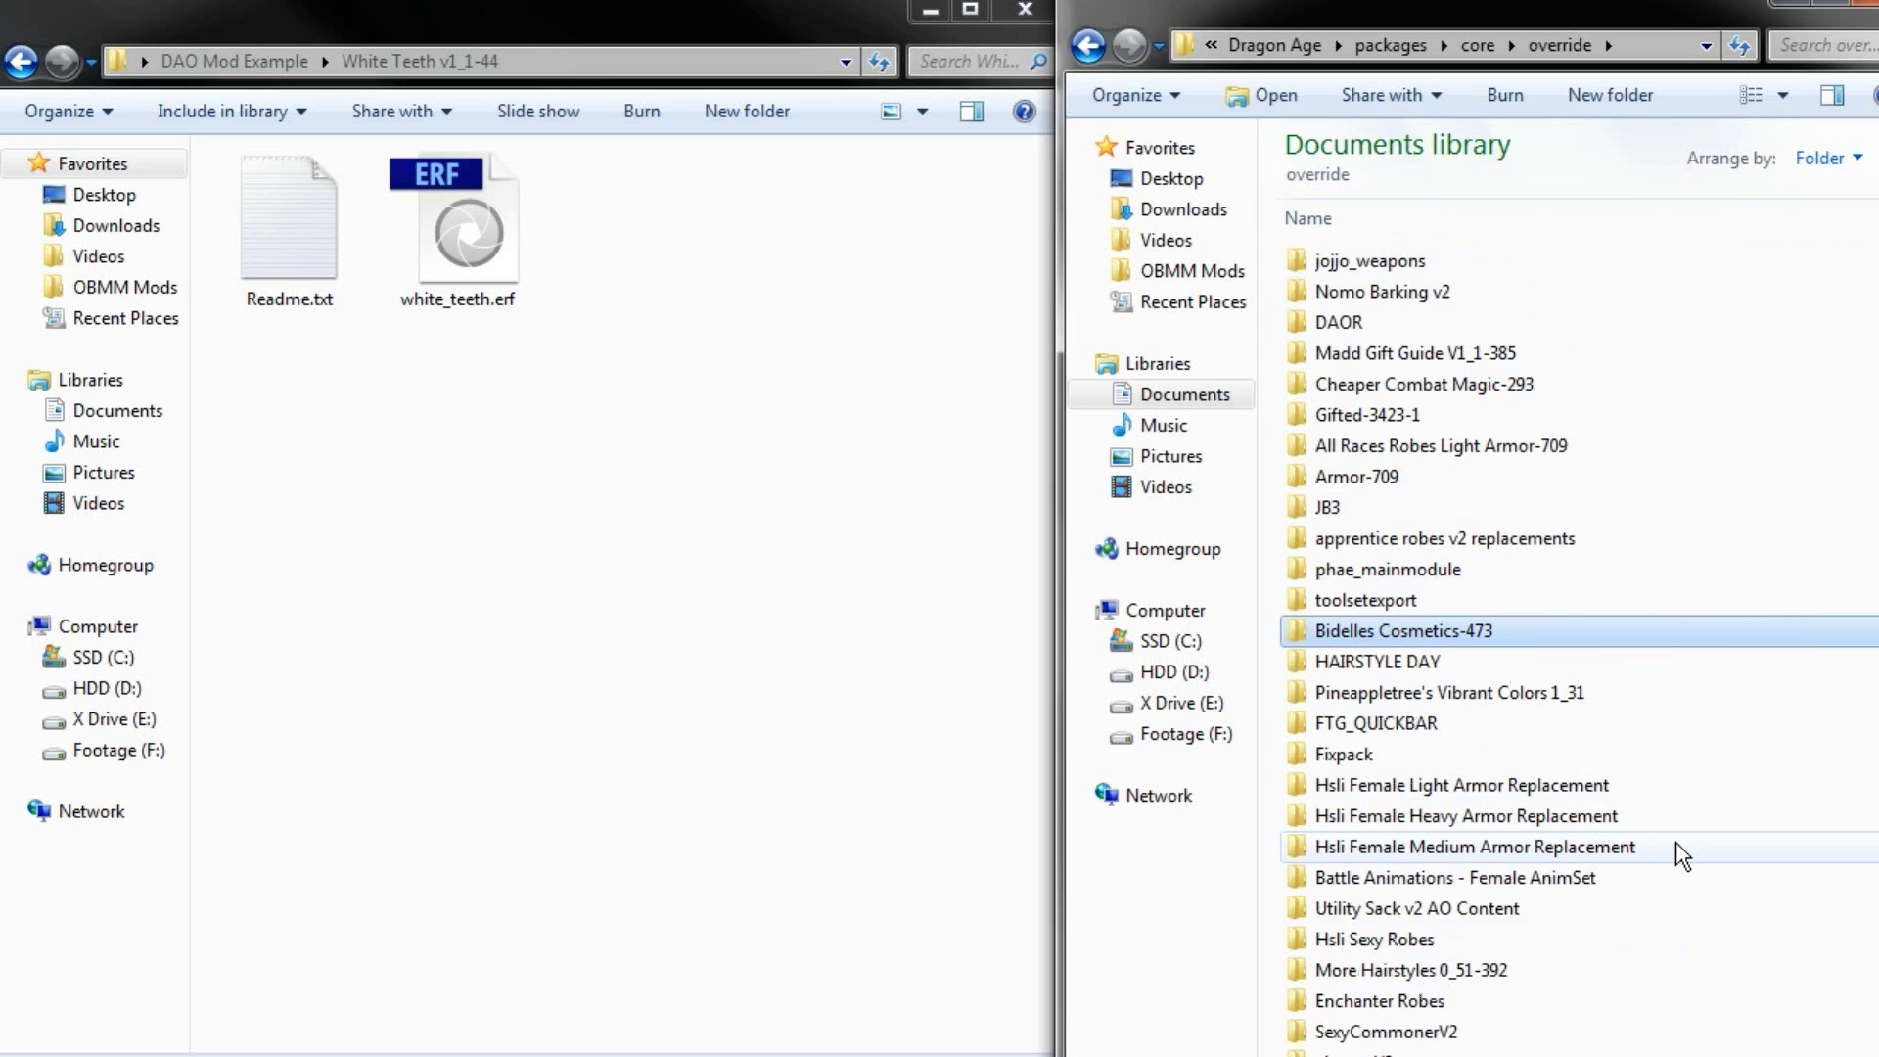
scroll(1676, 853, "down", 3)
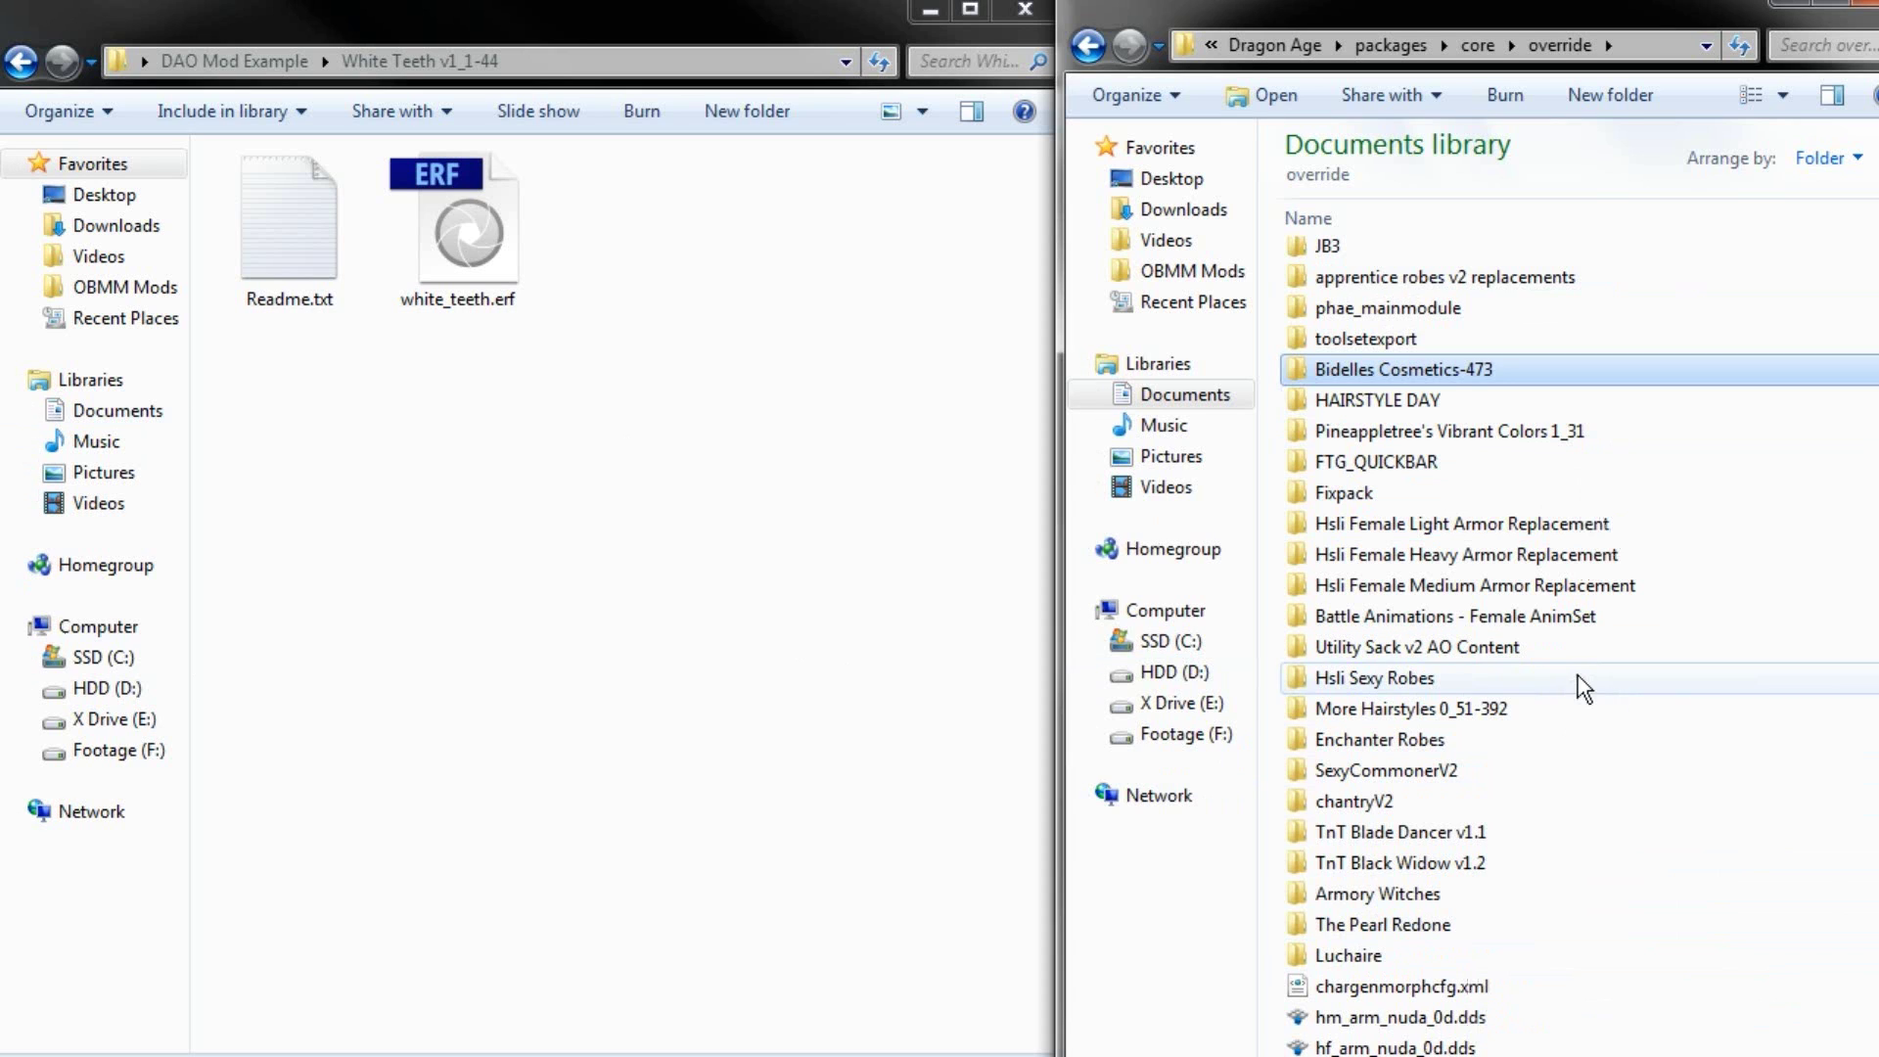
left_click(1666, 808)
scroll(1666, 813, "down", 3)
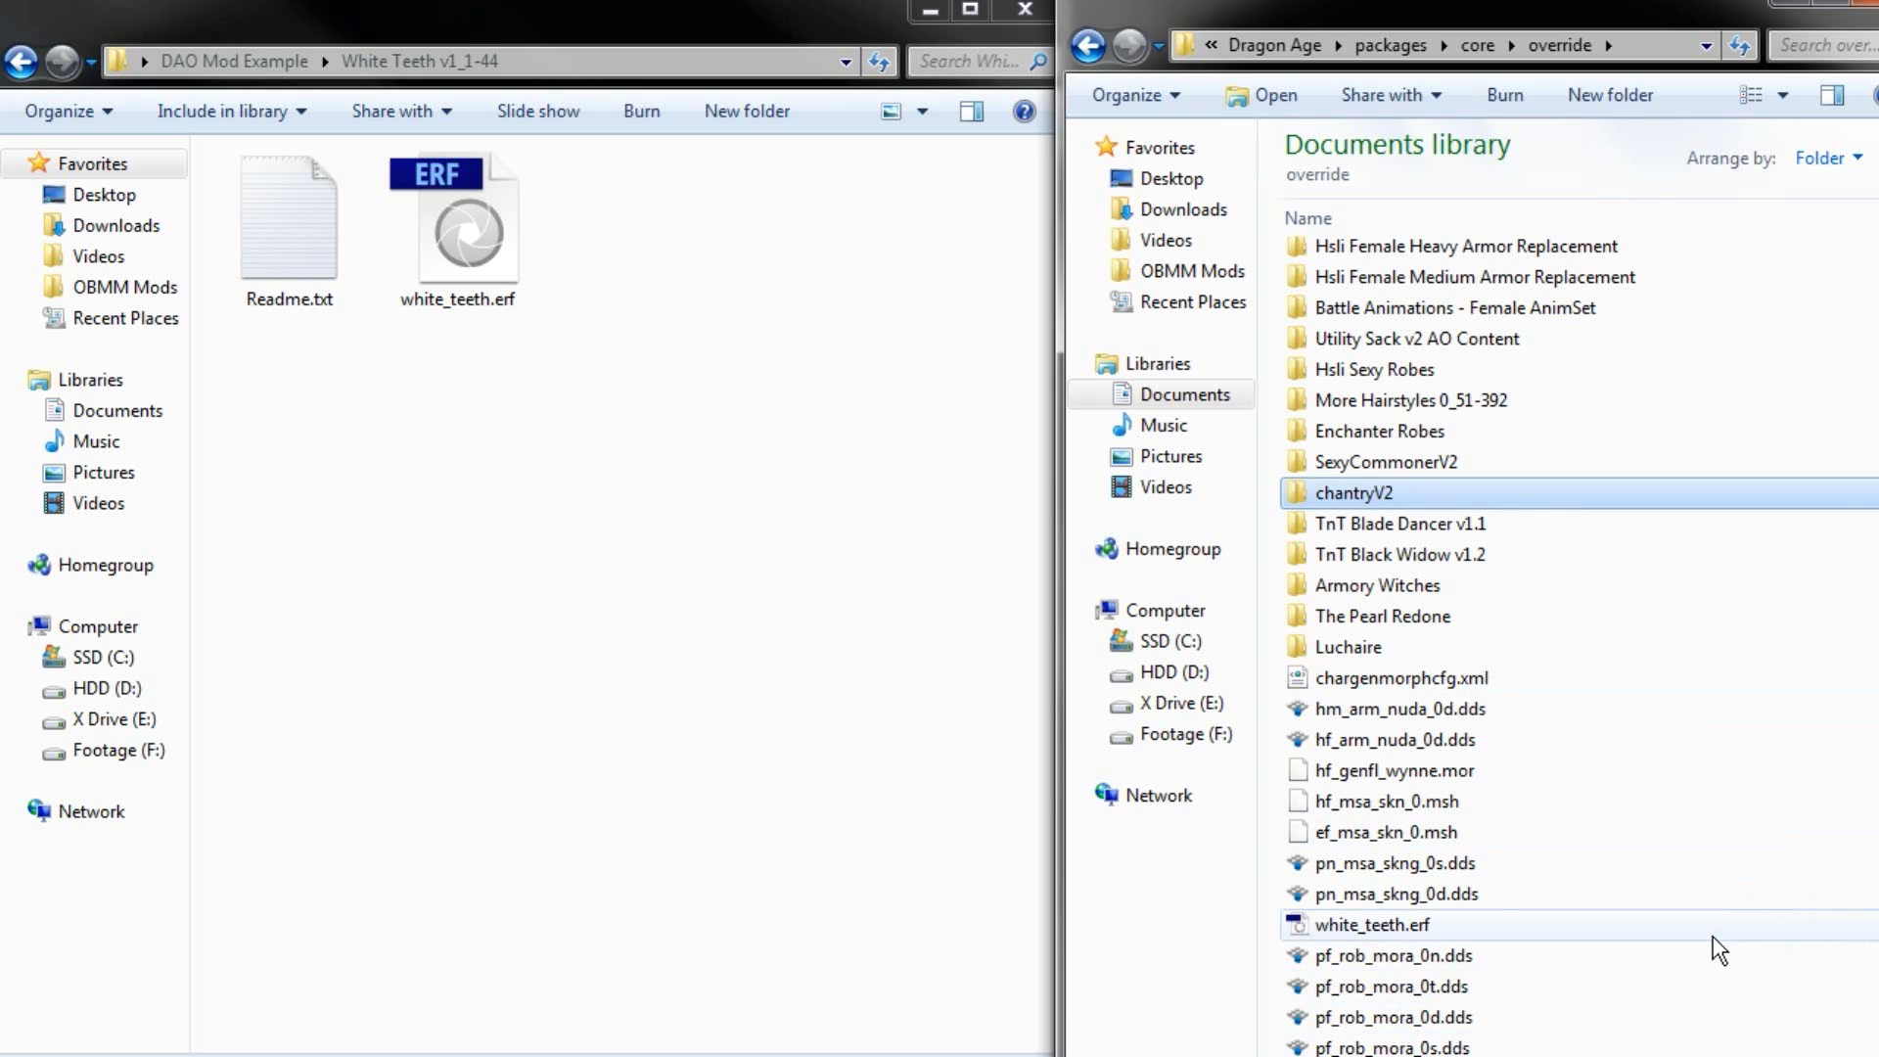
scroll(1720, 949, "up", 6)
scroll(1715, 942, "up", 1)
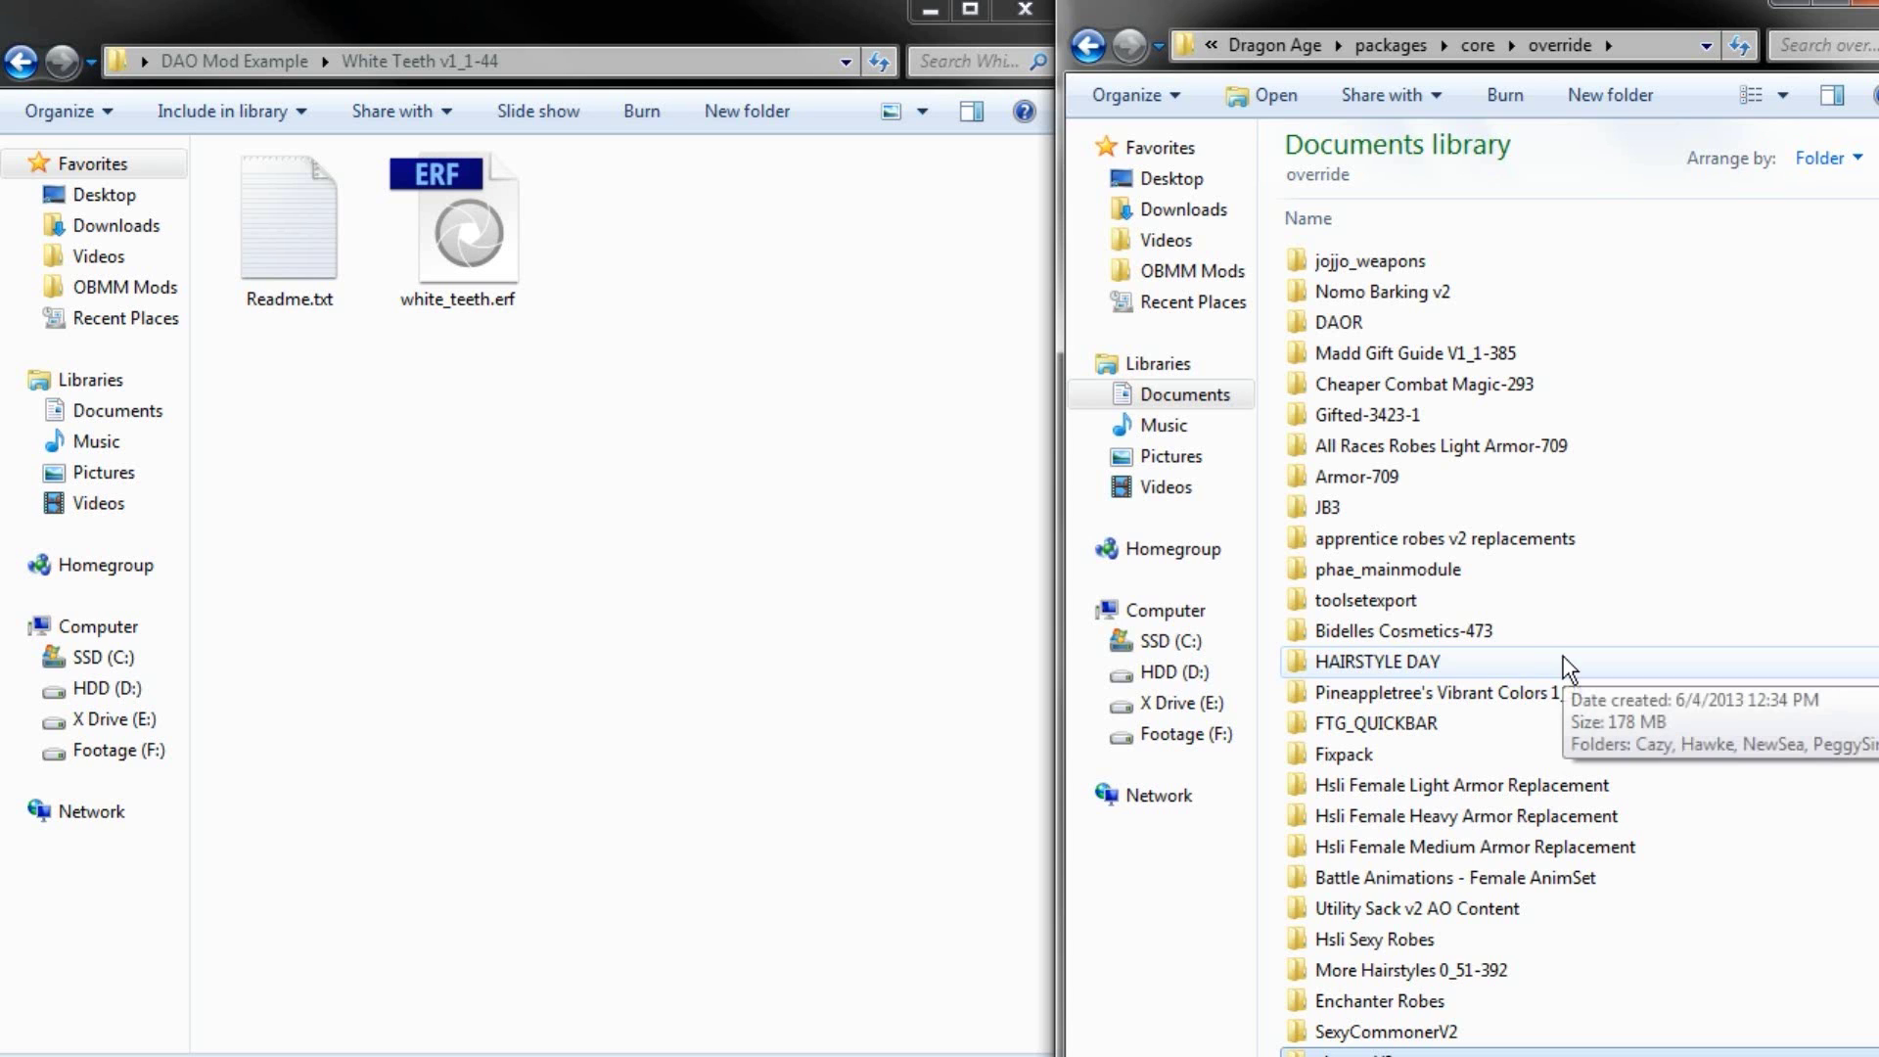
scroll(1582, 454, "down", 4)
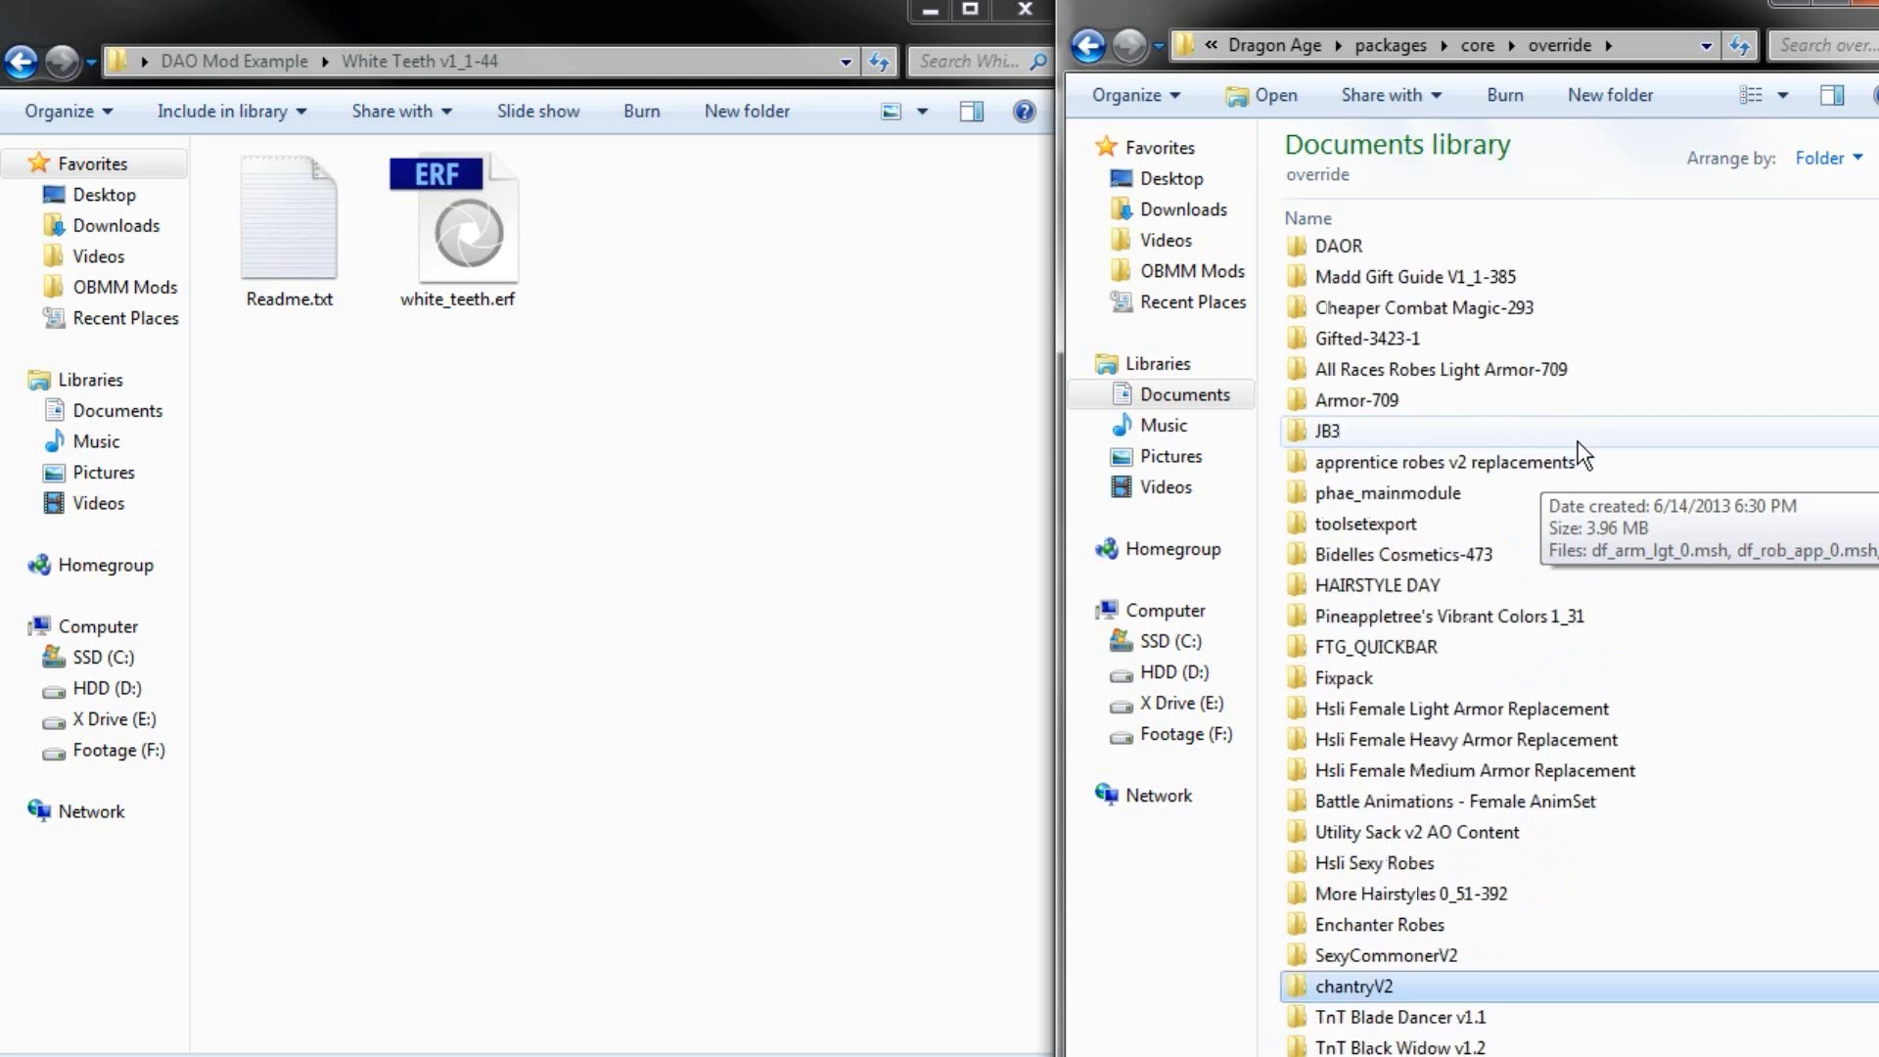
scroll(1582, 453, "down", 2)
scroll(1582, 453, "up", 6)
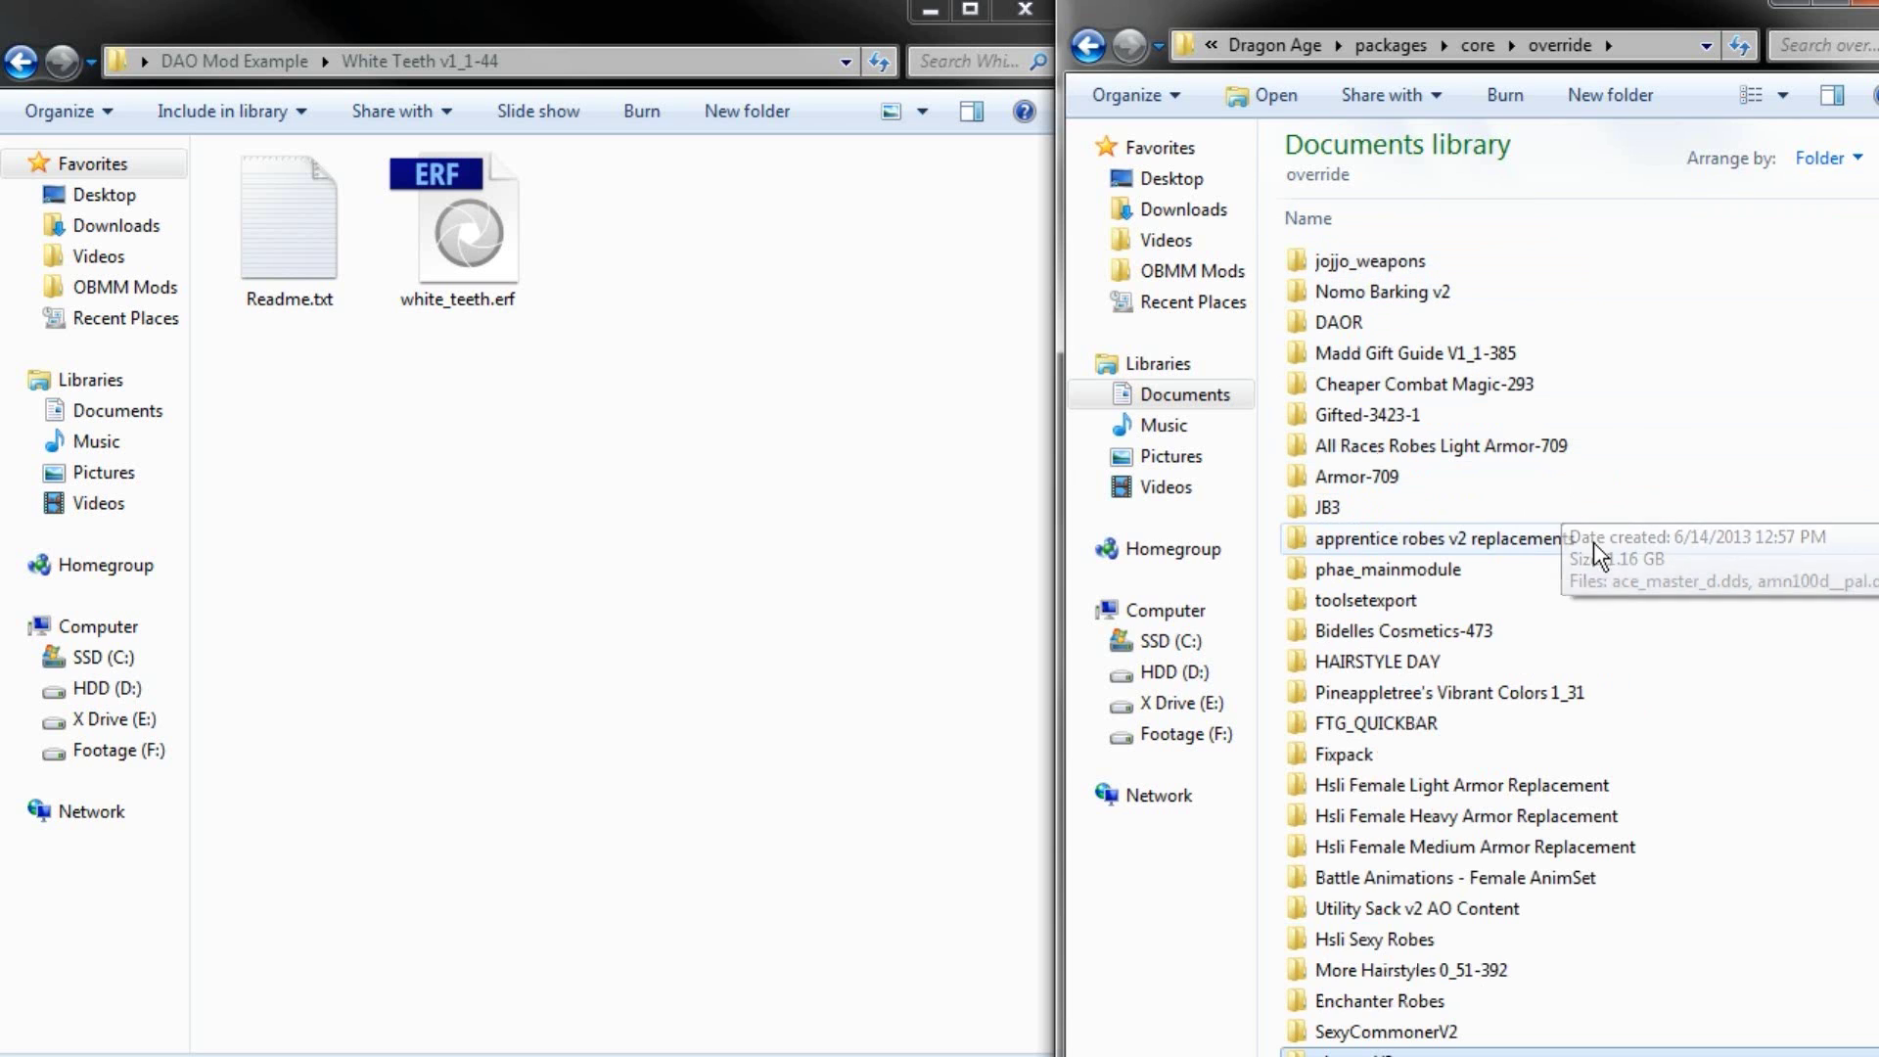
scroll(1594, 543, "down", 6)
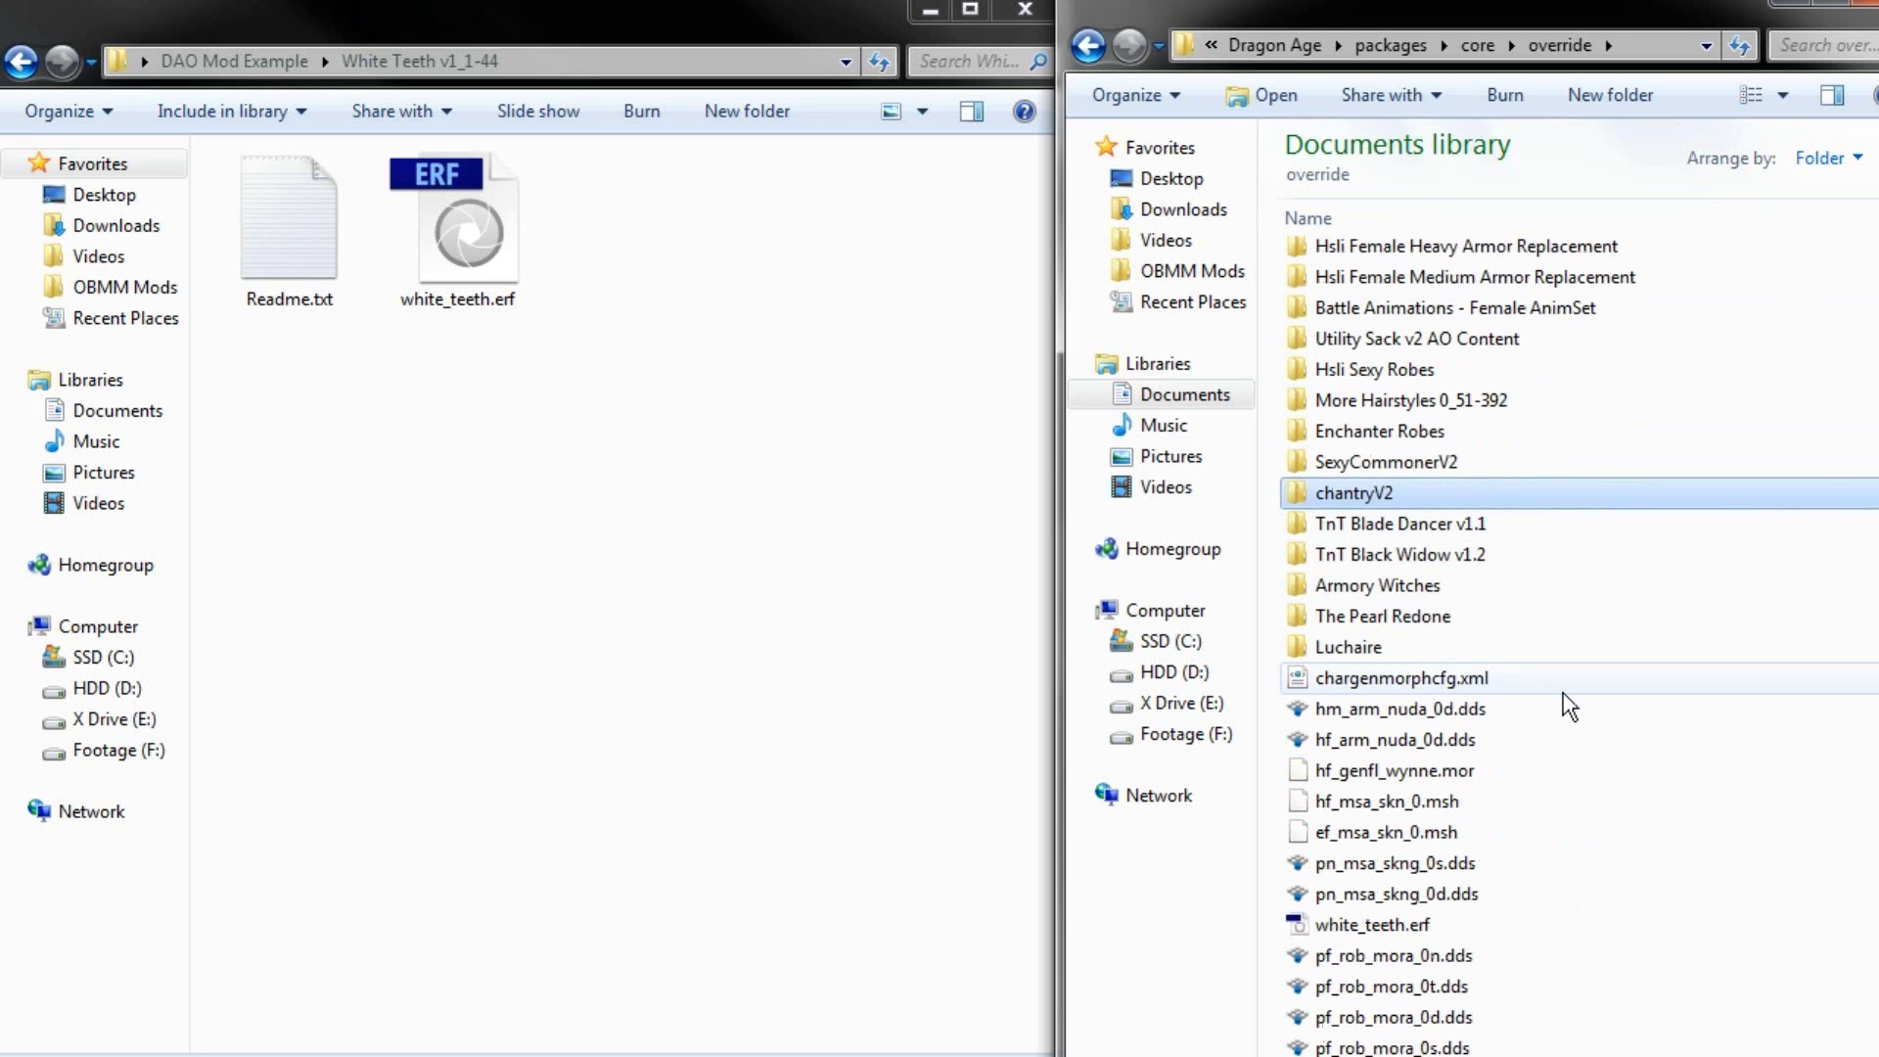